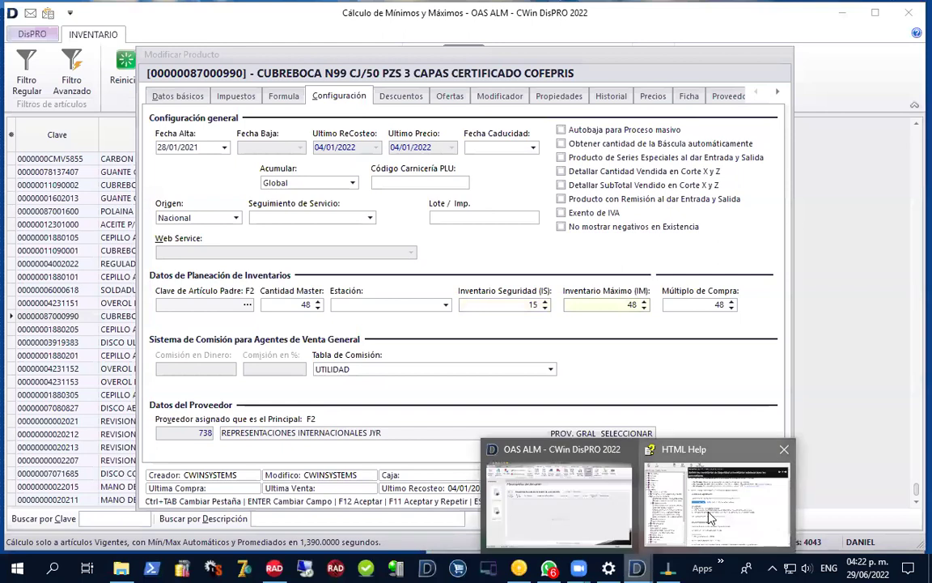
Examine the help topic's criteria and formulas for Inventario de Seguridad (IS) and Inventario Máximo (IM), and return to the product record.
{"action": "left_click_drag", "start_coordinate": [431, 218], "coordinate": [315, 228]}
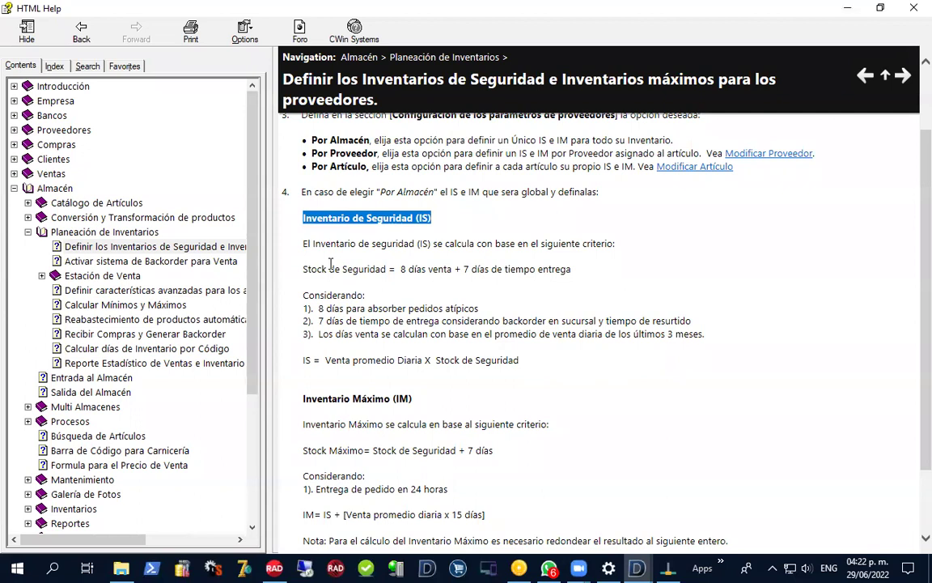
{"action": "scroll", "coordinate": [382, 407], "scroll_direction": "down", "scroll_amount": 2}
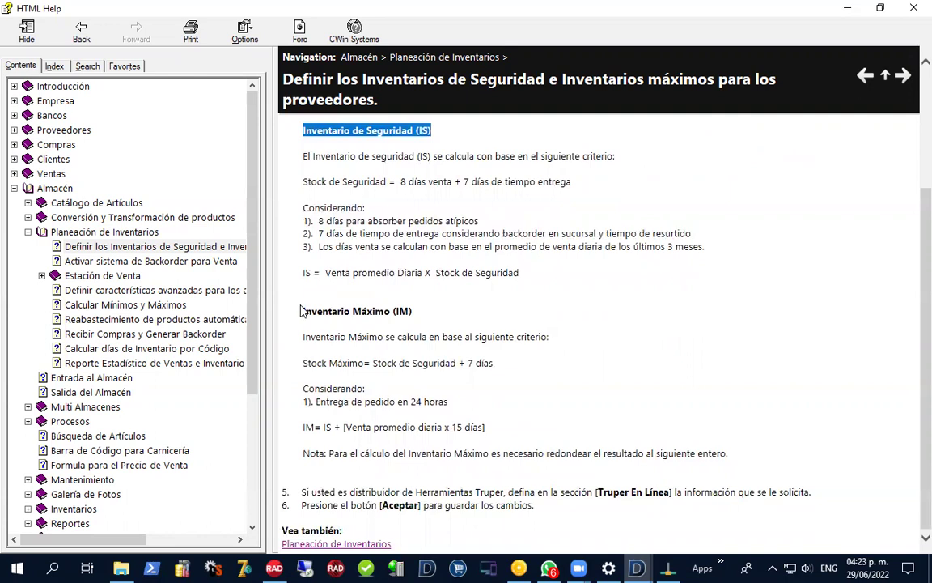
{"action": "left_click_drag", "start_coordinate": [303, 311], "coordinate": [413, 312]}
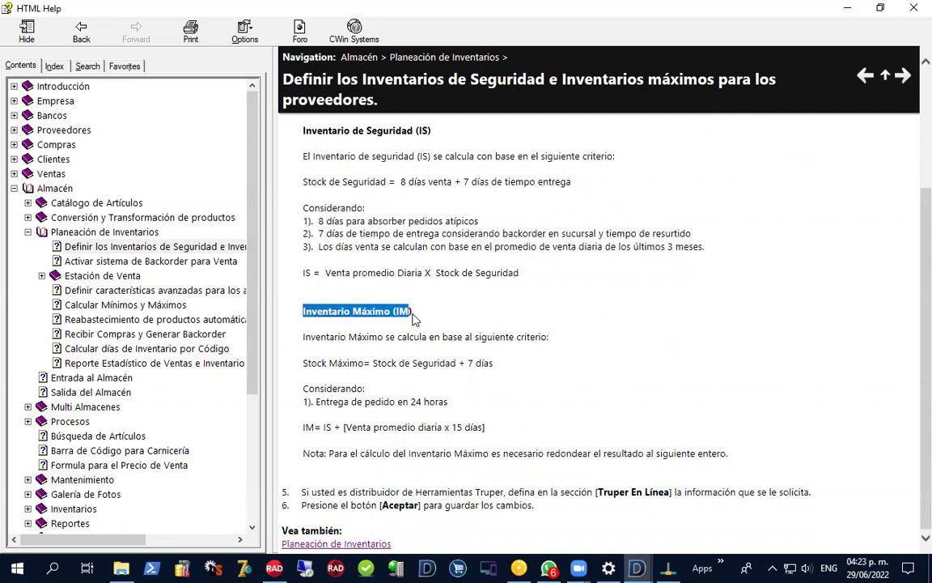
{"action": "left_click", "coordinate": [371, 362]}
{"action": "left_click_drag", "start_coordinate": [371, 362], "coordinate": [455, 364]}
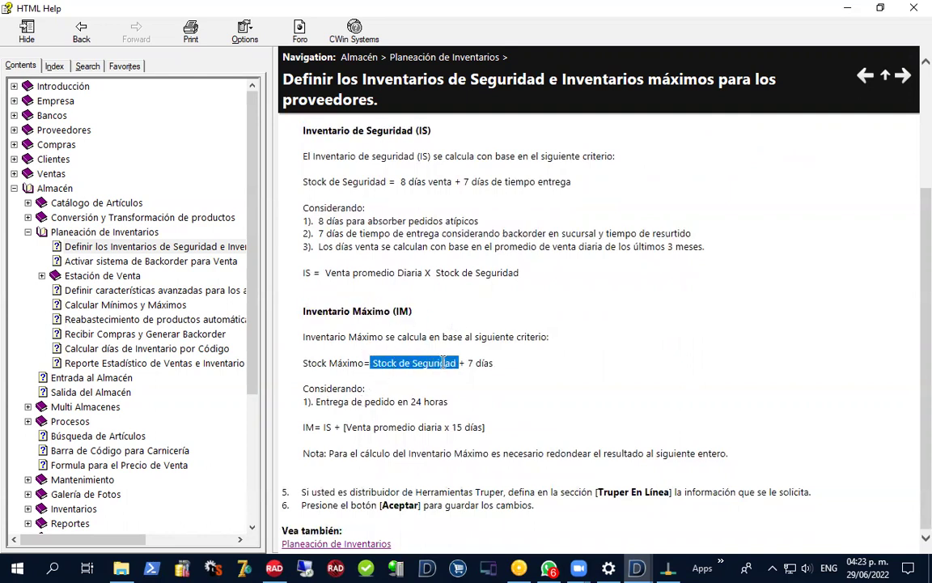
{"action": "left_click", "coordinate": [476, 364]}
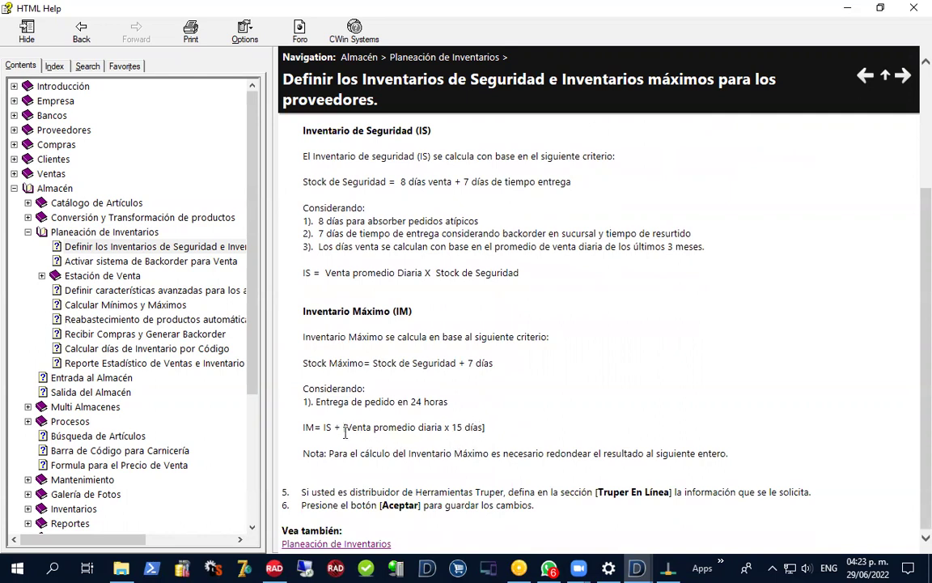
{"action": "left_click_drag", "start_coordinate": [339, 426], "coordinate": [296, 395]}
{"action": "left_click", "coordinate": [296, 395]}
{"action": "left_click_drag", "start_coordinate": [462, 363], "coordinate": [493, 363]}
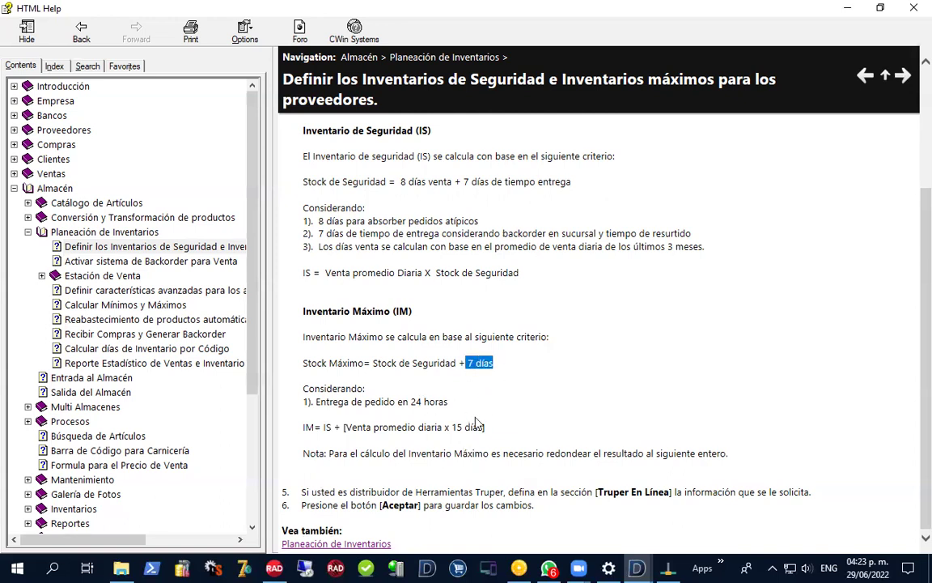
{"action": "left_click_drag", "start_coordinate": [452, 427], "coordinate": [487, 427]}
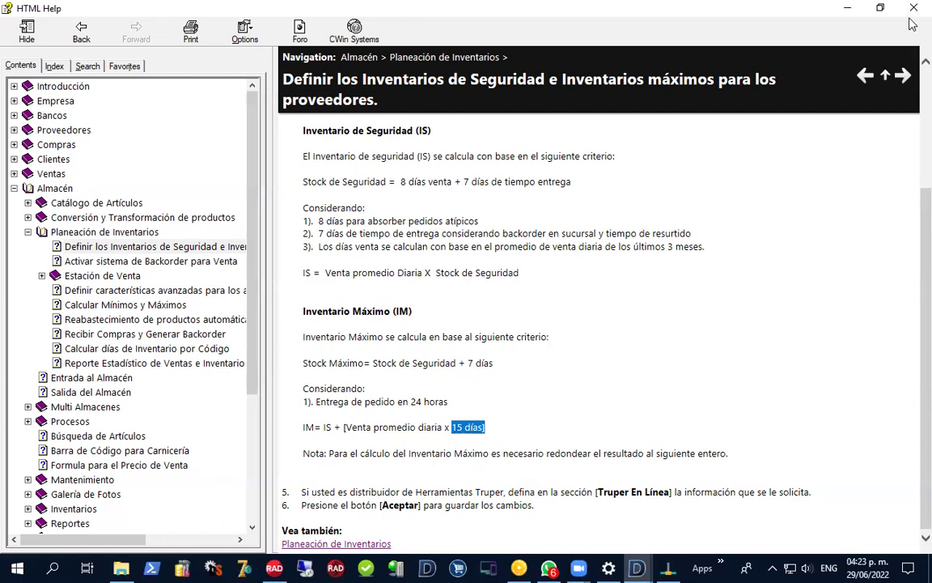
{"action": "left_click", "coordinate": [847, 7]}
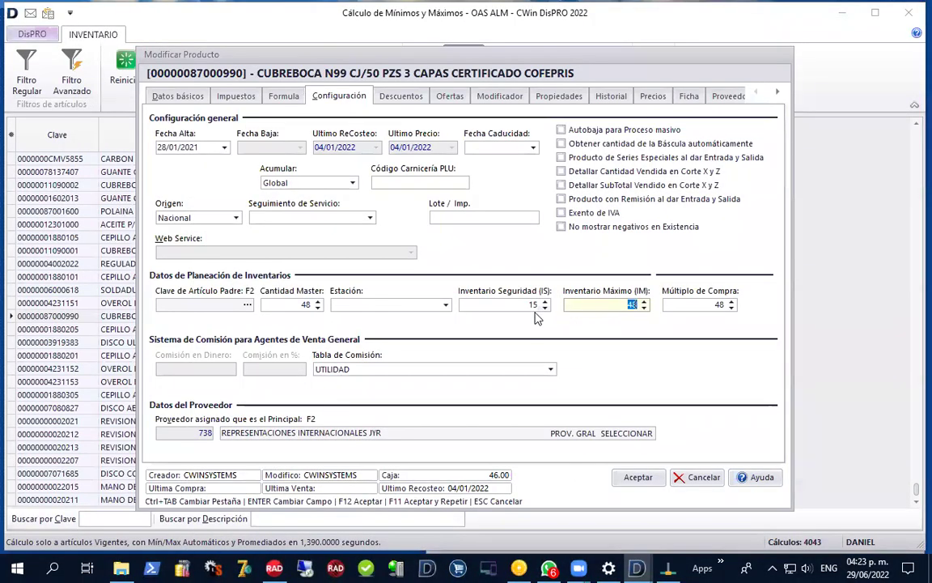
Set the Inventario Máximo (IM) of the CUBREBOCA N99 product to 22 and save the record.
{"action": "left_click", "coordinate": [520, 305]}
{"action": "left_click", "coordinate": [599, 304]}
{"action": "left_click", "coordinate": [506, 301]}
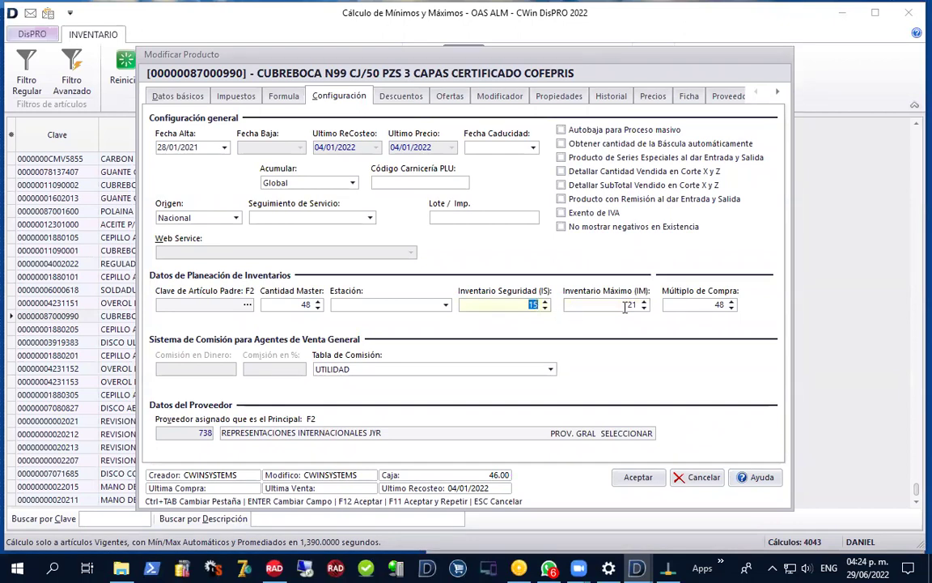
{"action": "left_click", "coordinate": [611, 305]}
{"action": "double_click", "coordinate": [627, 302]}
{"action": "key", "text": "shift+Tab"}
{"action": "key", "text": "Tab"}
{"action": "type", "text": "22"}
{"action": "left_click", "coordinate": [641, 477]}
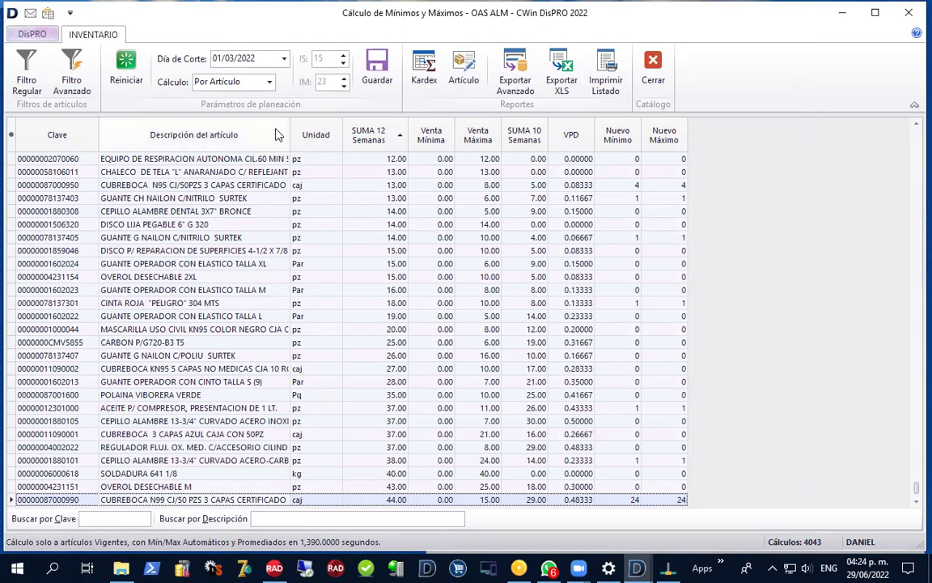
Discard the unsaved calculations and rerun the minimum and maximum calculation Por Filtro for all active, current items.
{"action": "left_click", "coordinate": [127, 71]}
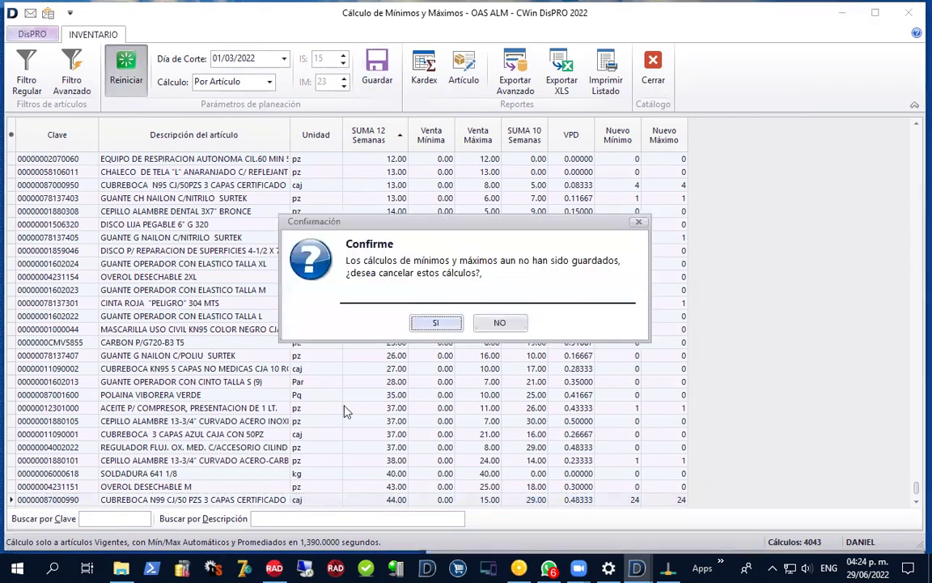
{"action": "left_click", "coordinate": [437, 322]}
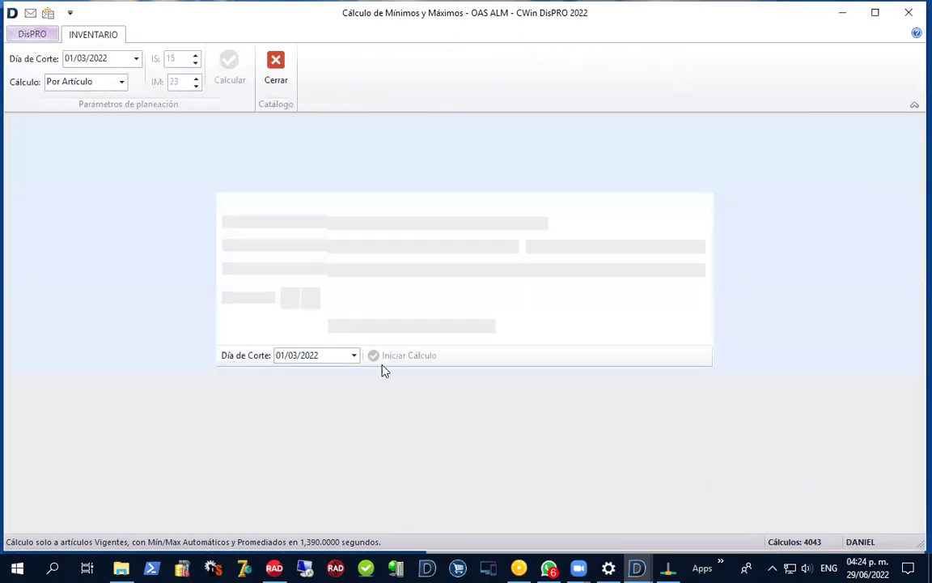
{"action": "left_click", "coordinate": [229, 297]}
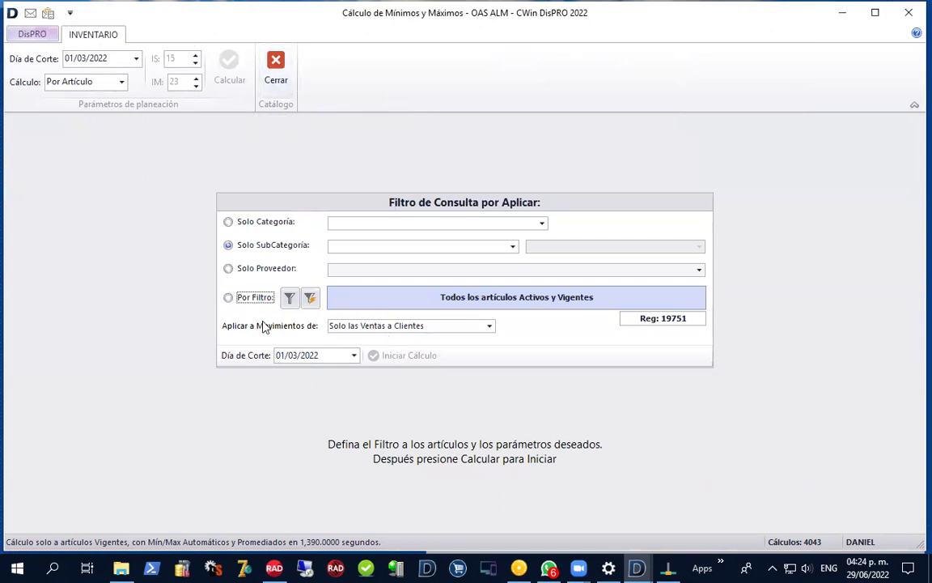
{"action": "left_click", "coordinate": [247, 299]}
{"action": "left_click", "coordinate": [380, 356]}
{"action": "left_click", "coordinate": [426, 324]}
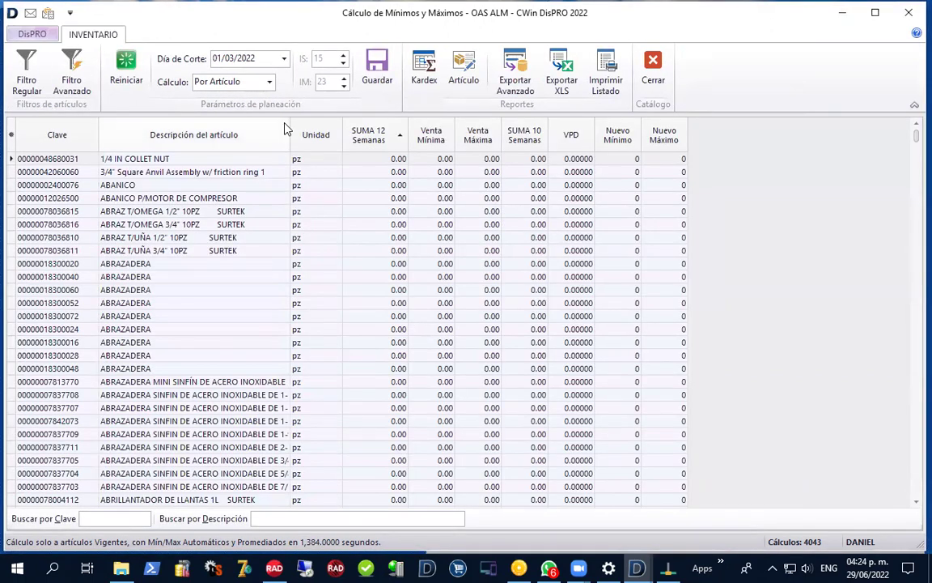
Browse the recalculated item list for the CUBREBOCA N99 CJ/50 PZS product.
{"action": "scroll", "coordinate": [243, 437], "scroll_direction": "down", "scroll_amount": 20}
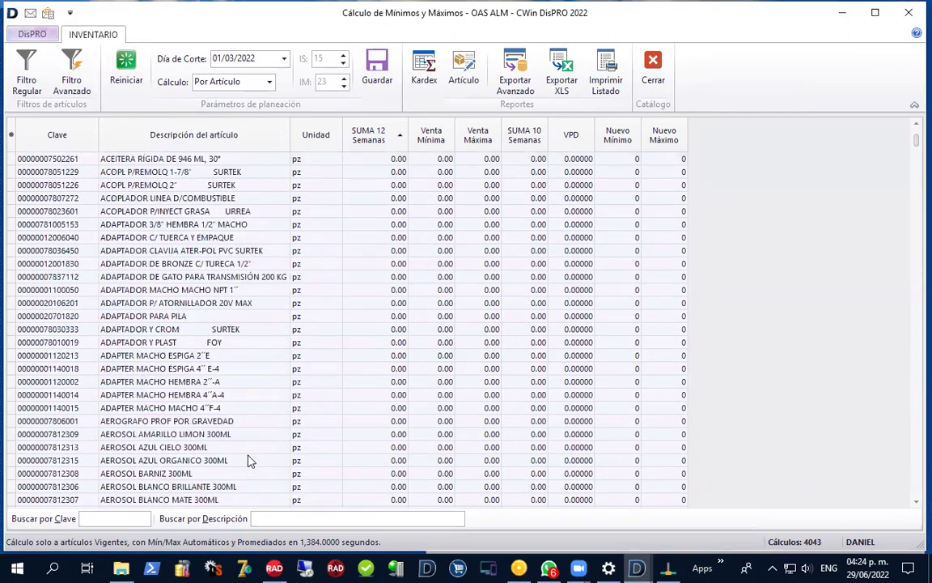
{"action": "left_click", "coordinate": [248, 461]}
{"action": "key", "text": "Down"}
{"action": "key", "text": "Down"}
{"action": "key", "text": "Down"}
{"action": "key", "text": "Down"}
{"action": "key", "text": "Down"}
{"action": "key", "text": "Down"}
{"action": "key", "text": "Down"}
{"action": "key", "text": "Down"}
{"action": "key", "text": "Down"}
{"action": "key", "text": "Down"}
{"action": "key", "text": "Down"}
{"action": "key", "text": "Down"}
{"action": "key", "text": "Down"}
{"action": "key", "text": "Down"}
{"action": "key", "text": "Down"}
{"action": "key", "text": "Down"}
{"action": "key", "text": "Down"}
{"action": "key", "text": "Down"}
{"action": "key", "text": "Down"}
{"action": "key", "text": "Down"}
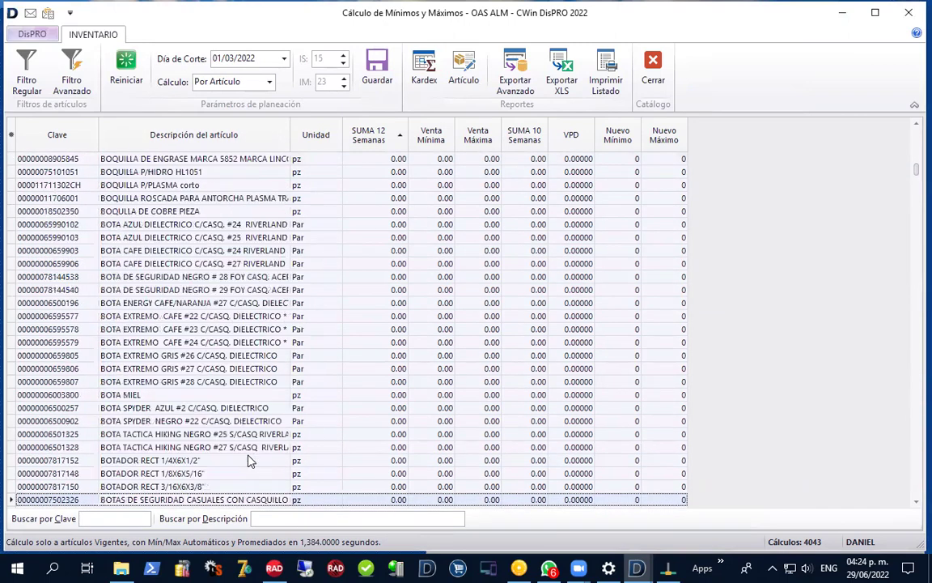
{"action": "key", "text": "Down"}
{"action": "key", "text": "Down"}
{"action": "key", "text": "Down"}
{"action": "key", "text": "Down"}
{"action": "key", "text": "Down"}
{"action": "key", "text": "Down"}
{"action": "key", "text": "Down"}
{"action": "key", "text": "Down"}
{"action": "key", "text": "Down"}
{"action": "key", "text": "Down"}
{"action": "key", "text": "Down"}
{"action": "key", "text": "Down"}
{"action": "key", "text": "Down"}
{"action": "key", "text": "Down"}
{"action": "key", "text": "Down"}
{"action": "key", "text": "Down"}
{"action": "key", "text": "Down"}
{"action": "key", "text": "Down"}
{"action": "key", "text": "Down"}
{"action": "key", "text": "Down"}
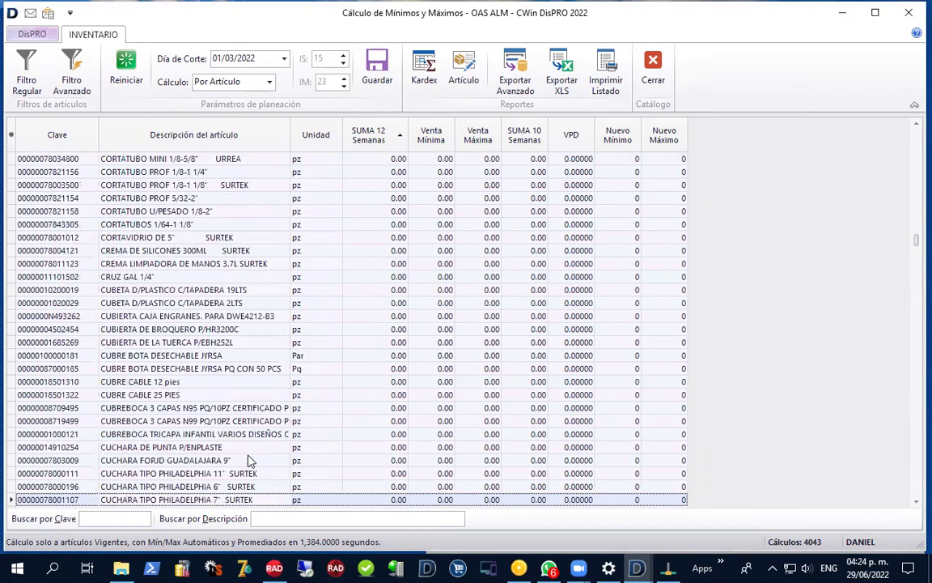
{"action": "key", "text": "Up"}
{"action": "key", "text": "Up"}
{"action": "key", "text": "Up"}
{"action": "key", "text": "Up"}
{"action": "key", "text": "Up"}
{"action": "key", "text": "Up"}
{"action": "key", "text": "Up"}
{"action": "key", "text": "Up"}
{"action": "key", "text": "Down"}
{"action": "key", "text": "Down"}
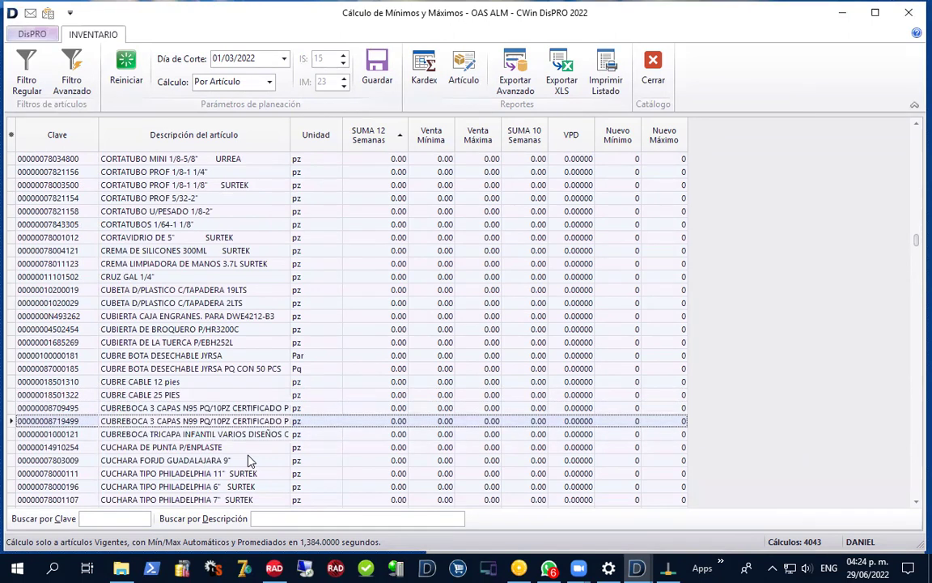
{"action": "key", "text": "Up"}
{"action": "key", "text": "Up"}
{"action": "key", "text": "Up"}
{"action": "key", "text": "Up"}
{"action": "key", "text": "Up"}
{"action": "key", "text": "Up"}
{"action": "key", "text": "Up"}
{"action": "key", "text": "Down"}
{"action": "key", "text": "Down"}
{"action": "key", "text": "Down"}
{"action": "key", "text": "Down"}
{"action": "key", "text": "Down"}
{"action": "key", "text": "Down"}
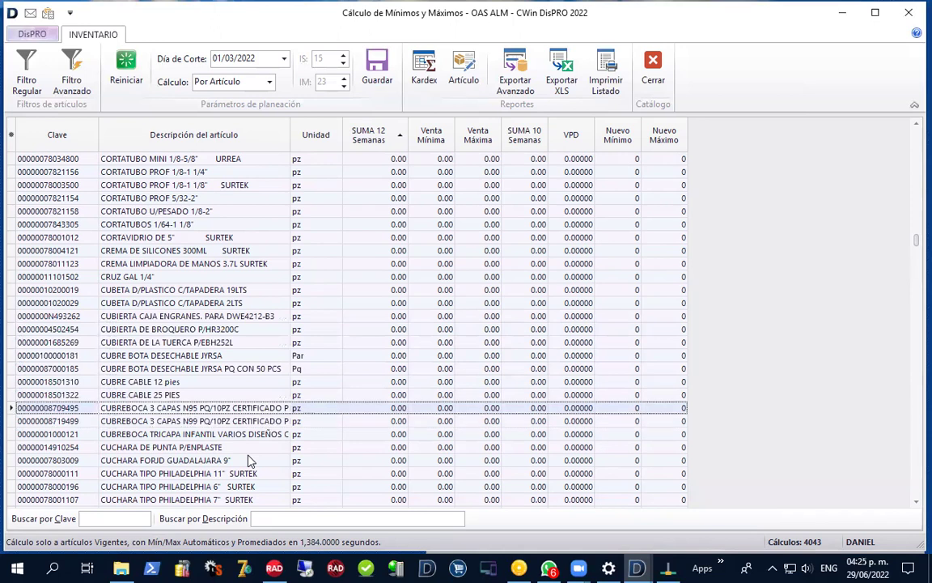
{"action": "key", "text": "Page_Down"}
{"action": "key", "text": "Page_Down"}
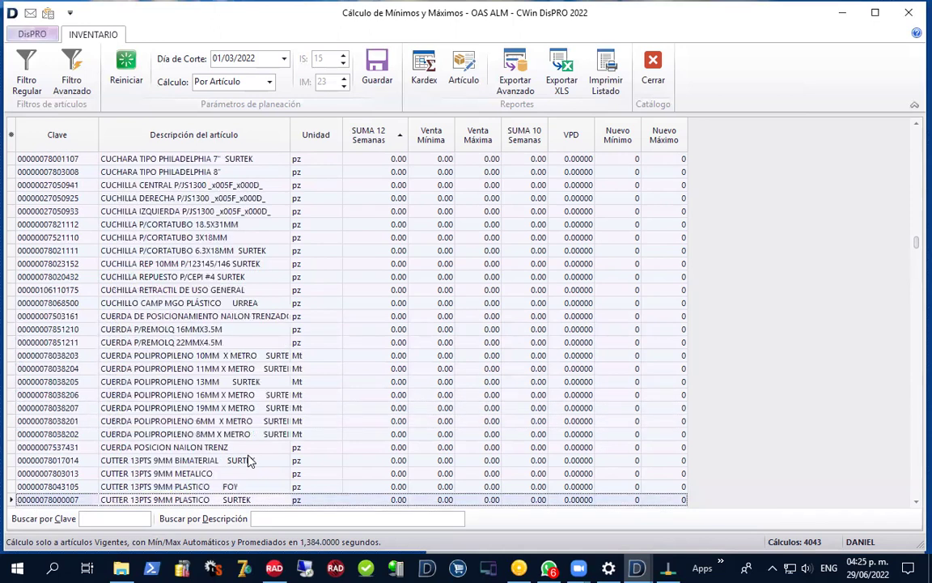
{"action": "key", "text": "Page_Down"}
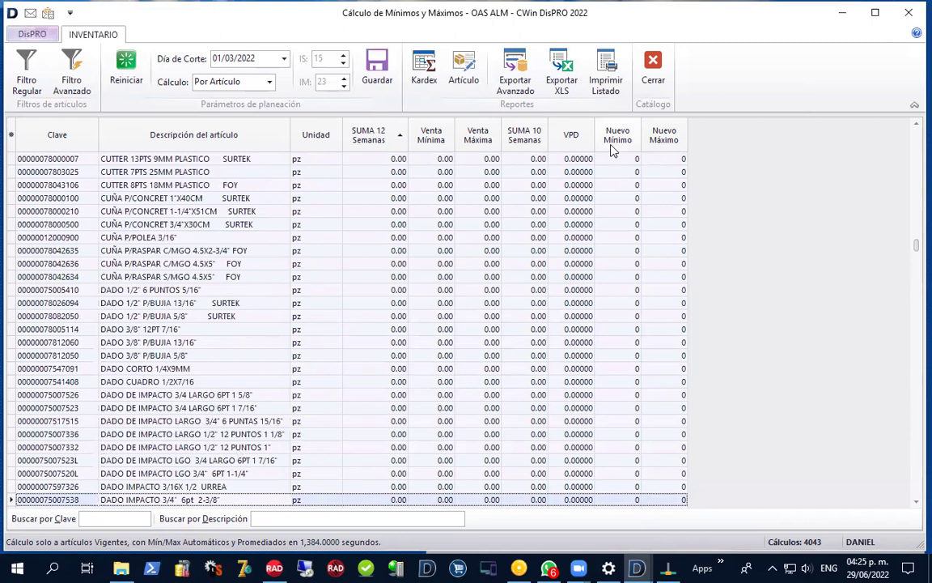
With the list sorted ascending by SUMA 12 Semanas, select the CUBREBOCA N99 CJ/50 PZS row near its end.
{"action": "left_click", "coordinate": [362, 133]}
{"action": "left_click", "coordinate": [364, 135]}
{"action": "left_click", "coordinate": [397, 277]}
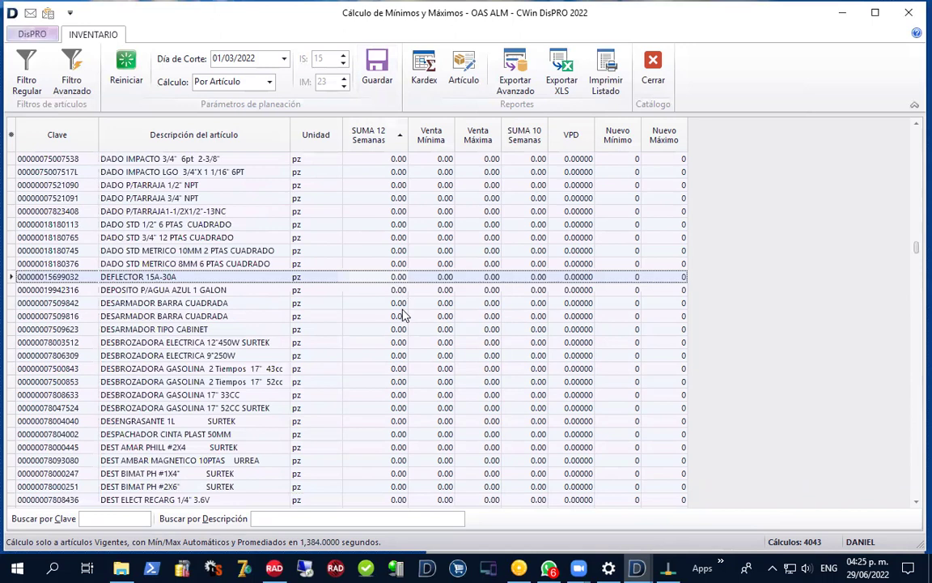
{"action": "key", "text": "ctrl+End"}
{"action": "key", "text": "Up"}
{"action": "key", "text": "Up"}
{"action": "key", "text": "Up"}
{"action": "key", "text": "Up"}
{"action": "key", "text": "Up"}
{"action": "key", "text": "Up"}
{"action": "key", "text": "Up"}
{"action": "key", "text": "Up"}
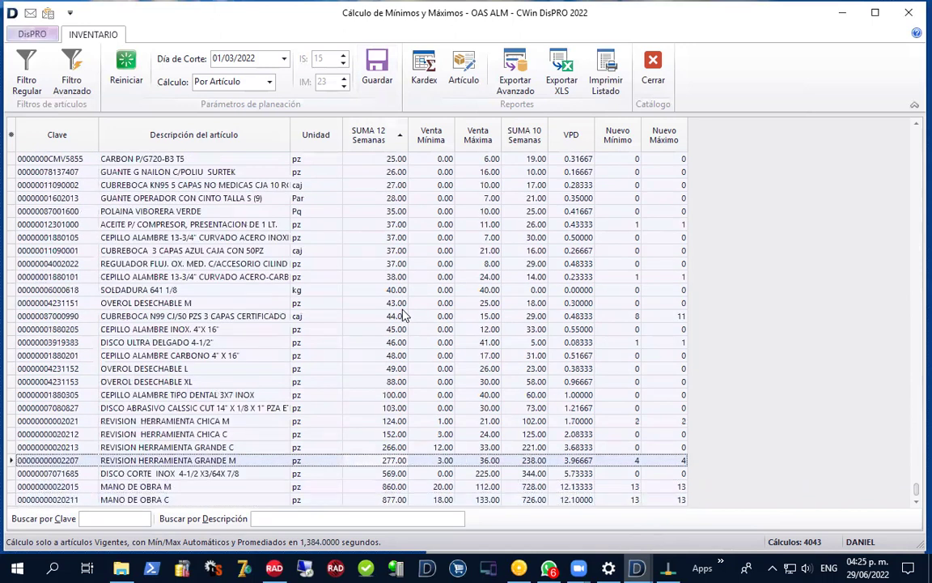
{"action": "key", "text": "Up"}
{"action": "key", "text": "Up"}
{"action": "key", "text": "Up"}
{"action": "key", "text": "Up"}
{"action": "key", "text": "Up"}
{"action": "key", "text": "Up"}
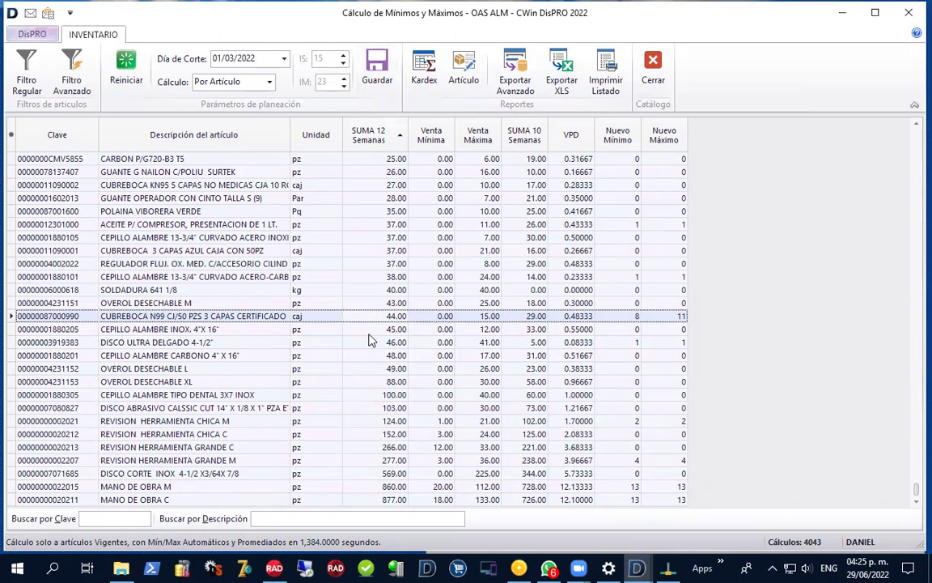
Review the inventory planning data in the selected product's configuration and accept the record.
{"action": "left_click", "coordinate": [465, 81]}
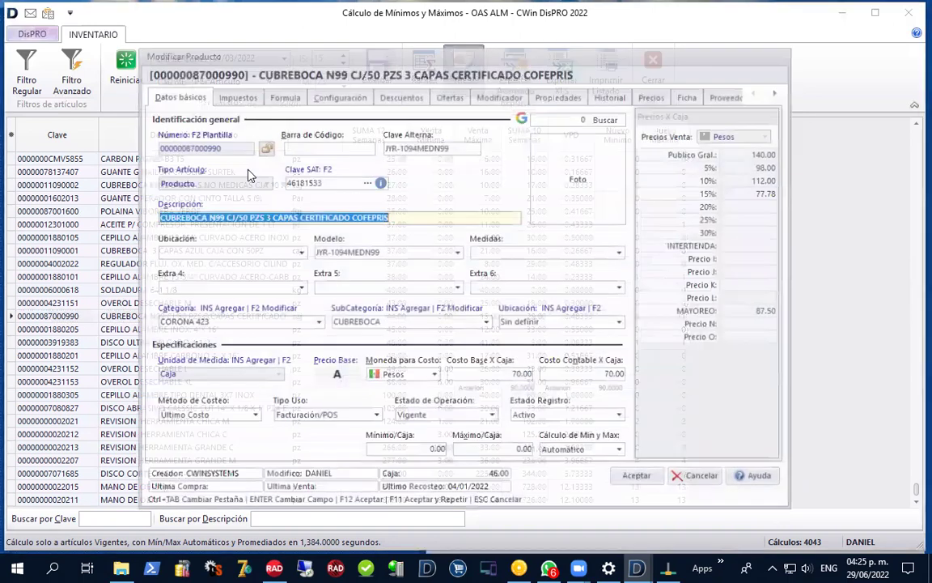
{"action": "left_click", "coordinate": [335, 96]}
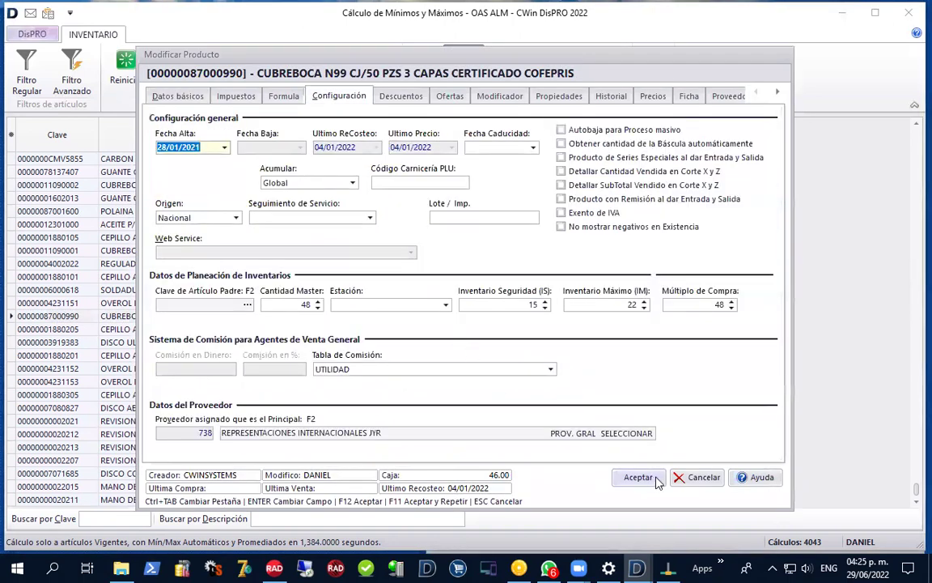
{"action": "left_click", "coordinate": [657, 478]}
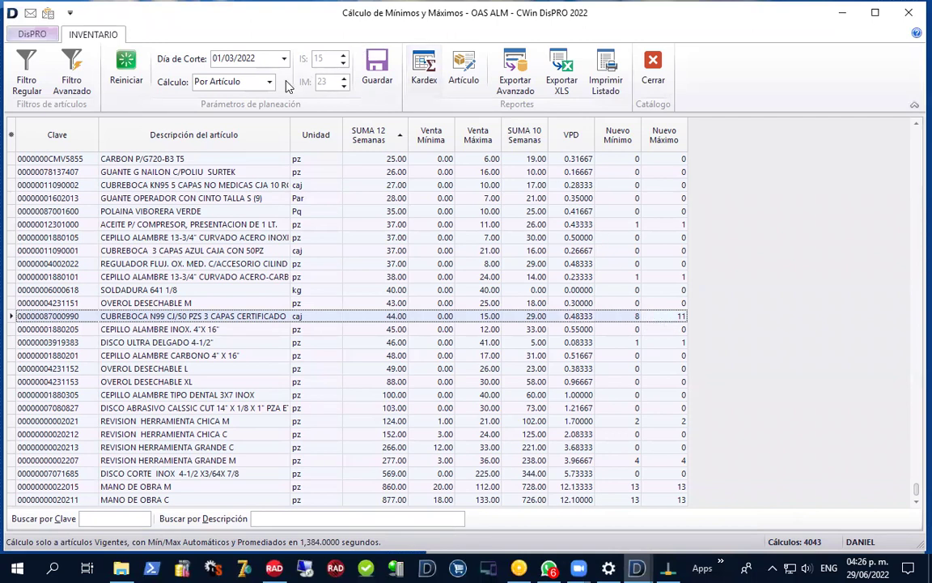
Try the Personalizado calculation mode with its IS and IM values, and return to Por Artículo.
{"action": "left_click", "coordinate": [224, 84]}
{"action": "left_click", "coordinate": [238, 79]}
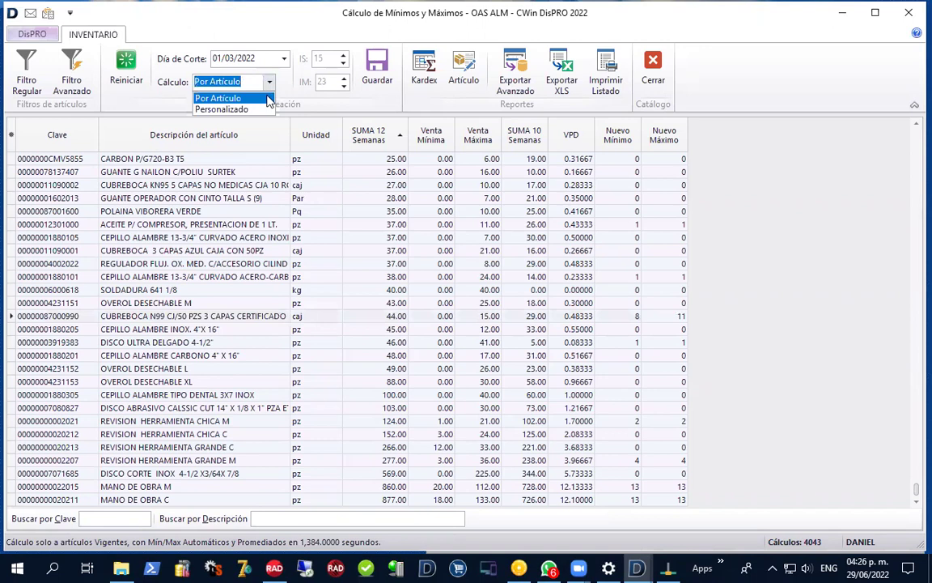
{"action": "left_click", "coordinate": [264, 109]}
{"action": "left_click", "coordinate": [323, 58]}
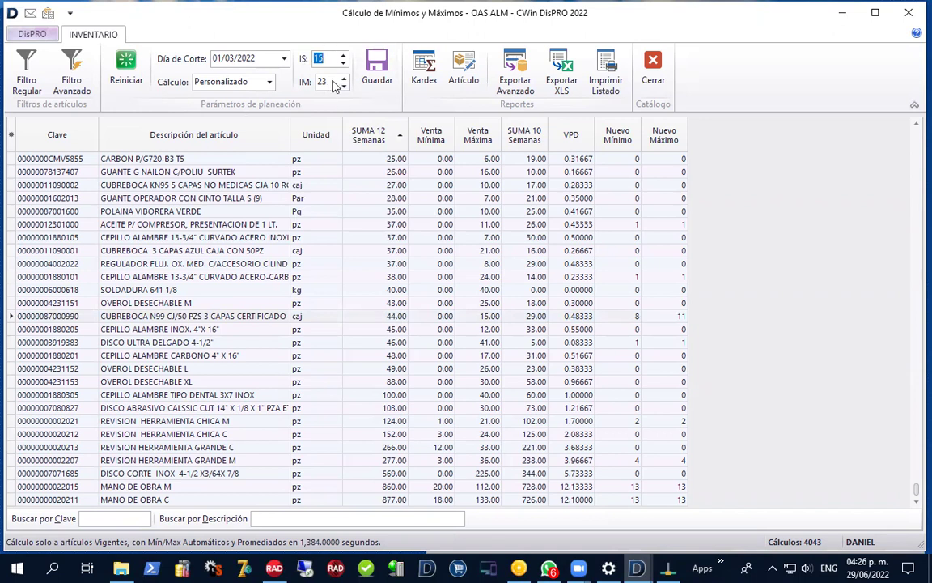
{"action": "left_click", "coordinate": [272, 84]}
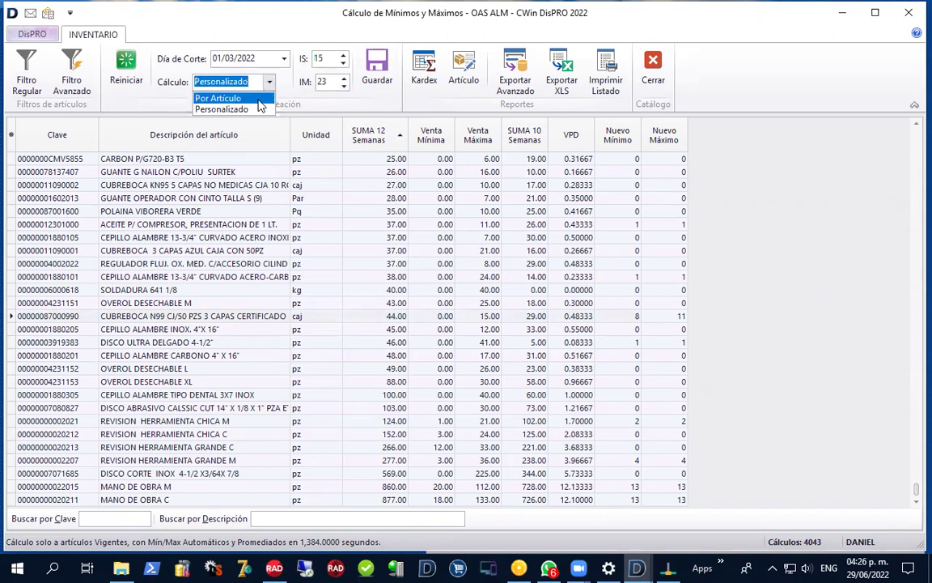
{"action": "left_click", "coordinate": [216, 95]}
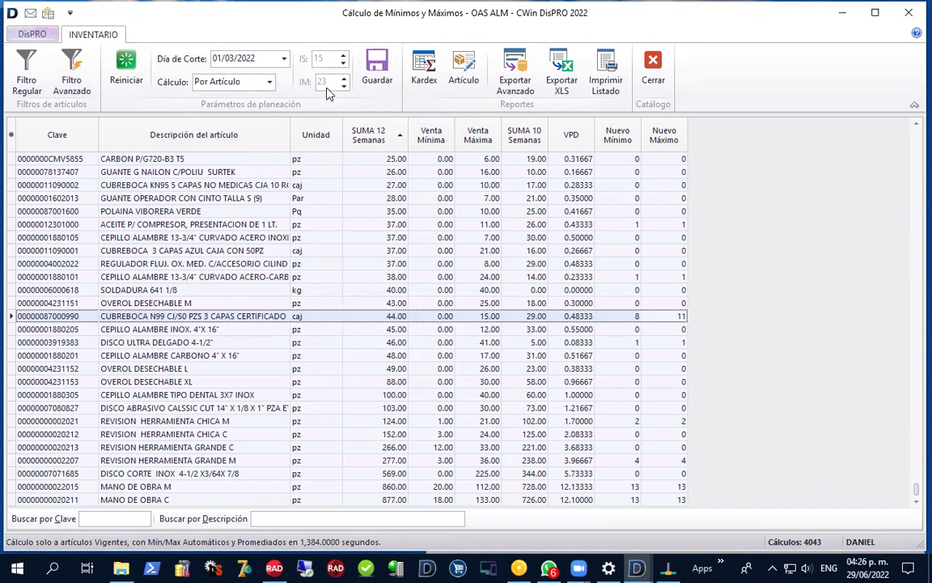
Save the calculated minimums and maximums to the item catalog, confirming the change.
{"action": "mouse_move", "coordinate": [327, 95]}
{"action": "left_click", "coordinate": [374, 63]}
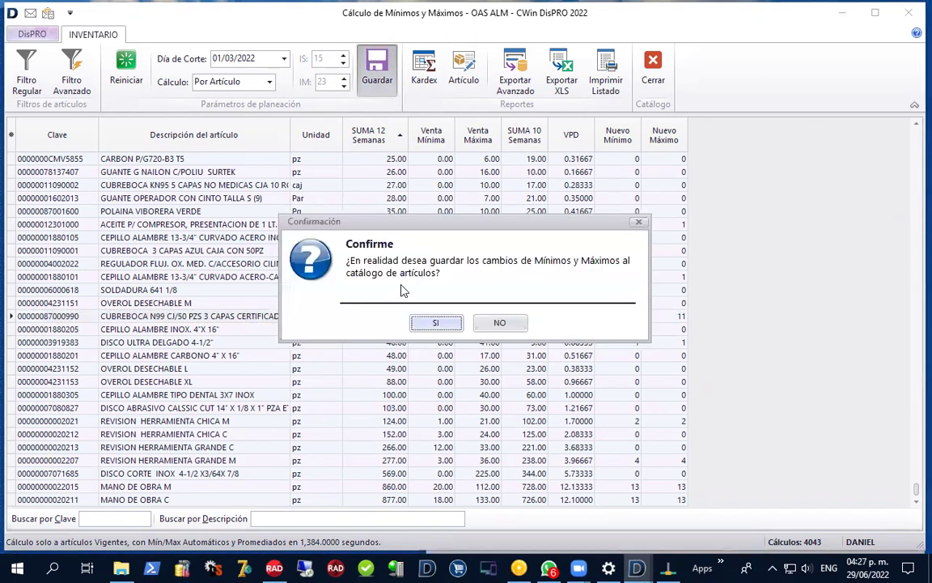
{"action": "left_click", "coordinate": [430, 324]}
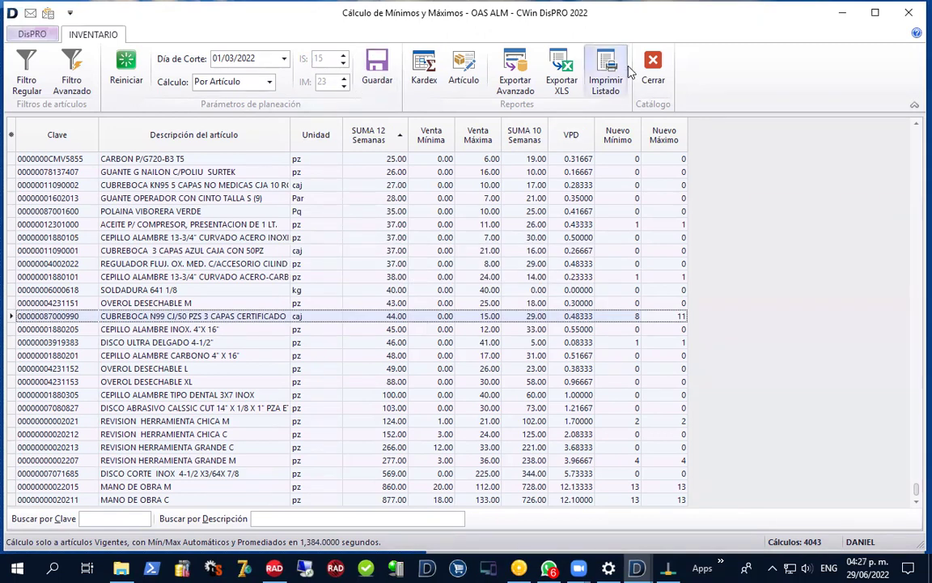
Close the minimum and maximum calculation and open the item catalog (Catálogo de Artículos).
{"action": "left_click", "coordinate": [653, 69]}
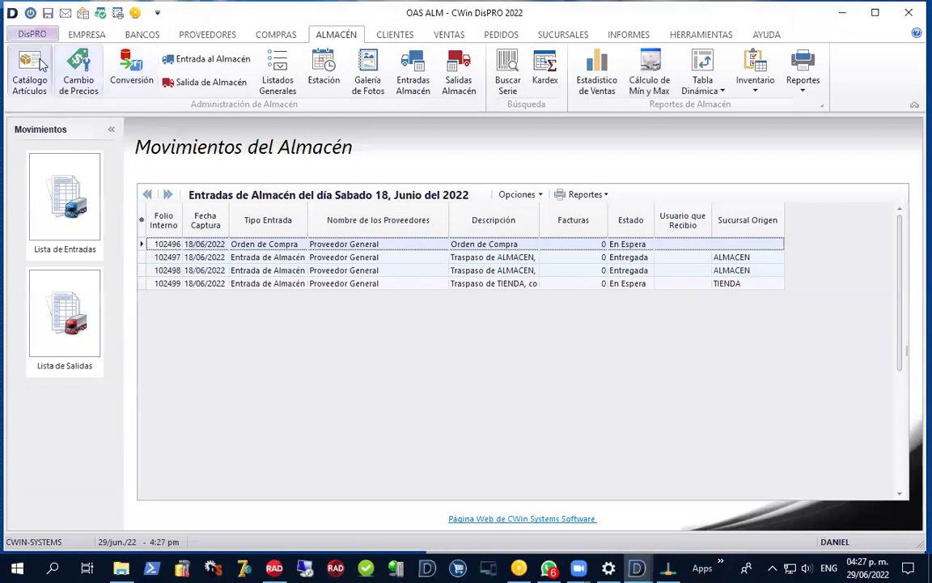
{"action": "left_click", "coordinate": [37, 69]}
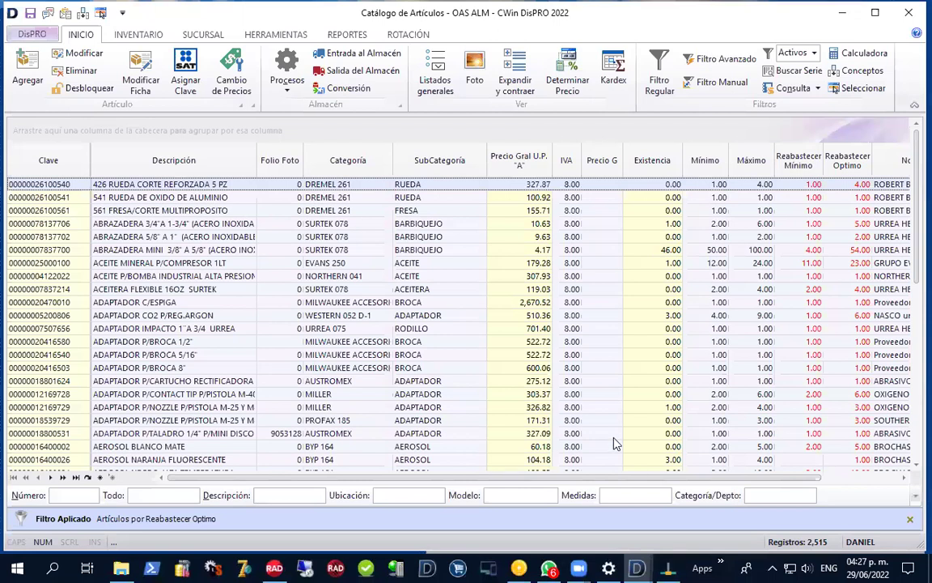
Examine the stock, minimum, maximum, restocking and supplier columns of the items filtered by Reabastecer Optimo.
{"action": "left_click", "coordinate": [611, 301]}
{"action": "scroll", "coordinate": [675, 356], "scroll_direction": "down", "scroll_amount": 3}
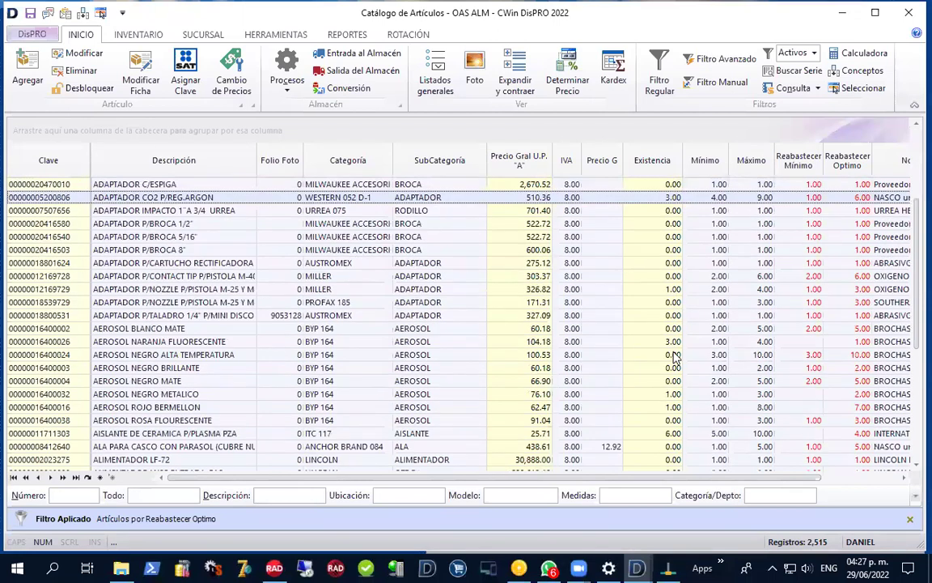
{"action": "scroll", "coordinate": [676, 356], "scroll_direction": "down", "scroll_amount": 15}
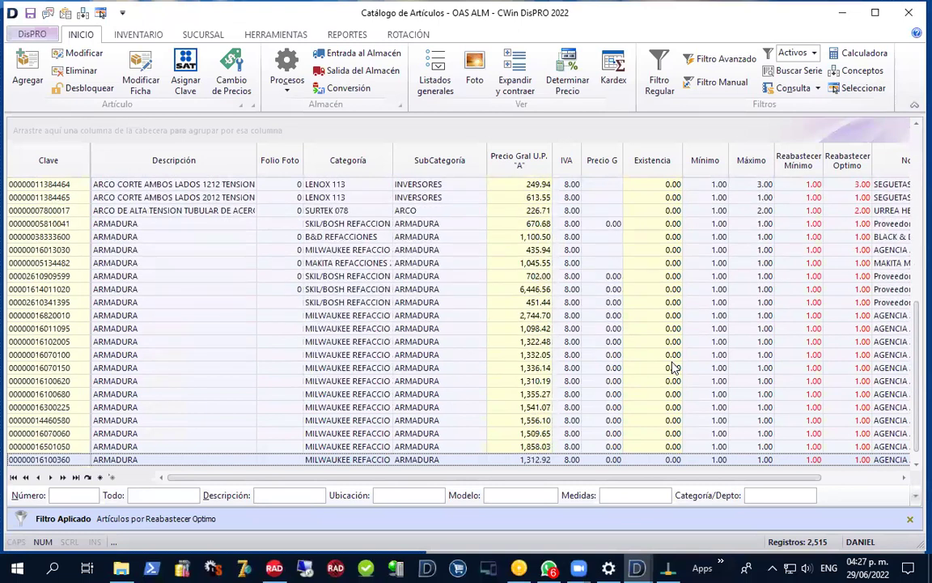
{"action": "scroll", "coordinate": [676, 368], "scroll_direction": "down", "scroll_amount": 5}
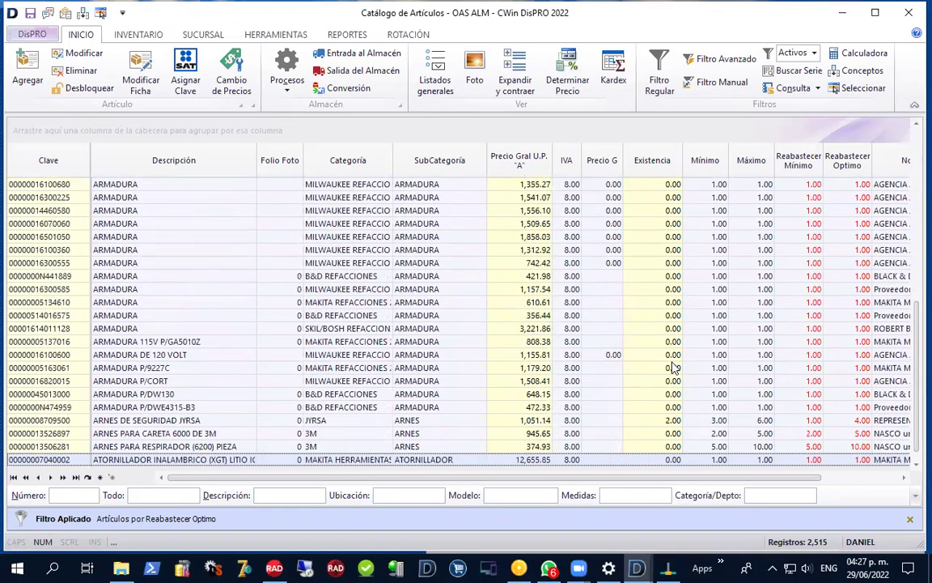
{"action": "scroll", "coordinate": [675, 368], "scroll_direction": "up", "scroll_amount": 20}
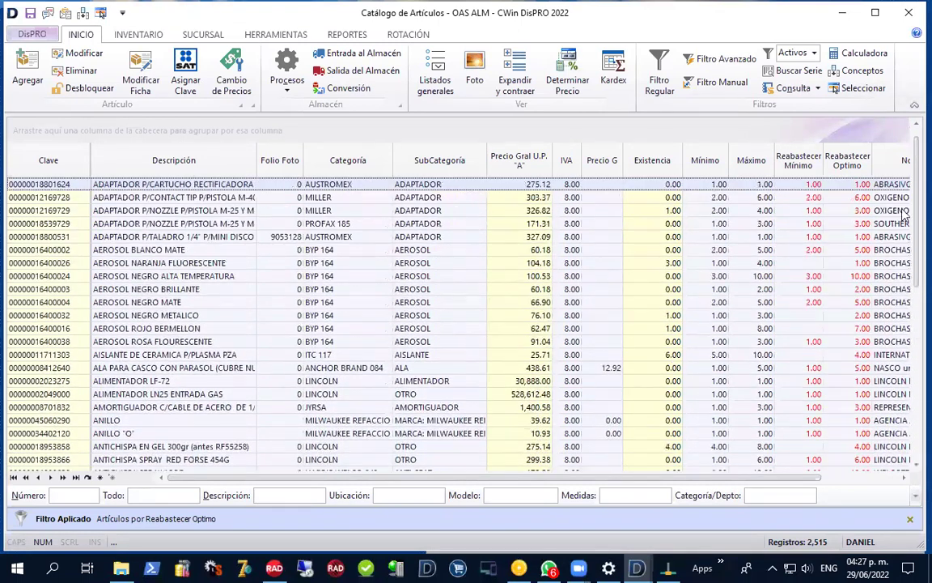
{"action": "left_click_drag", "start_coordinate": [822, 476], "coordinate": [908, 477]}
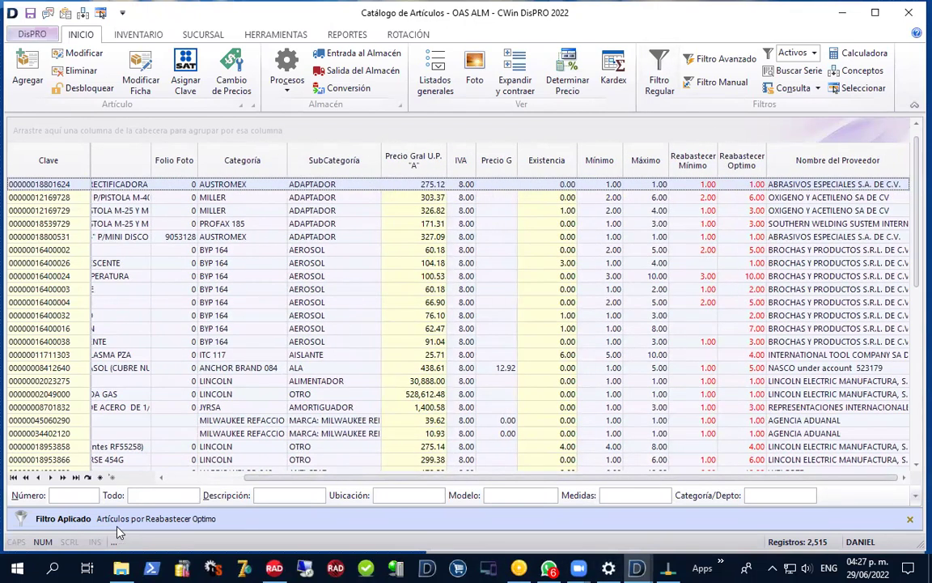
{"action": "left_click", "coordinate": [510, 249]}
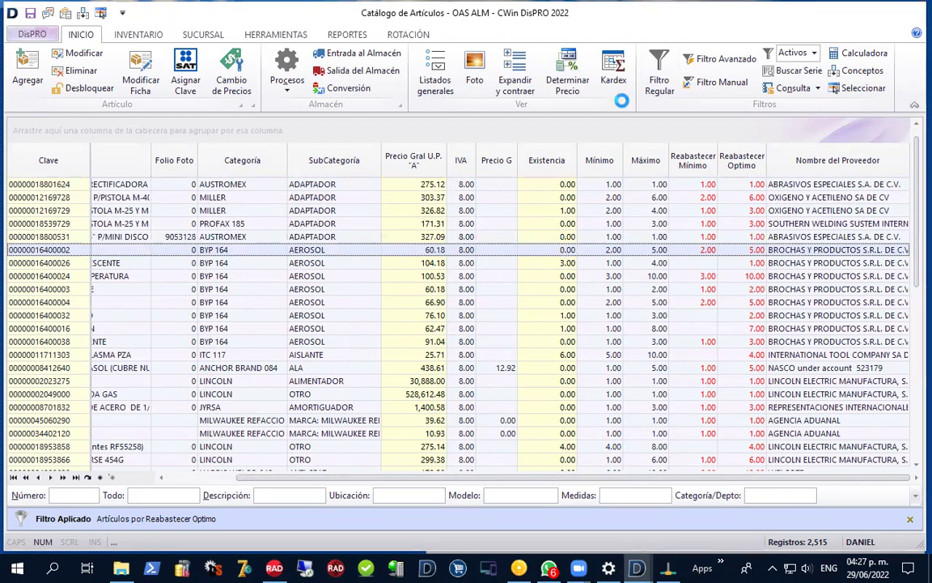
Close the item catalog and open the purchases and entries catalog (Catálogo Compras y Entradas).
{"action": "left_click", "coordinate": [908, 14]}
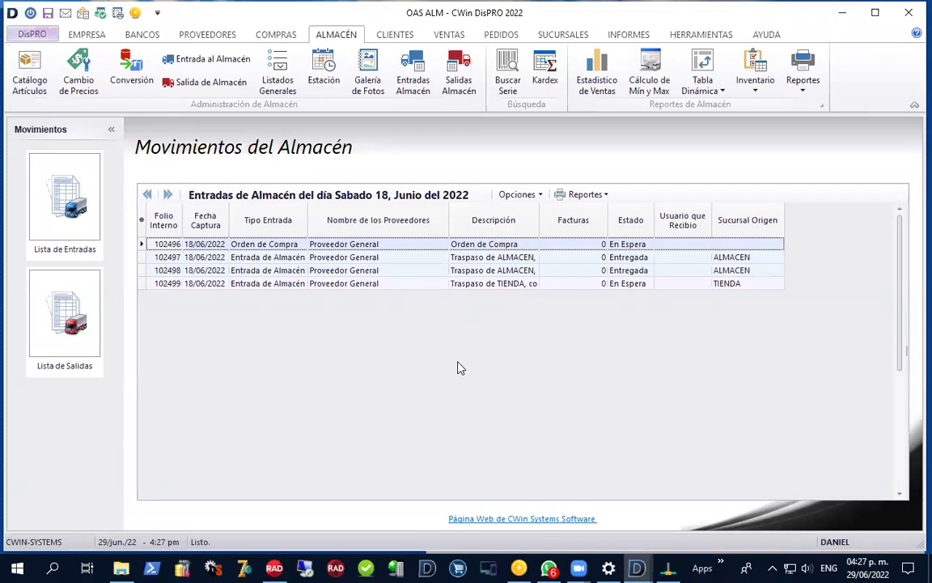
{"action": "left_click", "coordinate": [273, 38]}
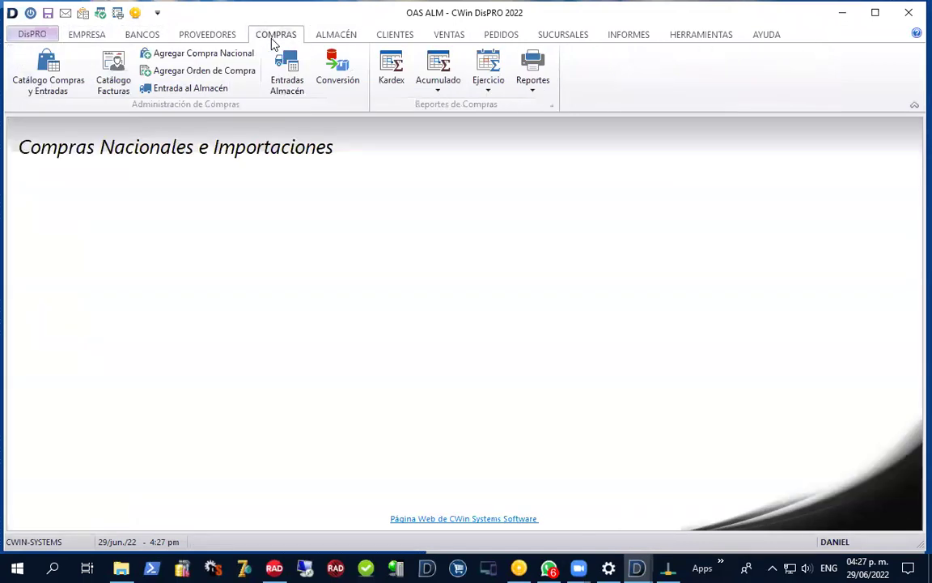
{"action": "left_click", "coordinate": [33, 69]}
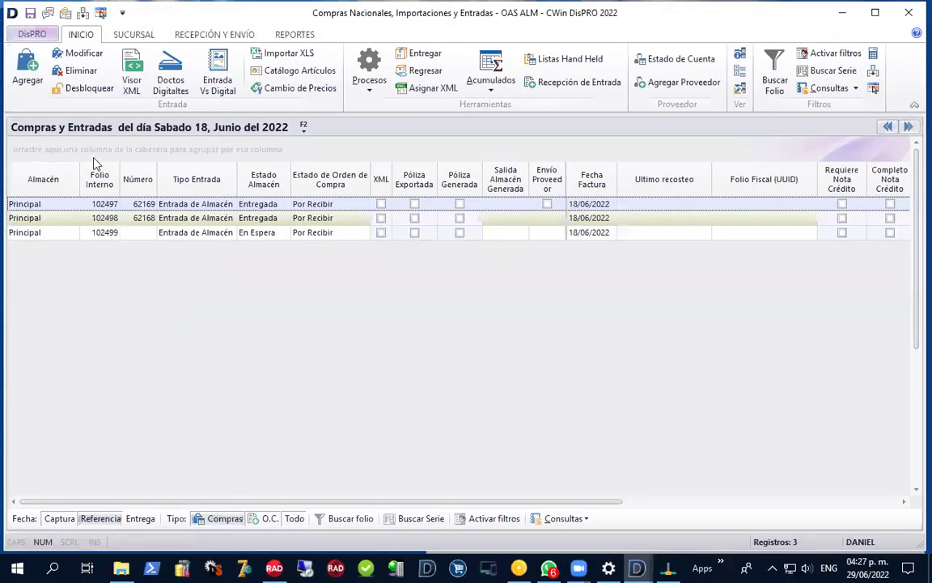
{"action": "left_click", "coordinate": [28, 68]}
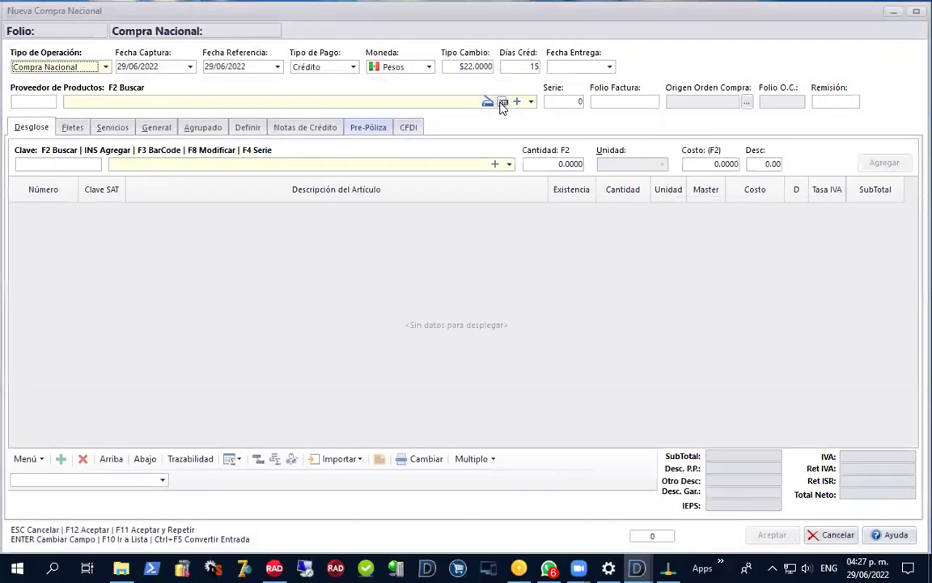
{"action": "left_click", "coordinate": [531, 102]}
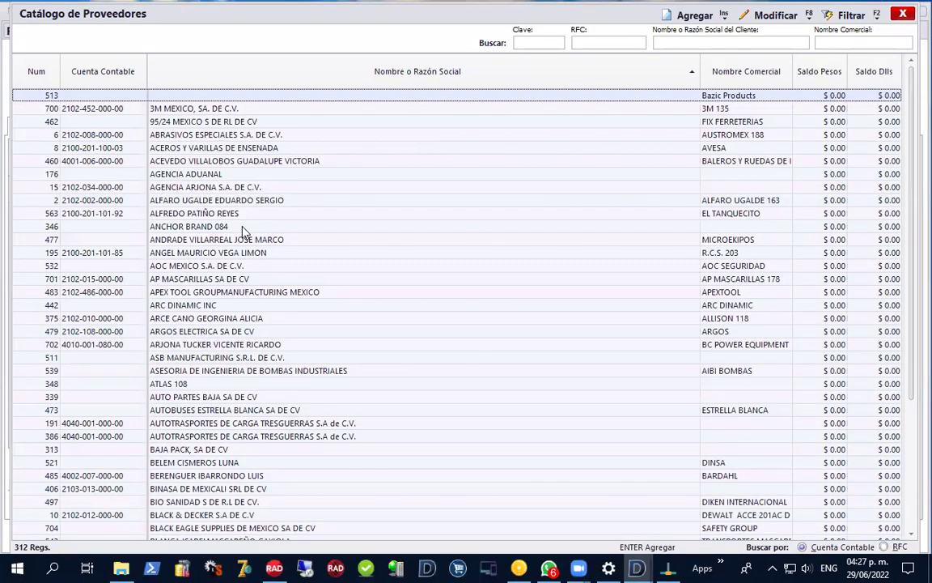
{"action": "left_click", "coordinate": [904, 14]}
{"action": "key", "text": "Escape"}
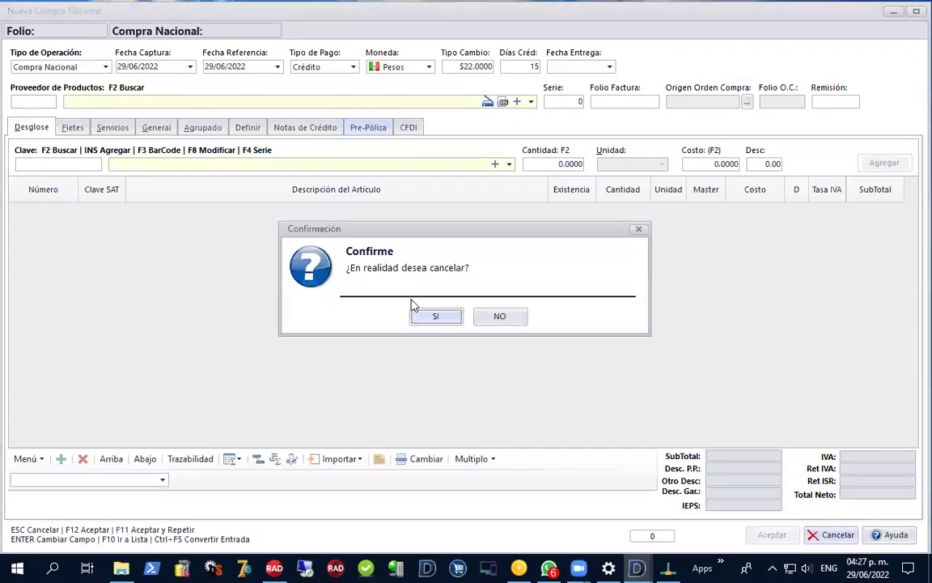
{"action": "key", "text": "Return"}
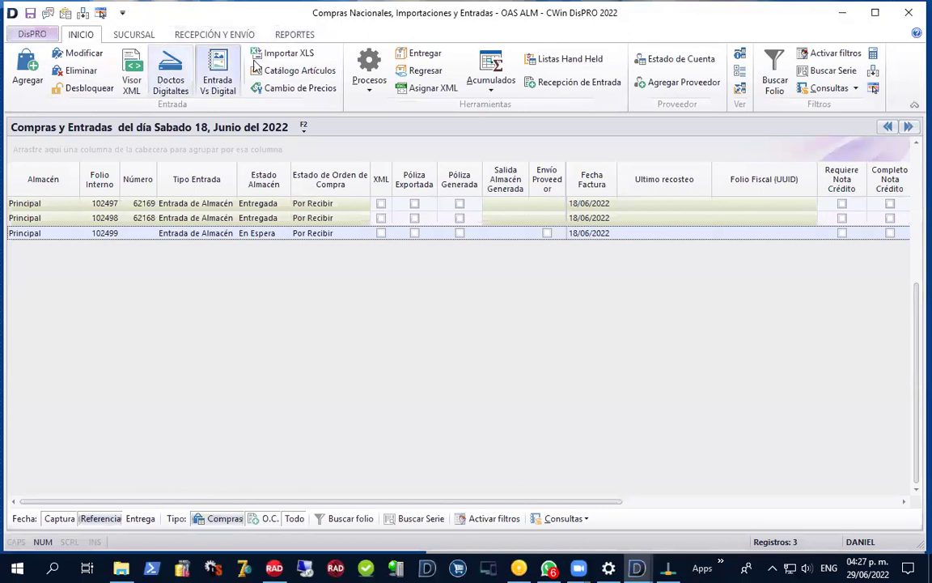
Open the item catalog from the purchases window and sort the items in ascending order by Nombre del Proveedor.
{"action": "left_click", "coordinate": [277, 71]}
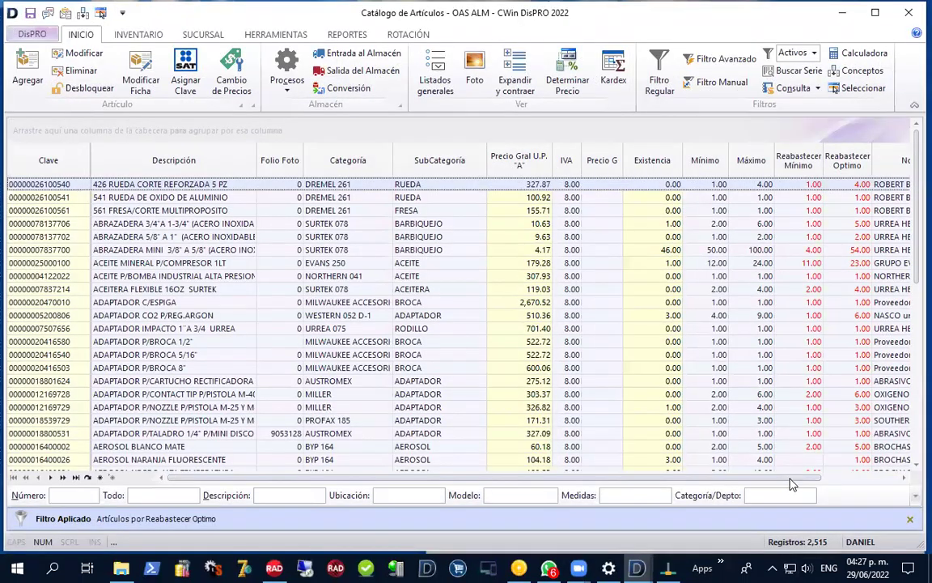
{"action": "left_click_drag", "start_coordinate": [797, 483], "coordinate": [872, 490]}
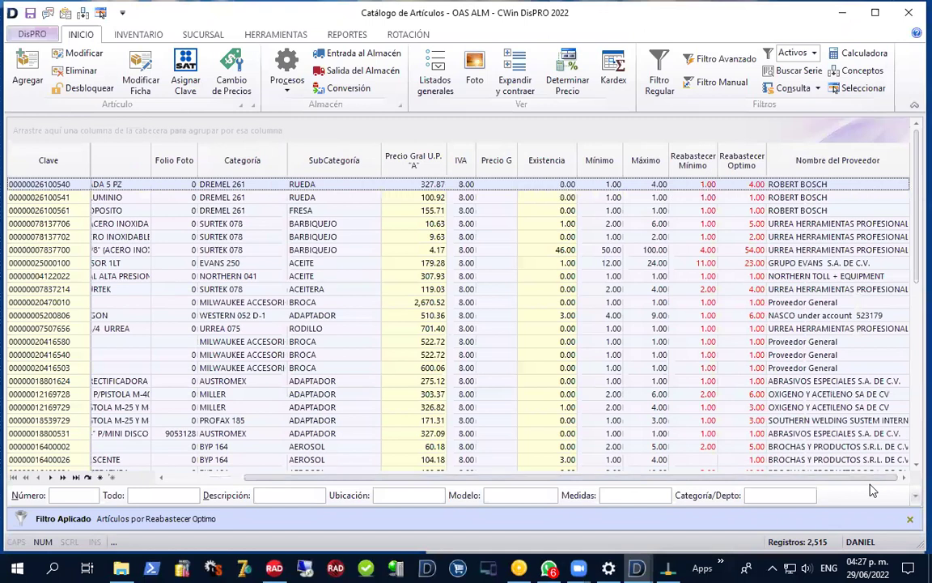
{"action": "left_click", "coordinate": [841, 166]}
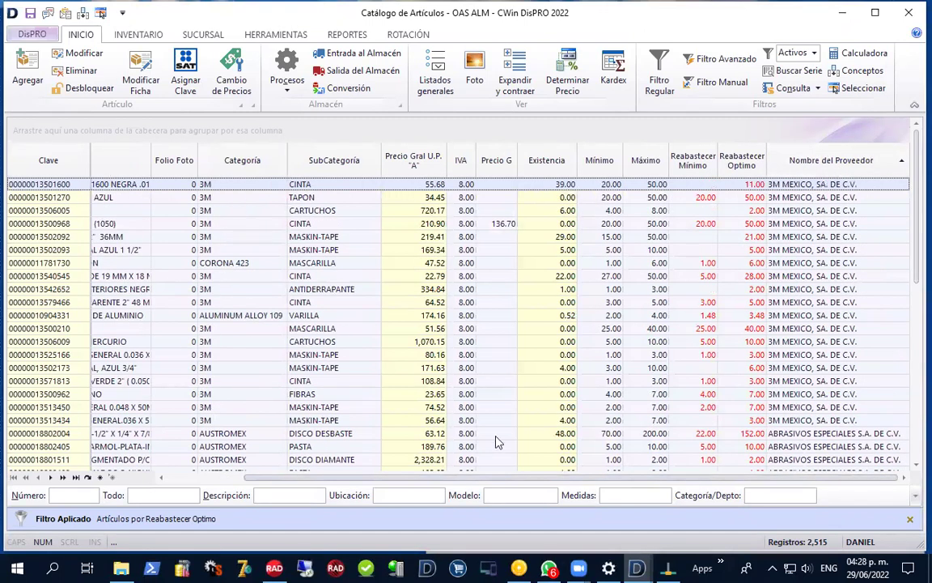
Examine the restocking quantities for each supplier throughout the item list sorted by supplier.
{"action": "scroll", "coordinate": [522, 375], "scroll_direction": "down", "scroll_amount": 12}
{"action": "scroll", "coordinate": [566, 346], "scroll_direction": "down", "scroll_amount": 4}
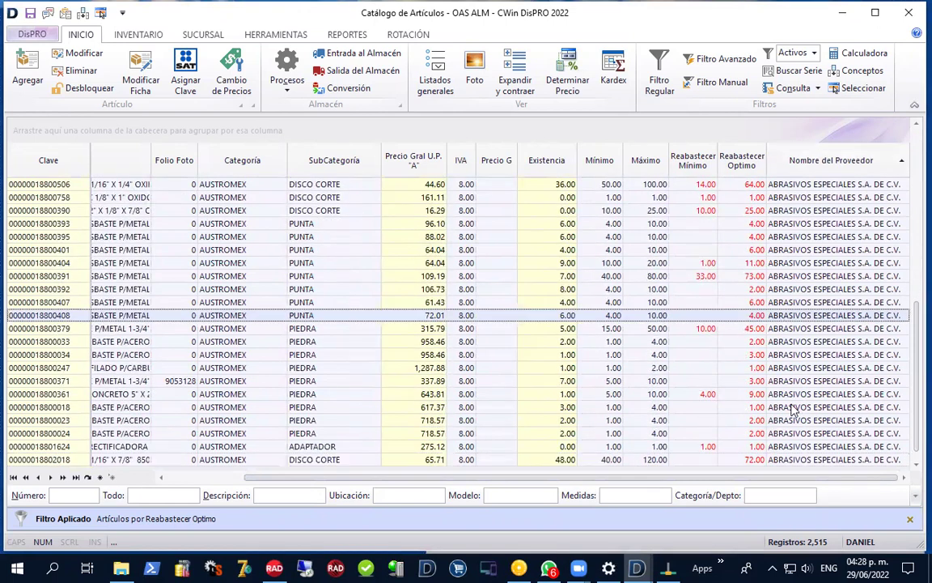
{"action": "scroll", "coordinate": [786, 348], "scroll_direction": "down", "scroll_amount": 10}
{"action": "scroll", "coordinate": [793, 410], "scroll_direction": "down", "scroll_amount": 15}
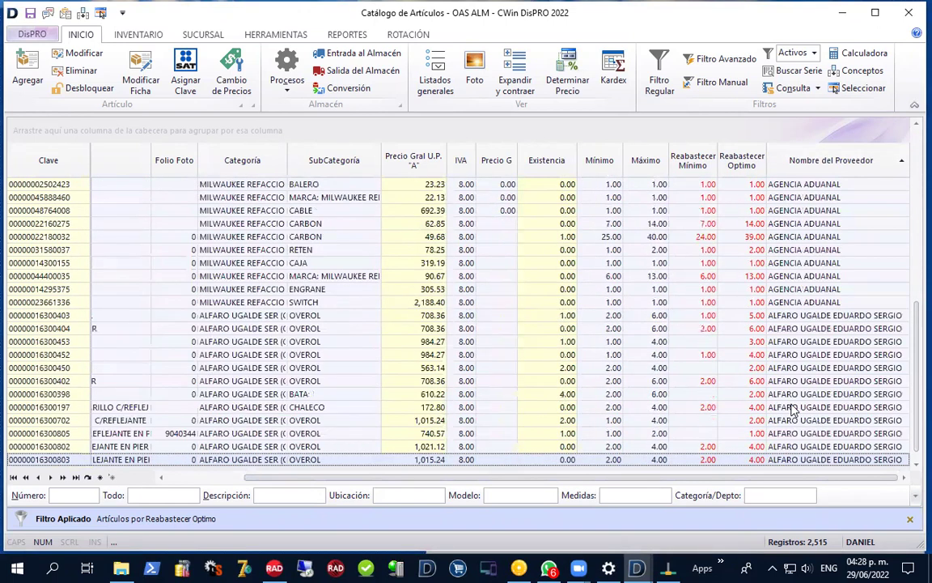
{"action": "scroll", "coordinate": [793, 410], "scroll_direction": "down", "scroll_amount": 20}
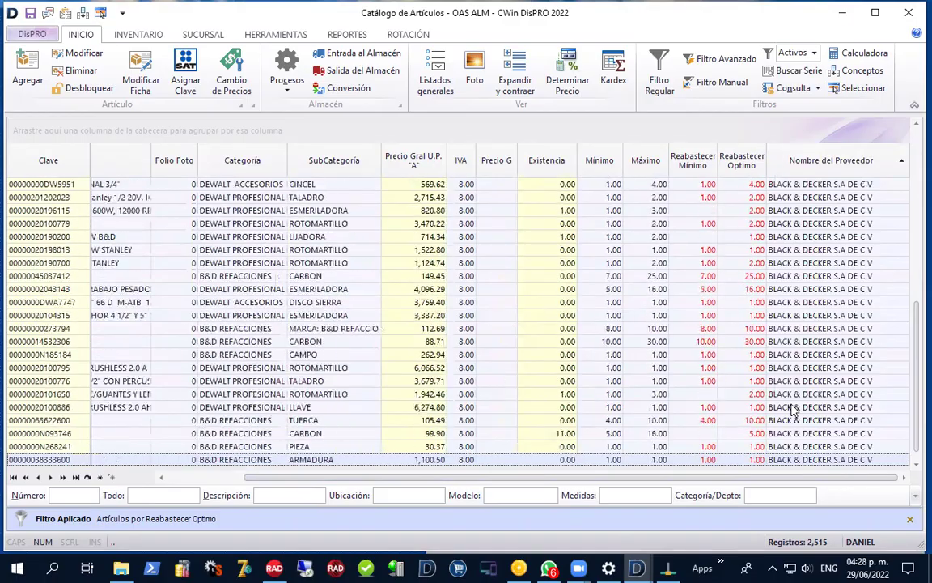
{"action": "scroll", "coordinate": [792, 410], "scroll_direction": "down", "scroll_amount": 20}
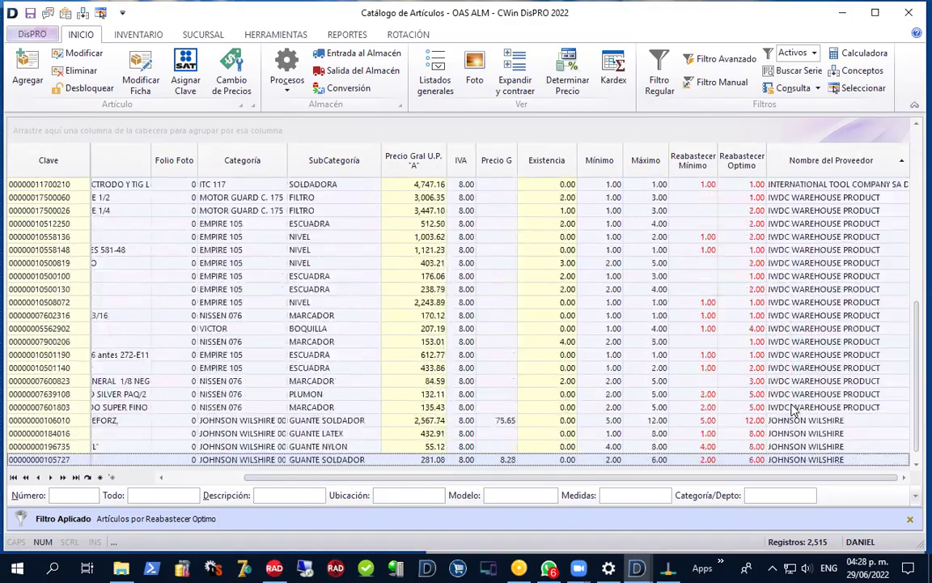
{"action": "scroll", "coordinate": [793, 410], "scroll_direction": "down", "scroll_amount": 20}
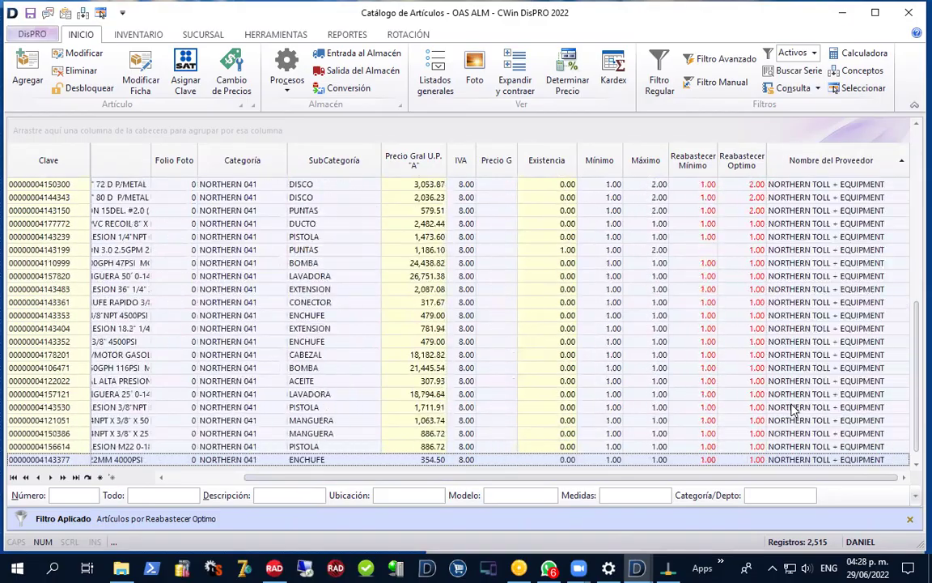
{"action": "scroll", "coordinate": [793, 411], "scroll_direction": "down", "scroll_amount": 20}
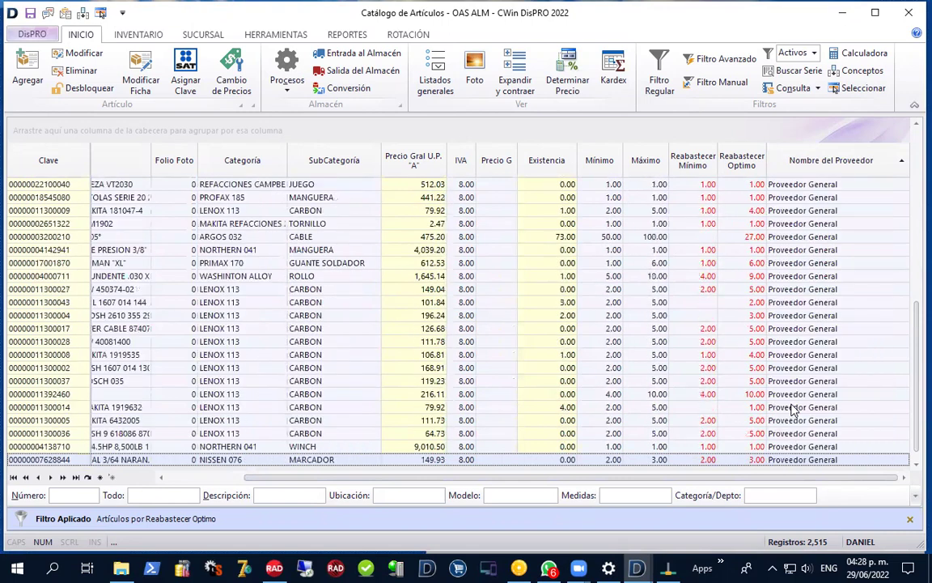
{"action": "scroll", "coordinate": [793, 410], "scroll_direction": "down", "scroll_amount": 20}
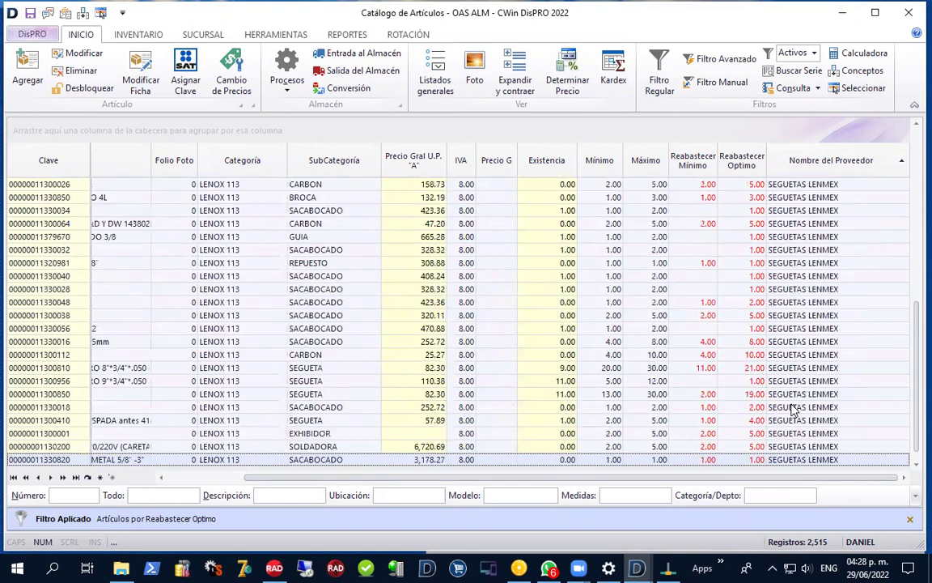
{"action": "scroll", "coordinate": [793, 411], "scroll_direction": "down", "scroll_amount": 7}
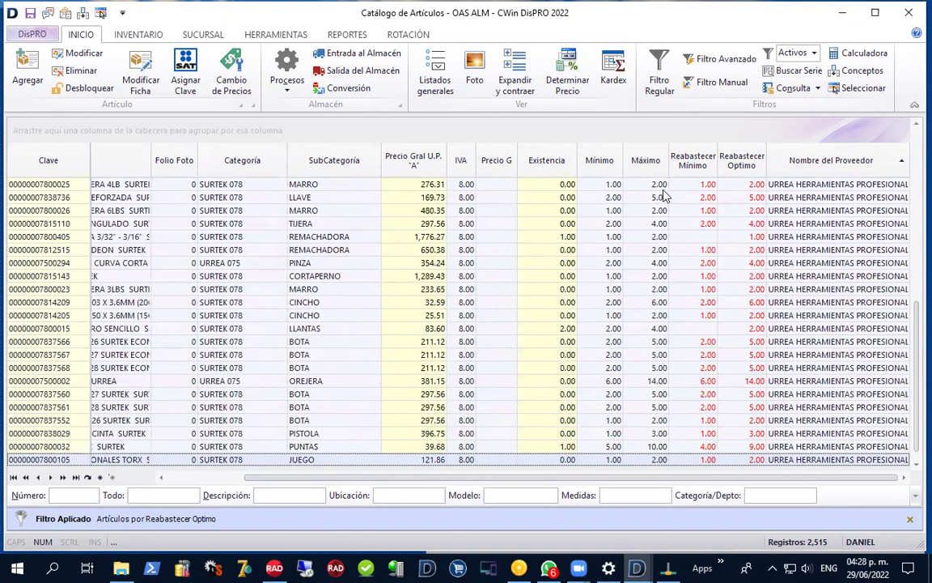
Review the inventory planning and main supplier data of the CORTAPERNO DE 36" SURTEK, cancel the record and close the item catalog.
{"action": "double_click", "coordinate": [382, 277]}
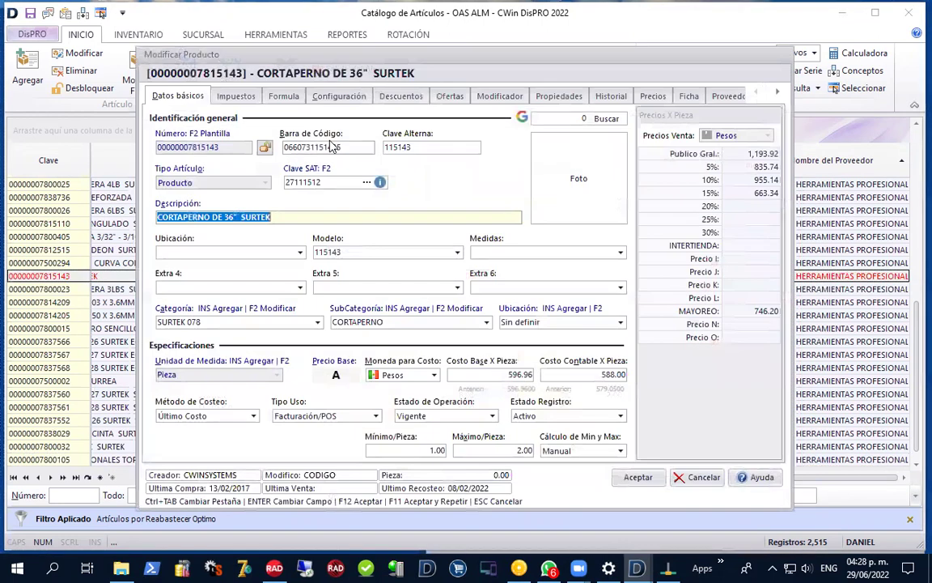
{"action": "left_click", "coordinate": [339, 96]}
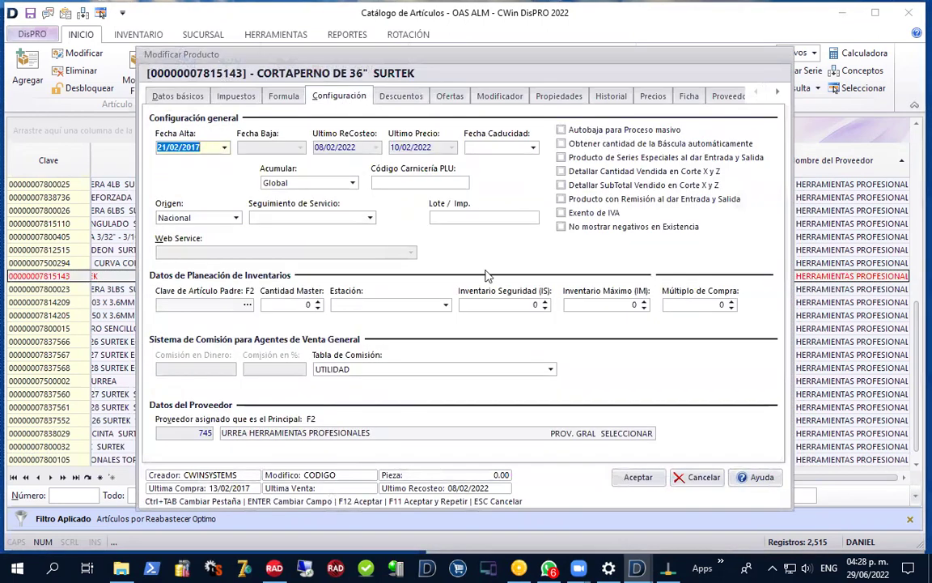
{"action": "left_click", "coordinate": [524, 304]}
{"action": "left_click", "coordinate": [602, 304]}
{"action": "left_click_drag", "start_coordinate": [348, 433], "coordinate": [221, 433]}
{"action": "left_click_drag", "start_coordinate": [376, 431], "coordinate": [379, 433]}
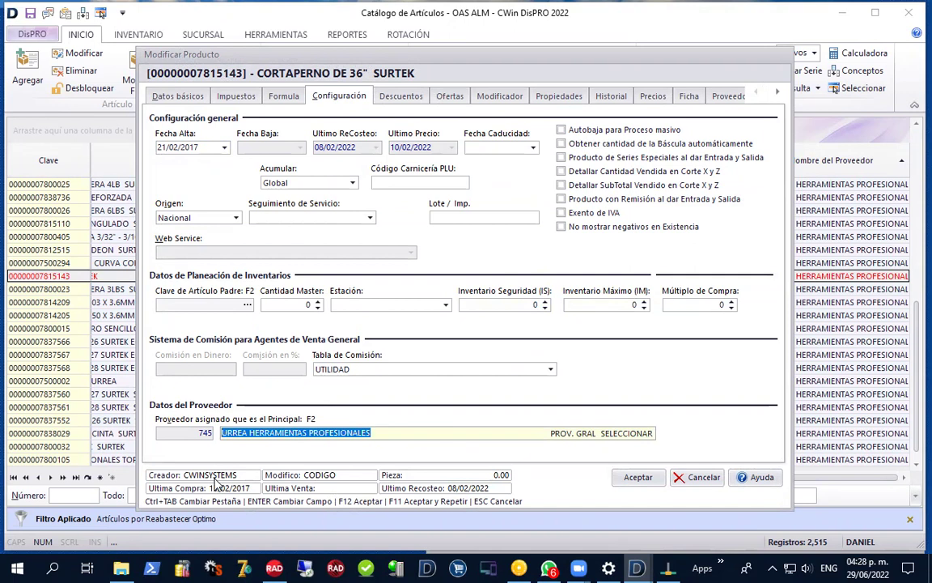
{"action": "left_click", "coordinate": [703, 477]}
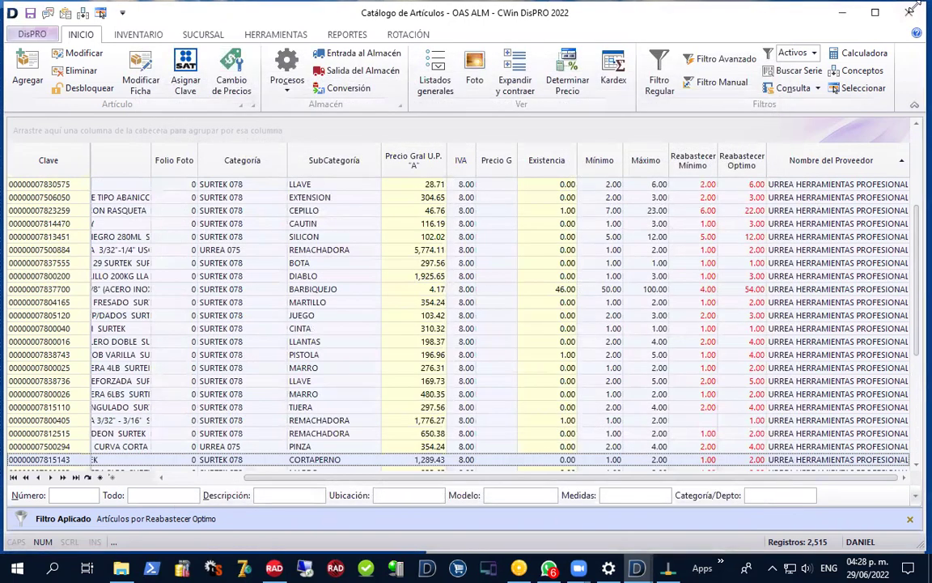
{"action": "left_click", "coordinate": [909, 13]}
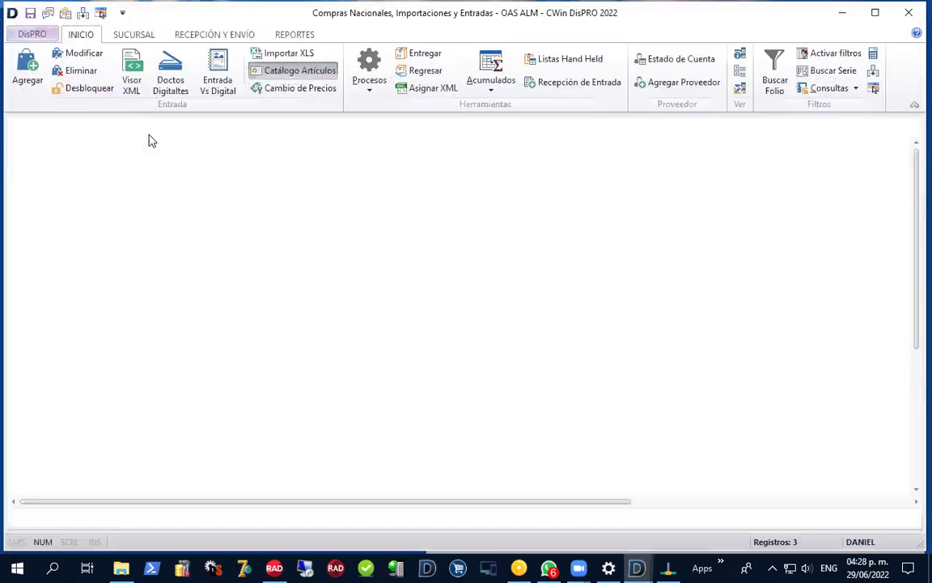
Start a new purchase entry of type Orden de Compra with 3M MEXICO, SA. DE C.V. as the product supplier.
{"action": "left_click", "coordinate": [32, 59]}
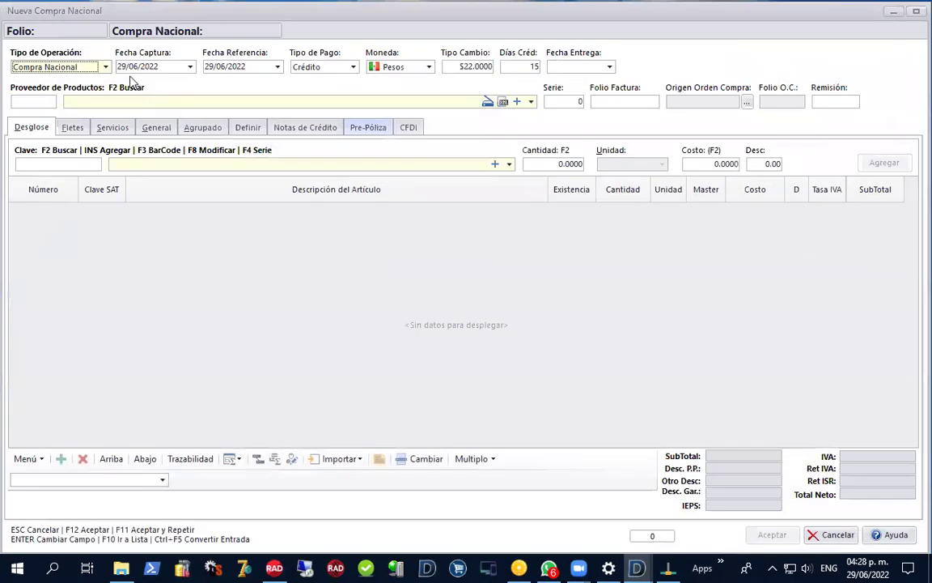
{"action": "left_click", "coordinate": [104, 67]}
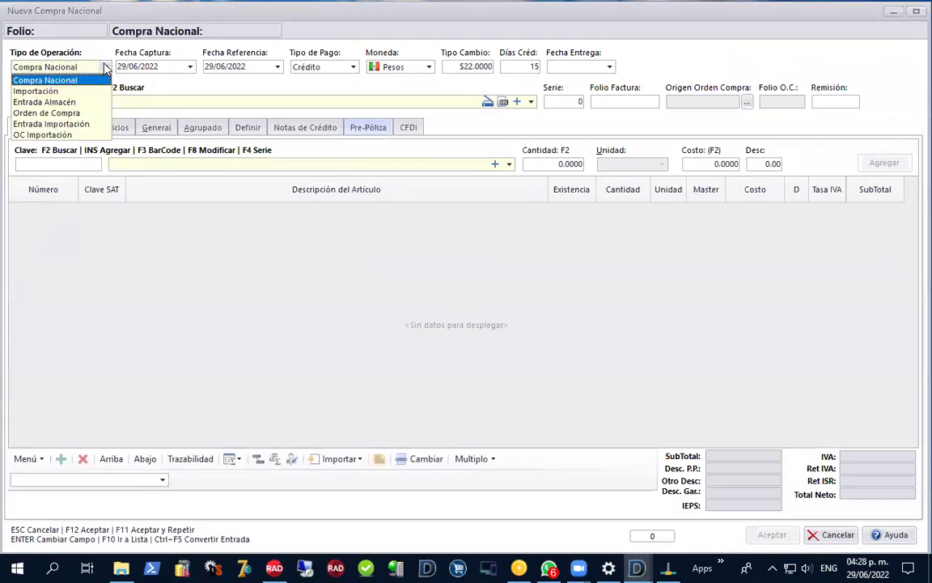
{"action": "left_click", "coordinate": [88, 110]}
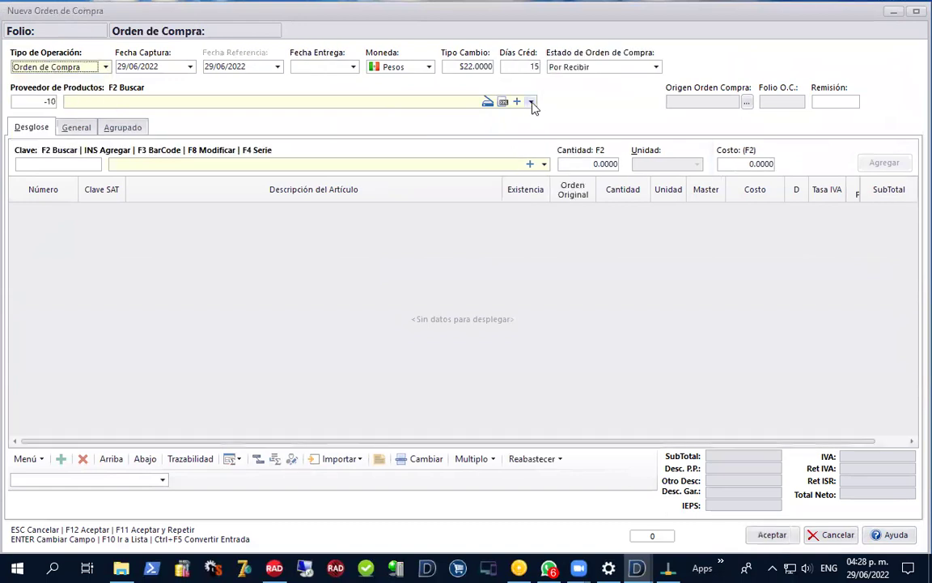
{"action": "left_click", "coordinate": [531, 102]}
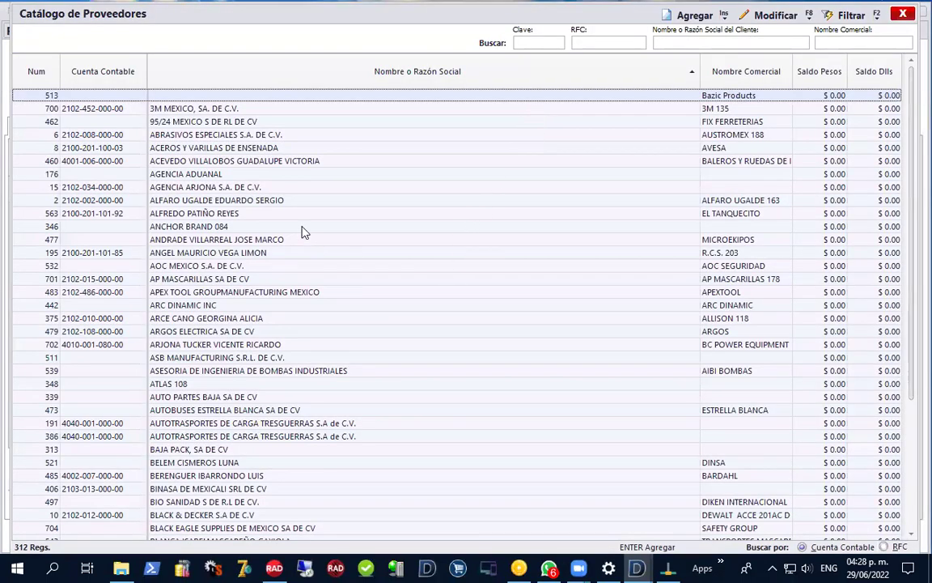
{"action": "left_click", "coordinate": [214, 112]}
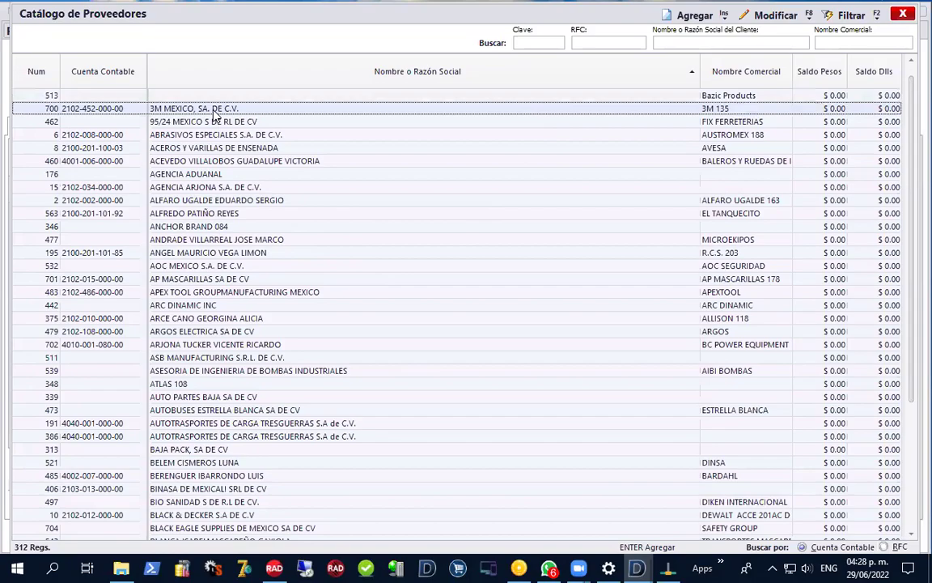
{"action": "double_click", "coordinate": [213, 113]}
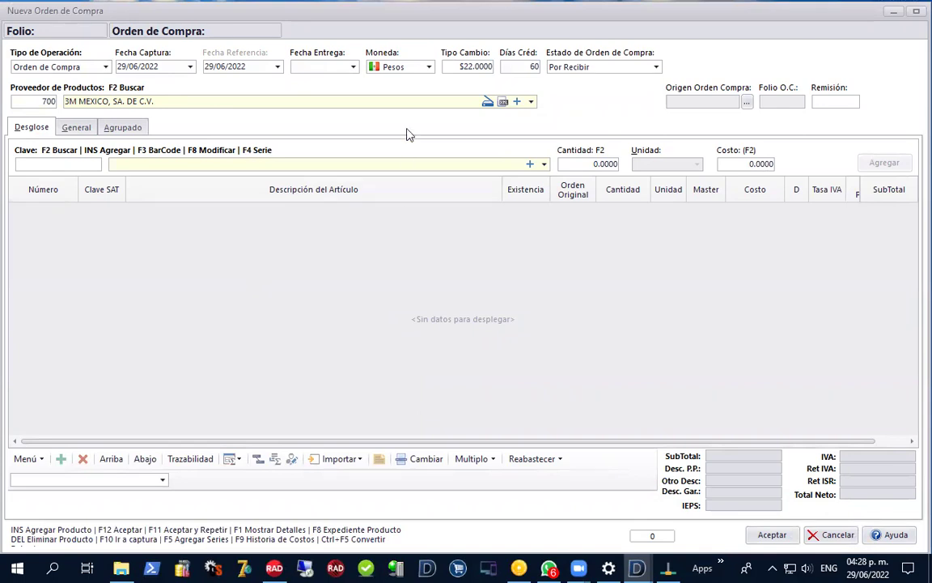
Open the item catalog from the purchase order and list the 3M MEXICO, SA. DE C.V. items due for optimal restocking.
{"action": "mouse_move", "coordinate": [386, 8]}
{"action": "left_mouse_down"}
{"action": "mouse_move", "coordinate": [388, 51]}
{"action": "mouse_move", "coordinate": [388, 16]}
{"action": "left_mouse_up"}
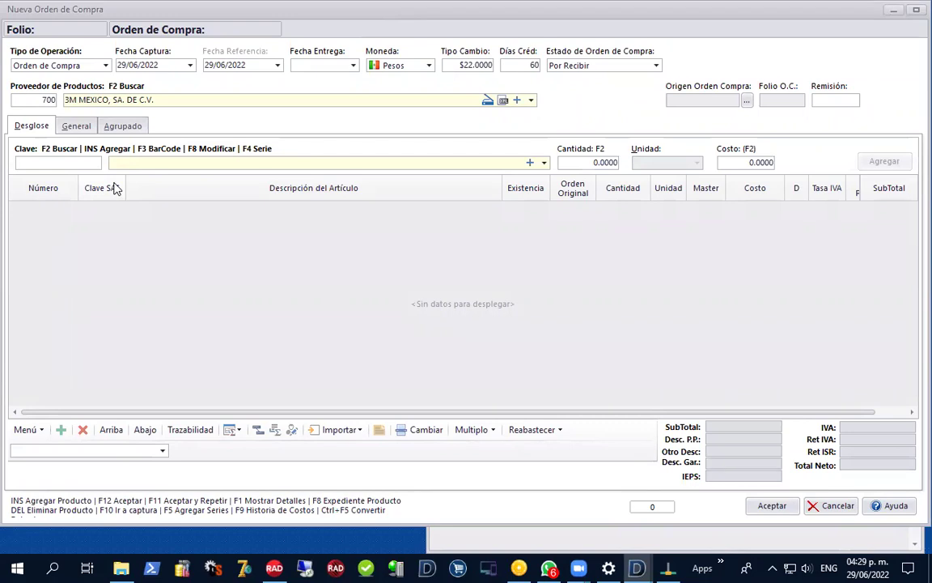
{"action": "left_click", "coordinate": [545, 164]}
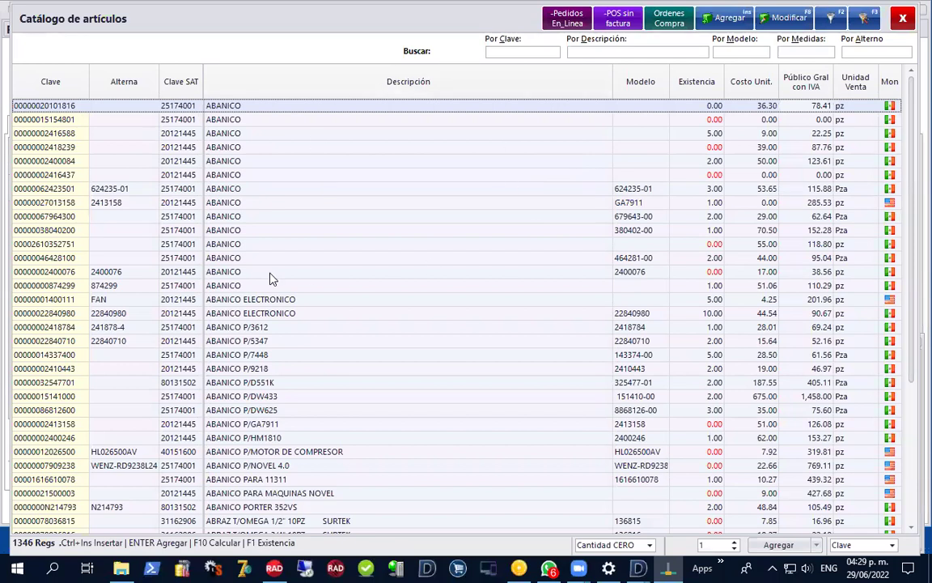
{"action": "right_click", "coordinate": [375, 178]}
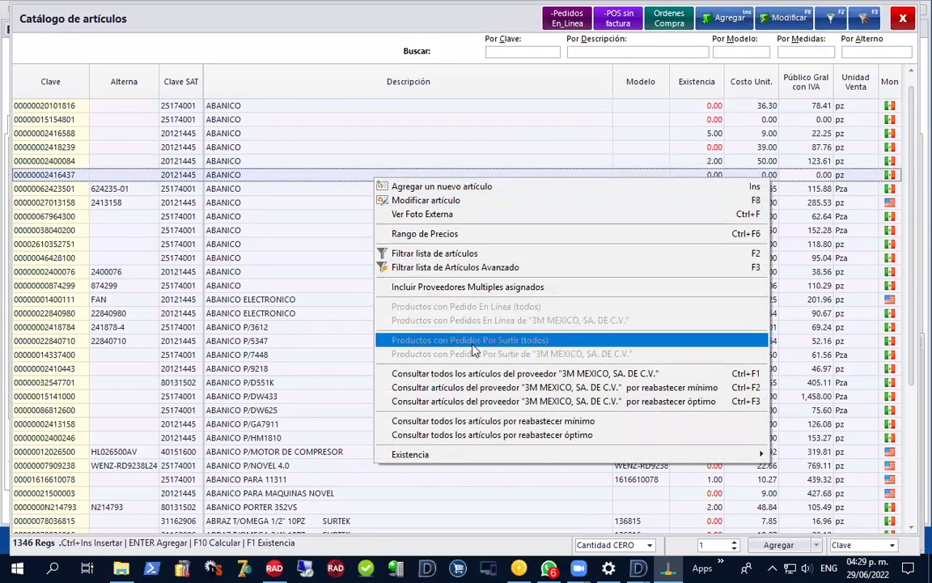
{"action": "left_click", "coordinate": [674, 402]}
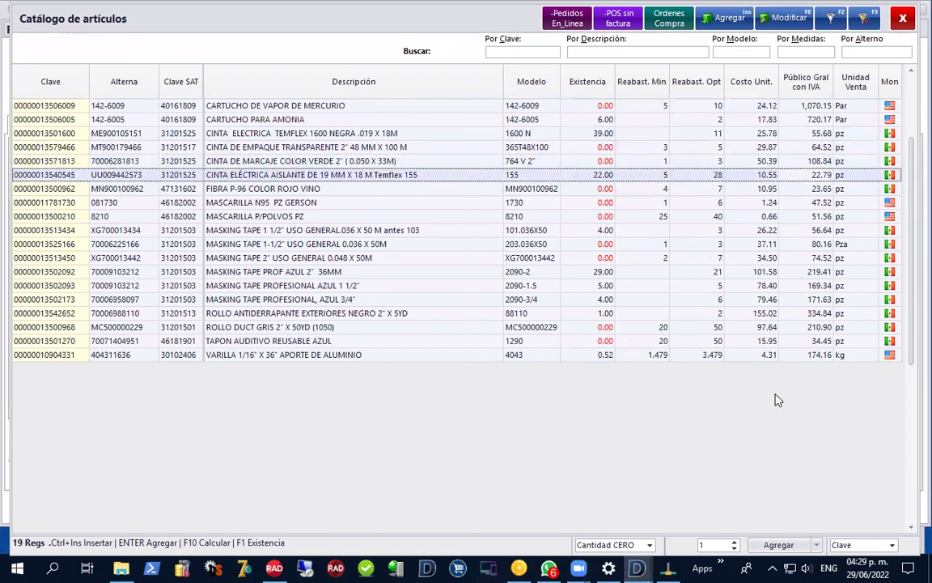
Set the default quantity to Cantidad Optima, add every listed item from CARTUCHO DE VAPOR DE MERCURIO to VARILLA 1/16" X 36", and close the catalog.
{"action": "left_click", "coordinate": [651, 546]}
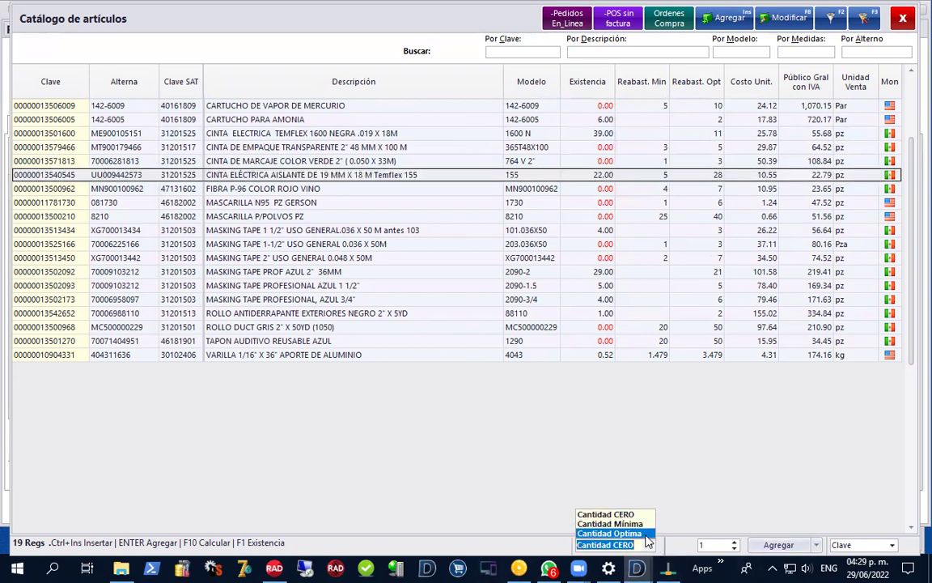
{"action": "left_click", "coordinate": [645, 534]}
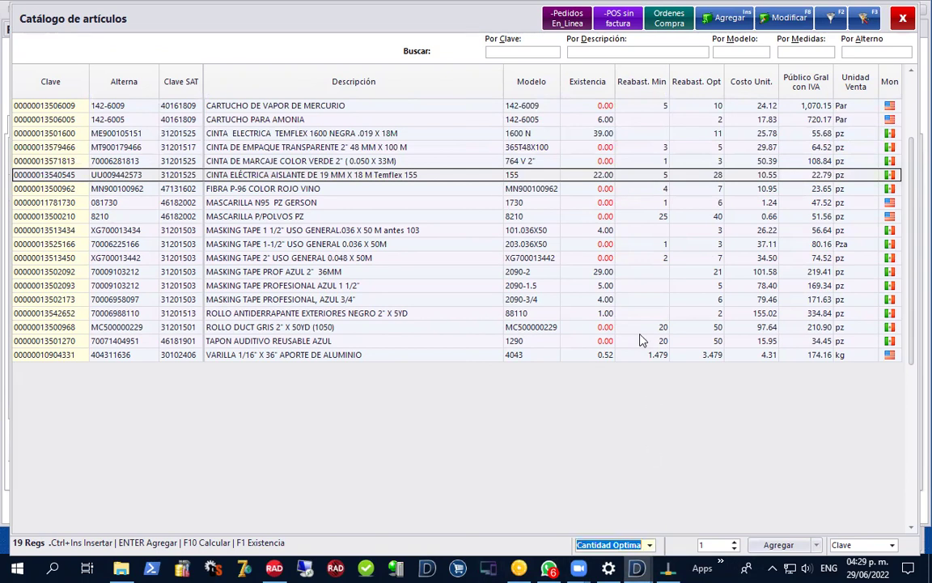
{"action": "left_click", "coordinate": [626, 110]}
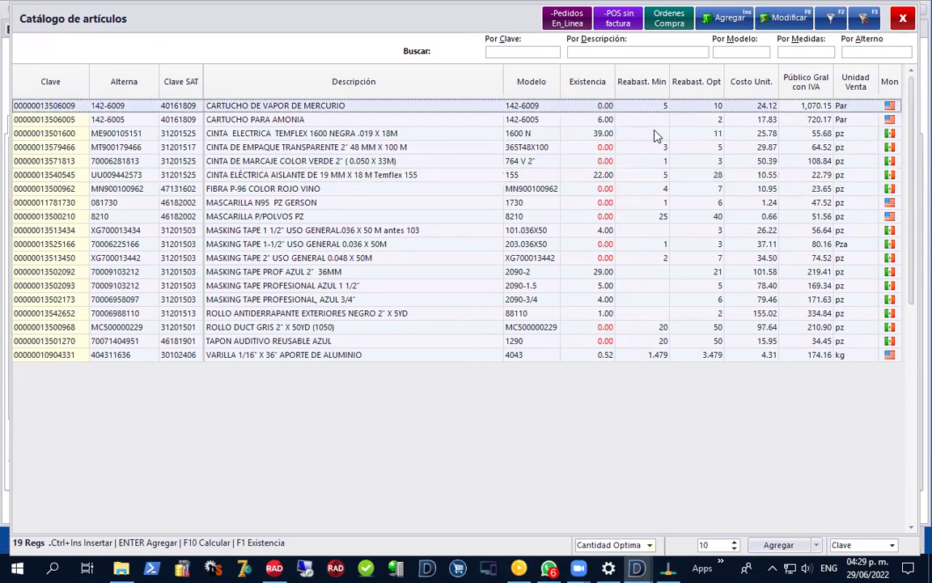
{"action": "key", "text": "Return"}
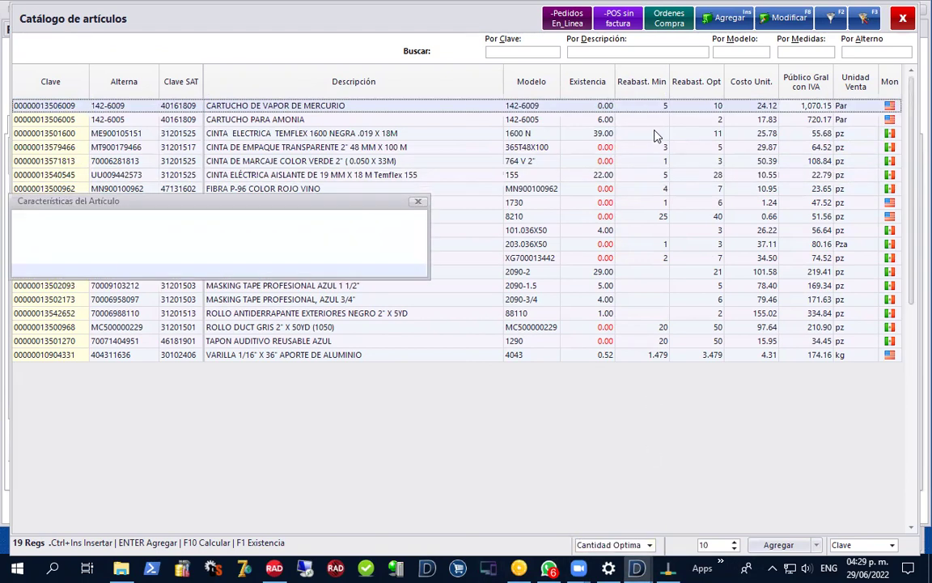
{"action": "key", "text": "Return"}
{"action": "key", "text": "Return"}
{"action": "key", "text": "Return"}
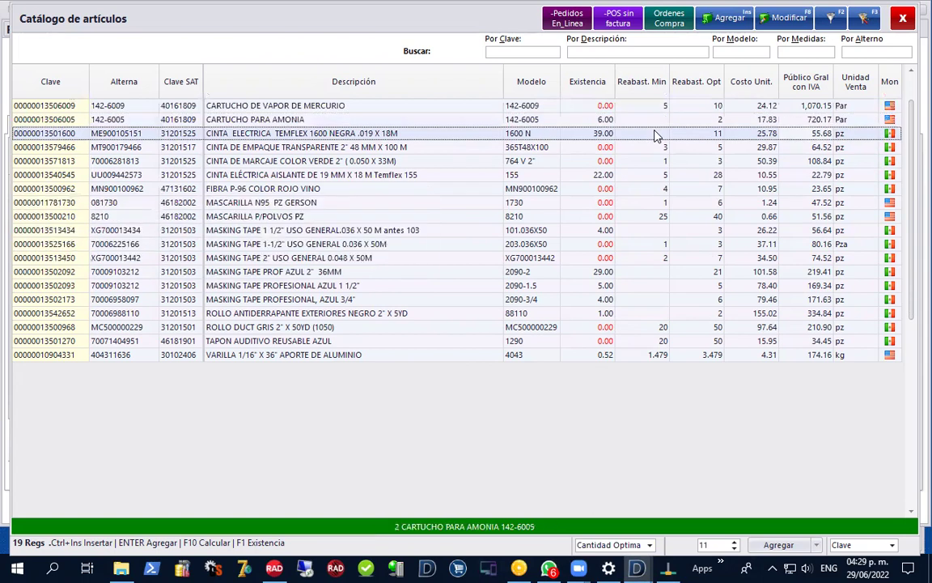
{"action": "key", "text": "Return"}
{"action": "key", "text": "Return"}
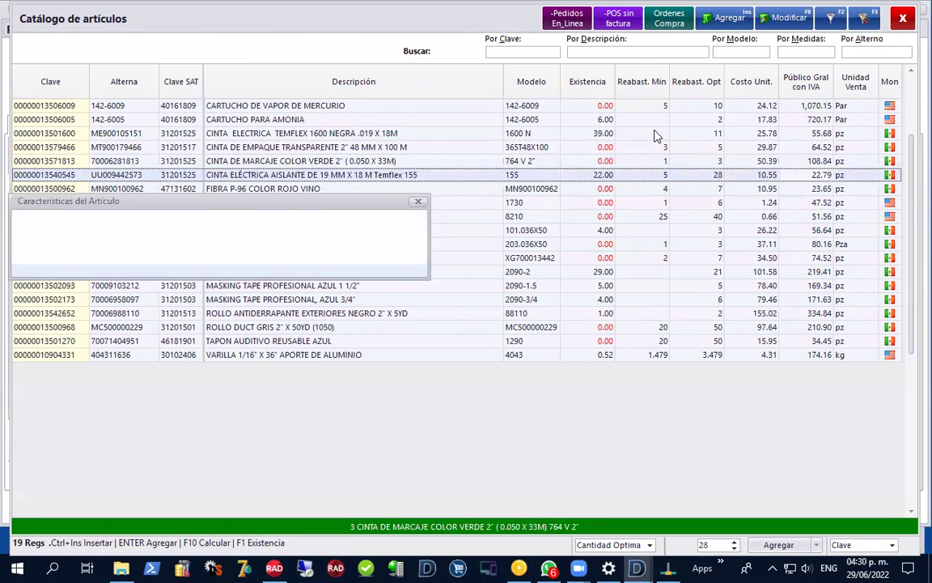
{"action": "key", "text": "Return"}
{"action": "key", "text": "Return"}
{"action": "key", "text": "Return"}
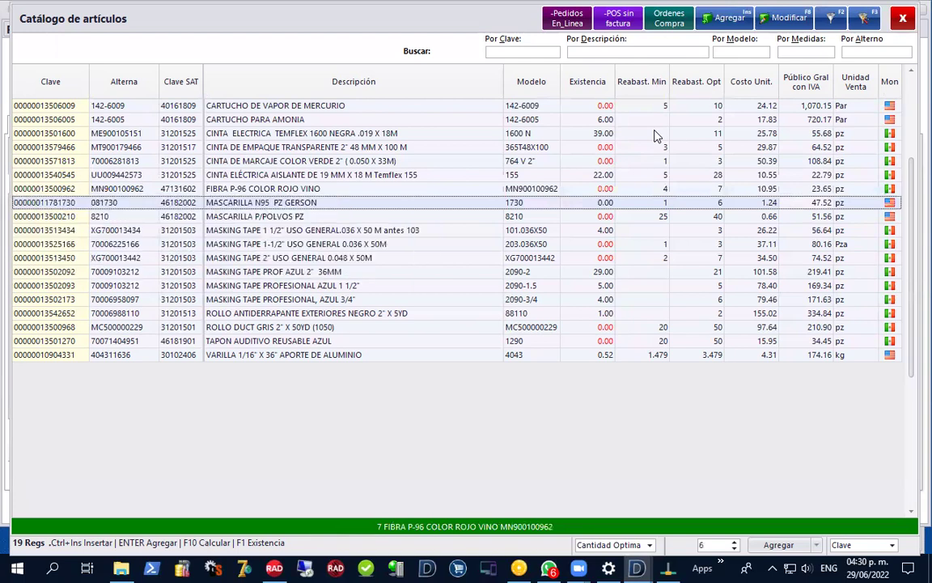
{"action": "key", "text": "Return"}
{"action": "key", "text": "Return"}
{"action": "key", "text": "Return"}
{"action": "key", "text": "Return"}
{"action": "key", "text": "Return"}
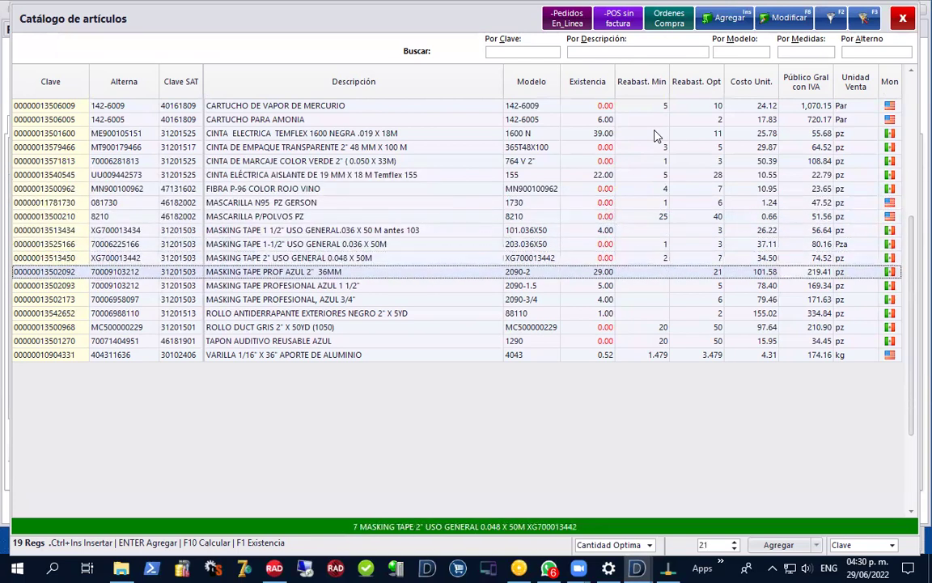
{"action": "key", "text": "Return"}
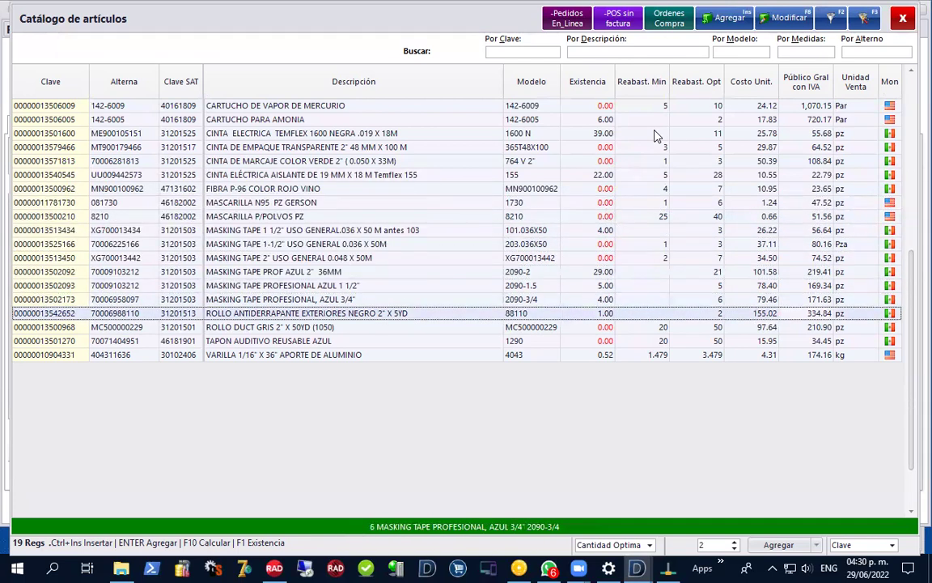
{"action": "key", "text": "Return"}
{"action": "key", "text": "Return"}
{"action": "key", "text": "Return"}
{"action": "key", "text": "Return"}
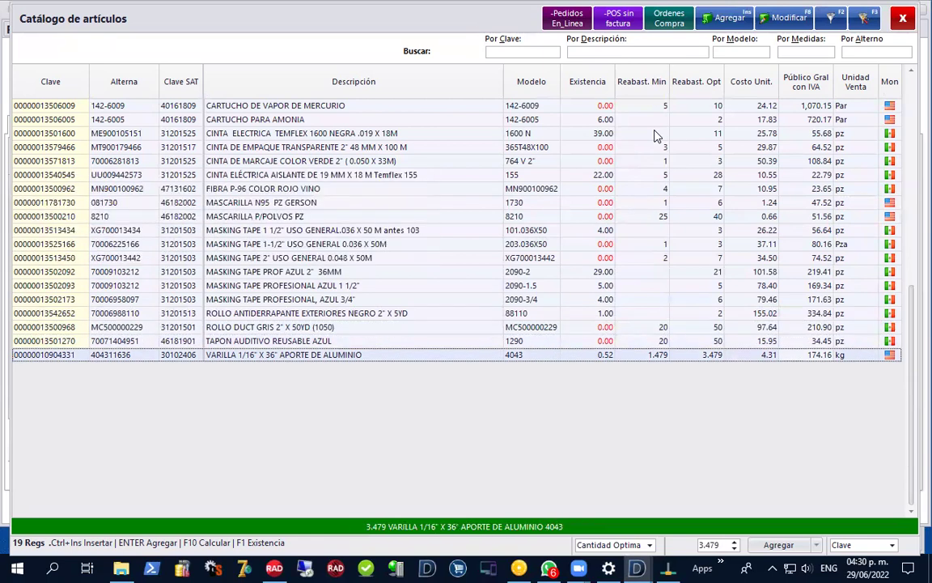
{"action": "left_click", "coordinate": [903, 21]}
Review the items and quantities added to the purchase order from the first to the last line.
{"action": "left_click", "coordinate": [449, 261]}
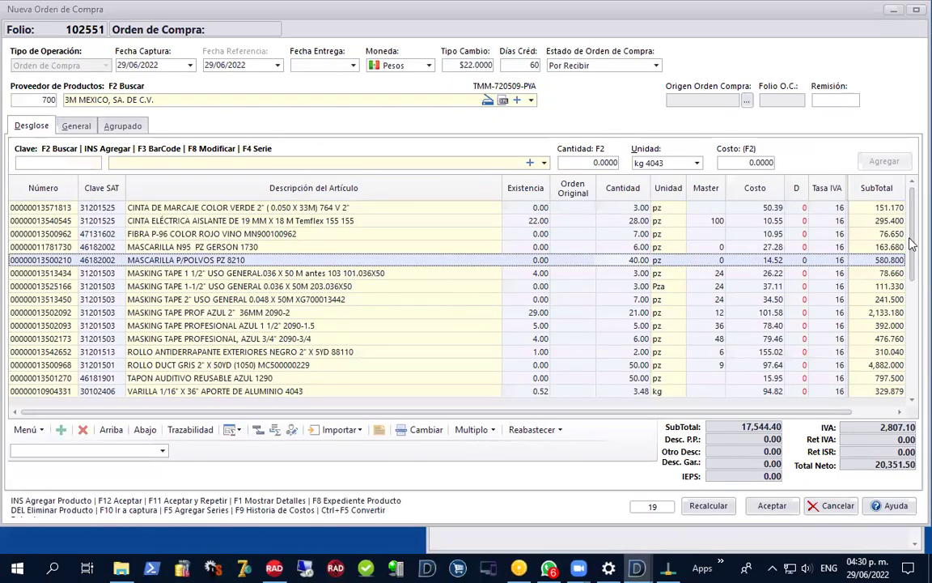
{"action": "scroll", "coordinate": [615, 203], "scroll_direction": "up", "scroll_amount": 8}
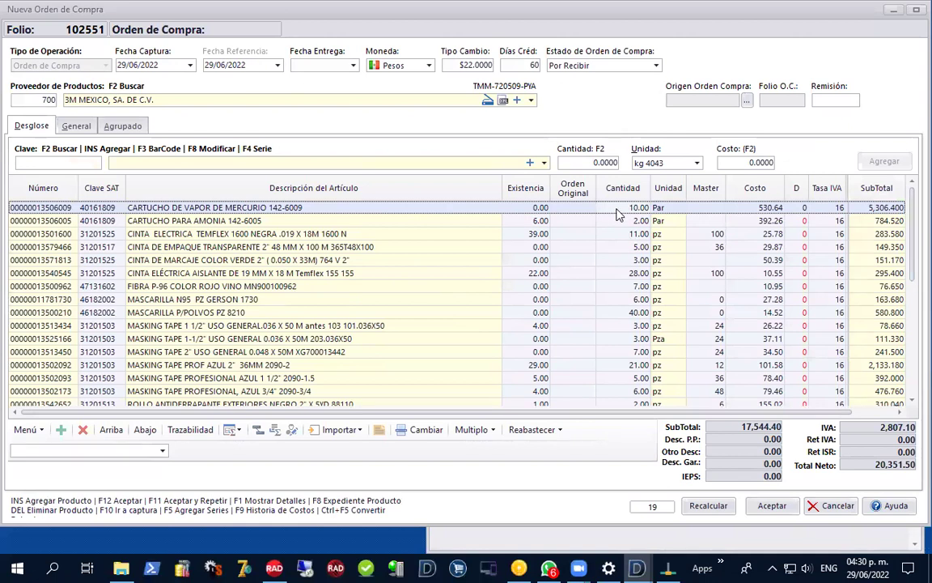
{"action": "scroll", "coordinate": [586, 299], "scroll_direction": "down", "scroll_amount": 6}
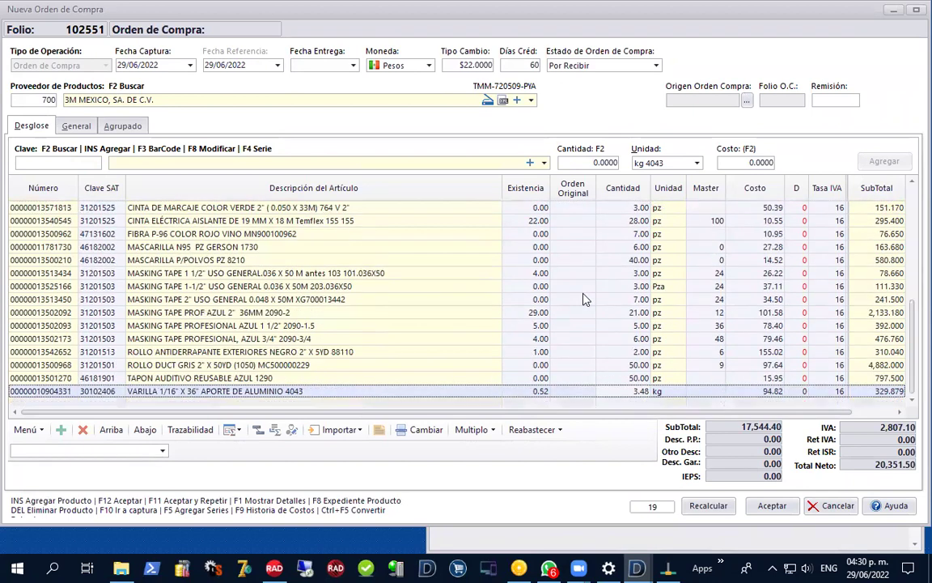
{"action": "scroll", "coordinate": [586, 299], "scroll_direction": "up", "scroll_amount": 6}
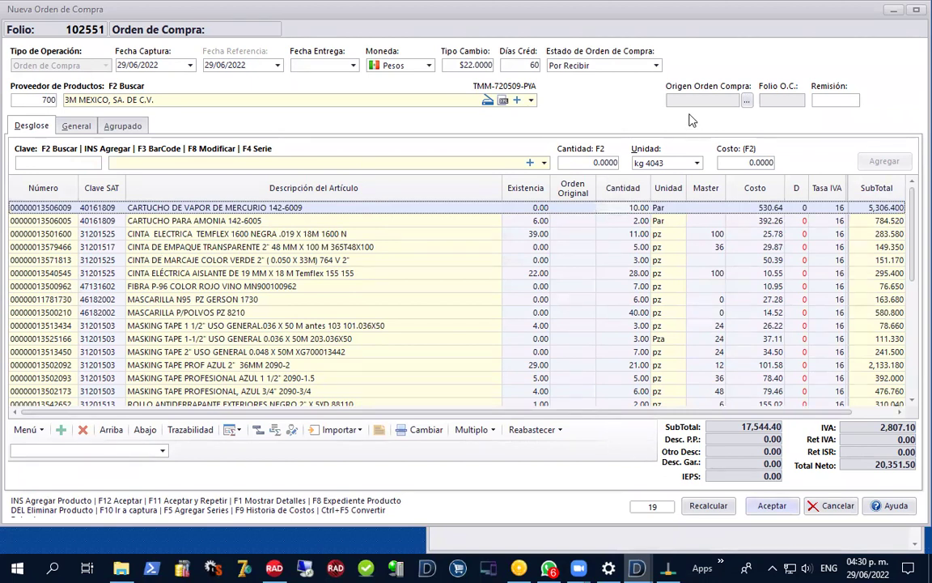
Set the purchase order's status to Cancelado and save the order.
{"action": "left_click", "coordinate": [592, 64]}
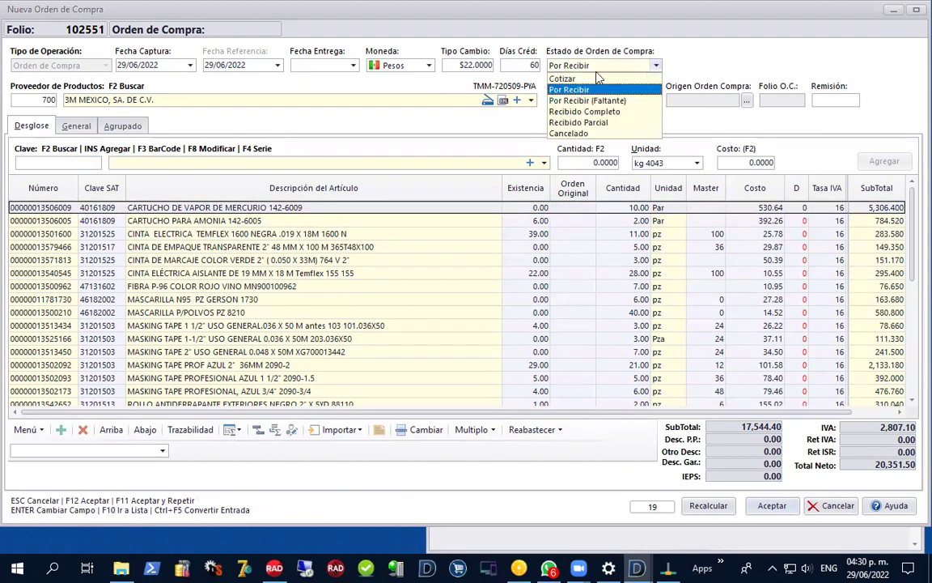
{"action": "left_click", "coordinate": [588, 133]}
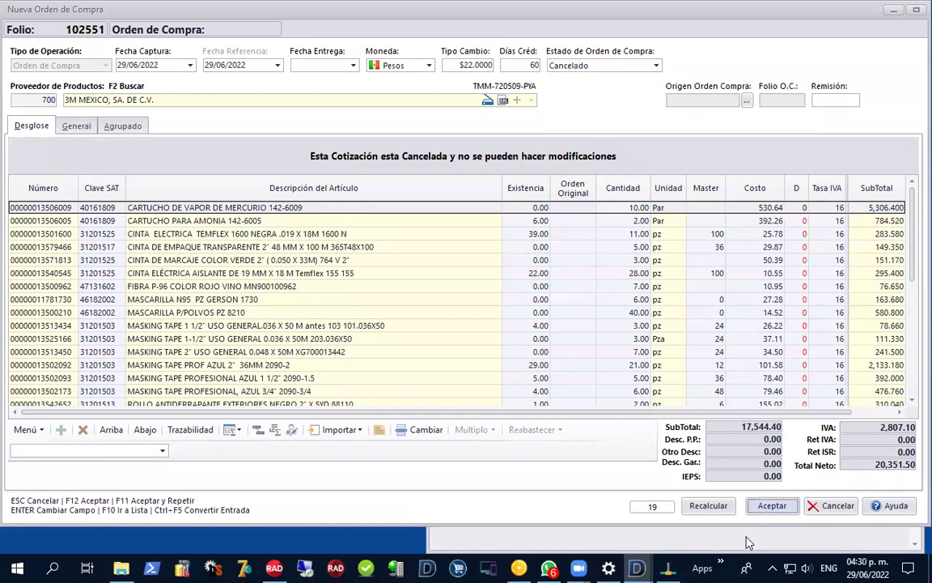
{"action": "left_click", "coordinate": [772, 505]}
{"action": "left_click", "coordinate": [480, 339]}
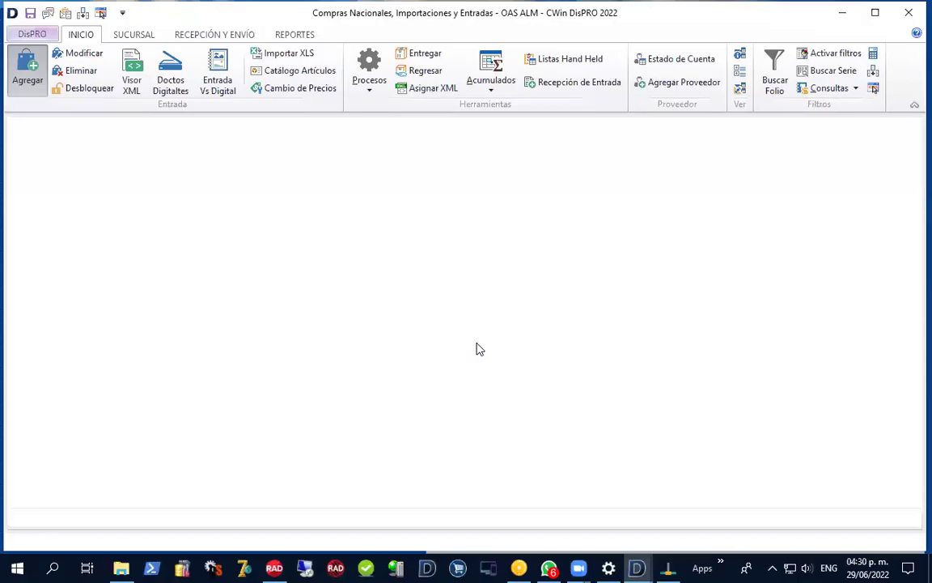
Switch the purchases list to purchase orders, open the order dated 18/06/2022 and close it without changes.
{"action": "left_click", "coordinate": [262, 235]}
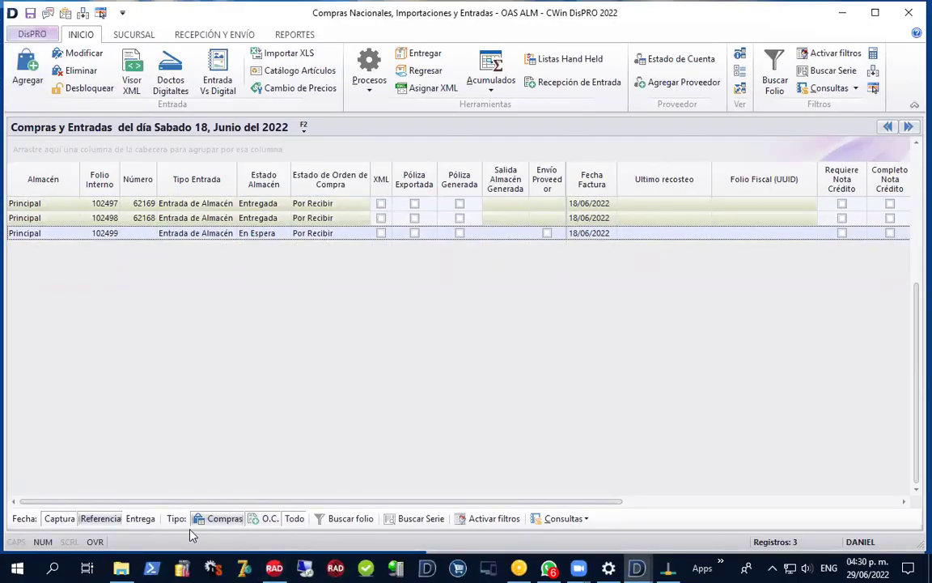
{"action": "left_click", "coordinate": [269, 521]}
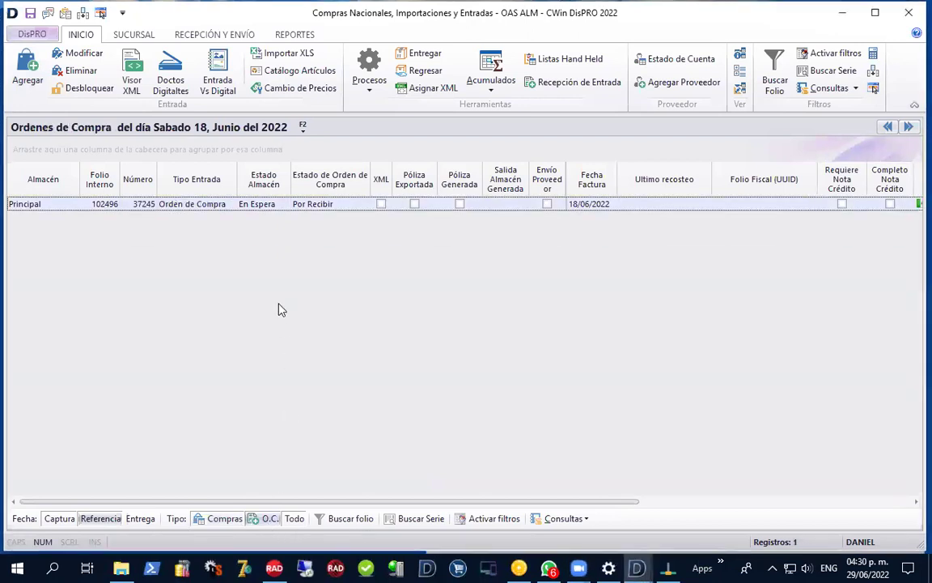
{"action": "double_click", "coordinate": [257, 207]}
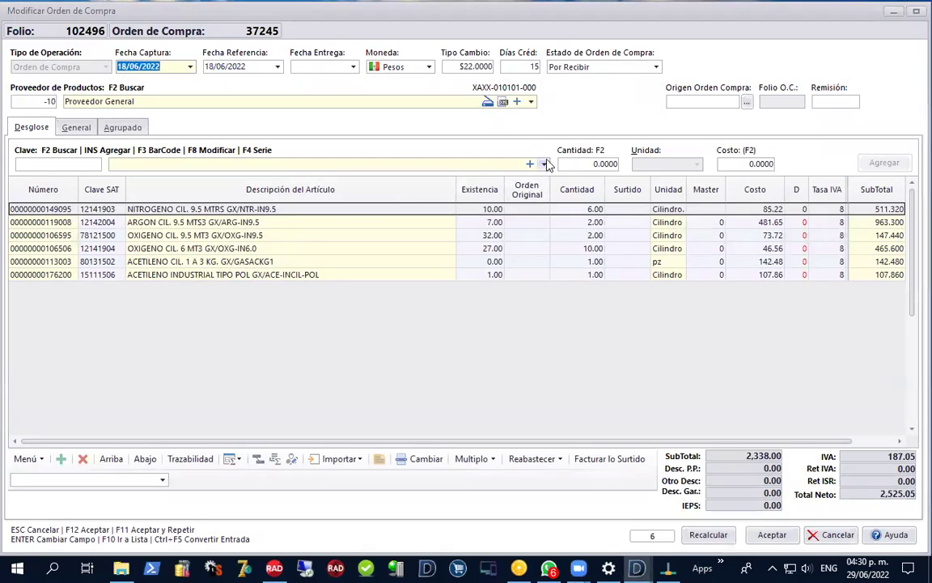
{"action": "key", "text": "Escape"}
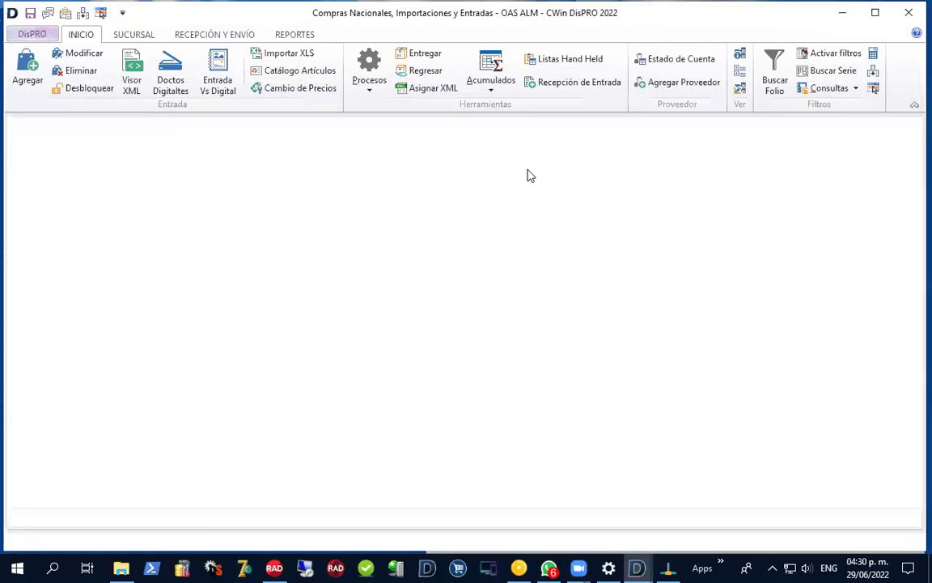
Filter the purchase orders to those of the day 29/06/2022.
{"action": "left_click", "coordinate": [172, 130]}
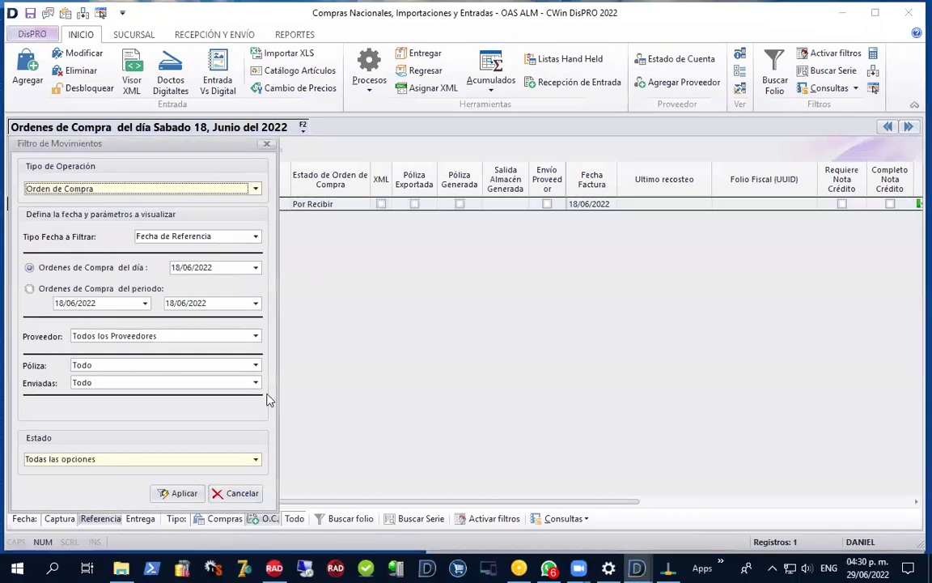
{"action": "left_click", "coordinate": [255, 268]}
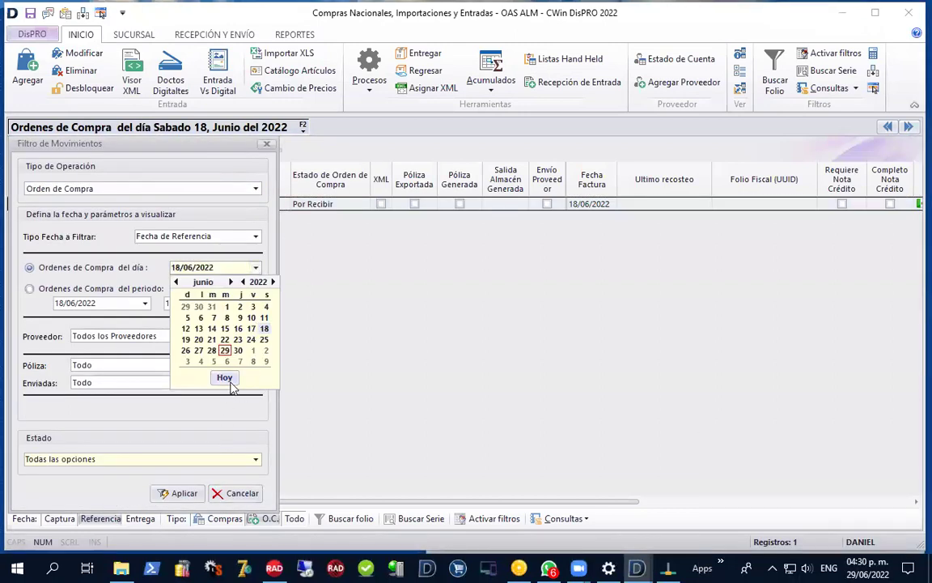
{"action": "left_click", "coordinate": [192, 494]}
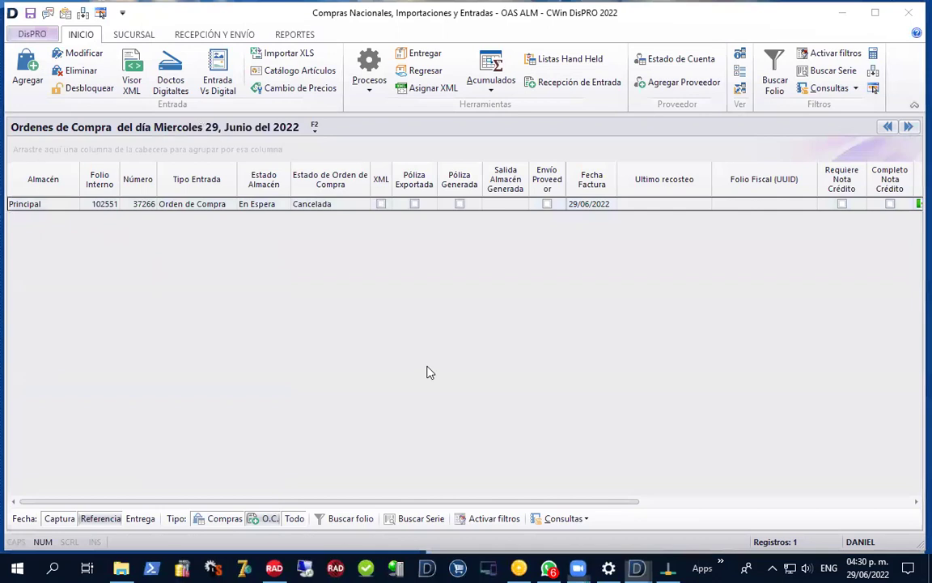
Open the cancelled purchase order to review its contents and close it without changes.
{"action": "left_click", "coordinate": [323, 210]}
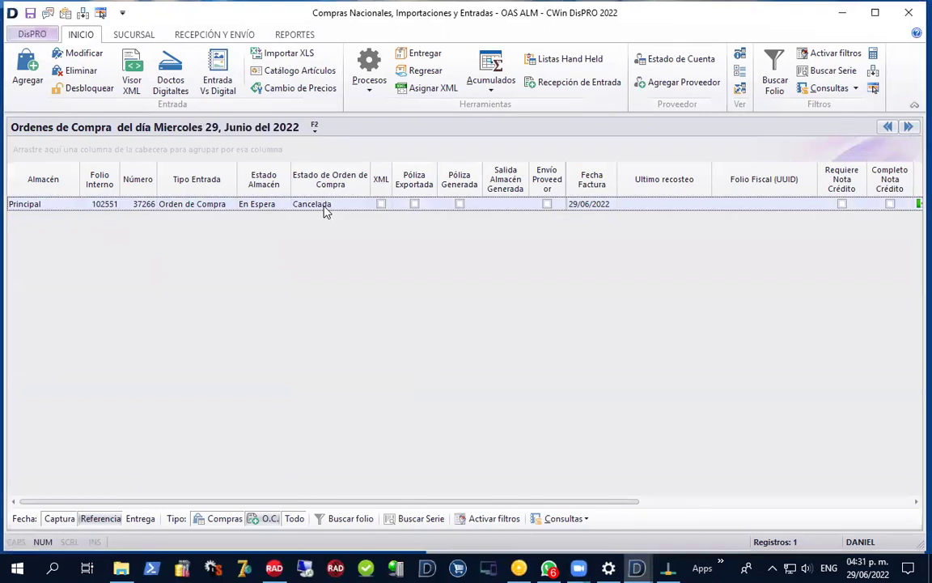
{"action": "double_click", "coordinate": [324, 212]}
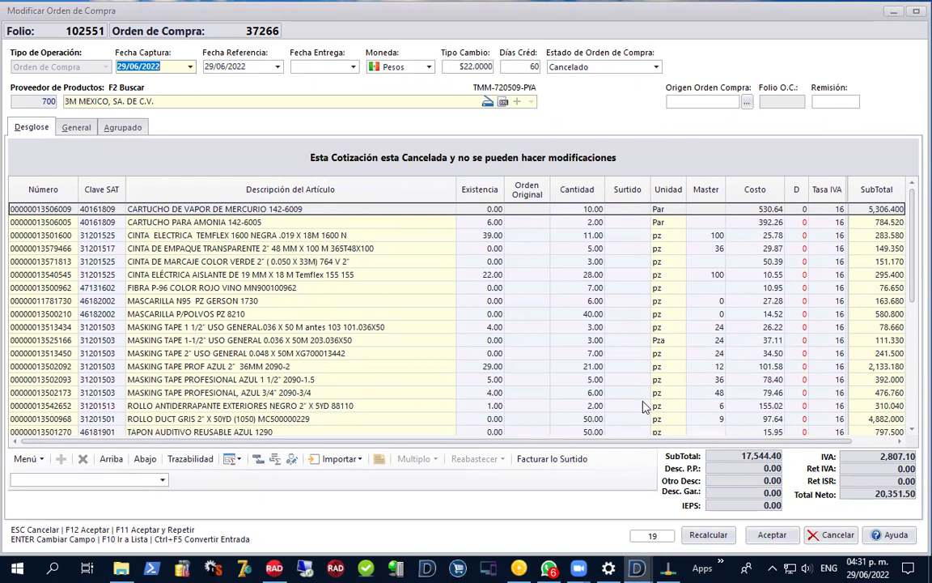
{"action": "key", "text": "Escape"}
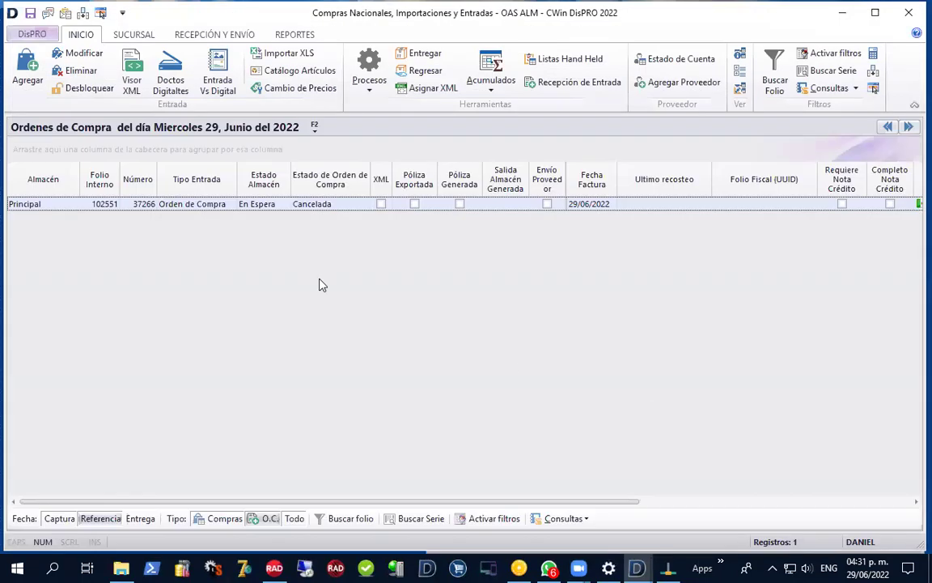
Create a new purchase order for the supplier 3M MEXICO, SA. DE C.V.
{"action": "left_click", "coordinate": [28, 80]}
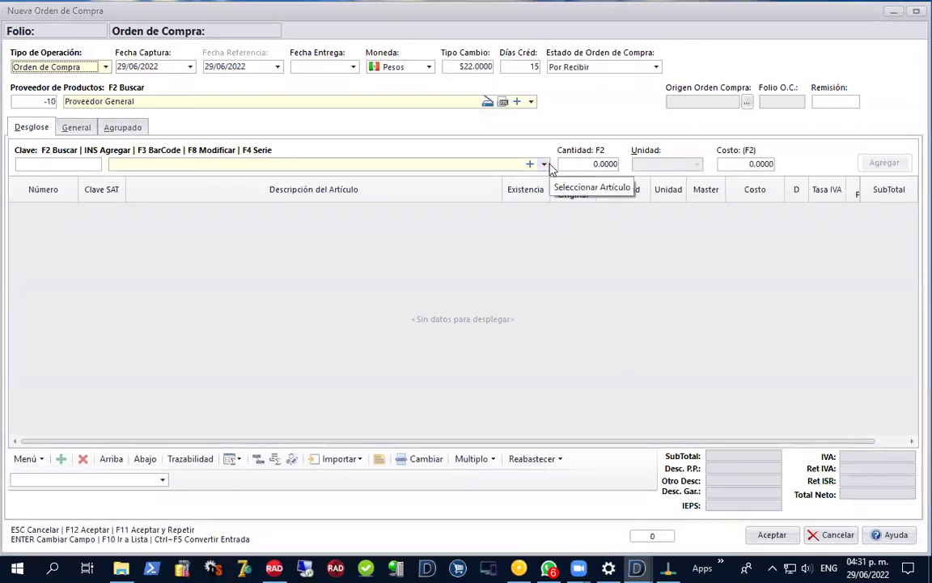
{"action": "left_click", "coordinate": [531, 101]}
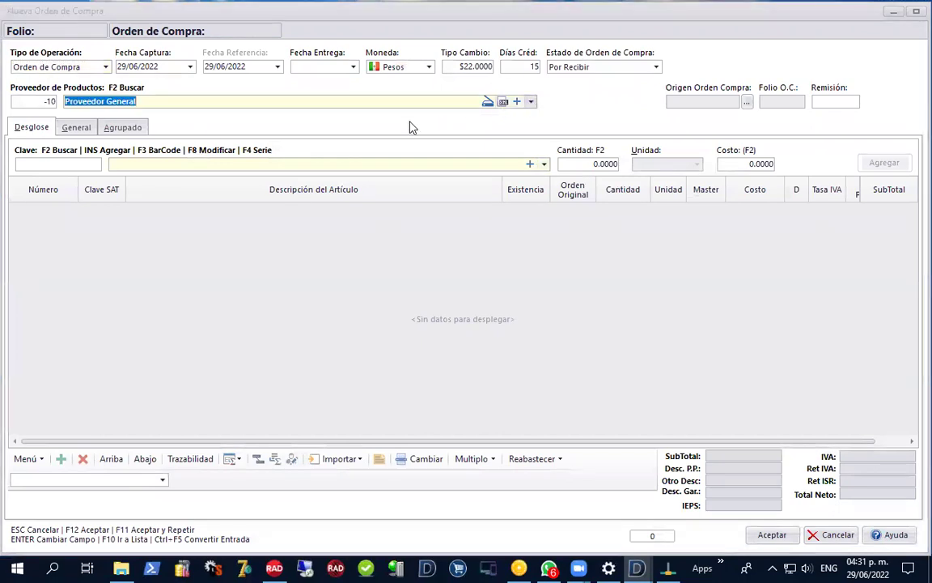
{"action": "double_click", "coordinate": [271, 108]}
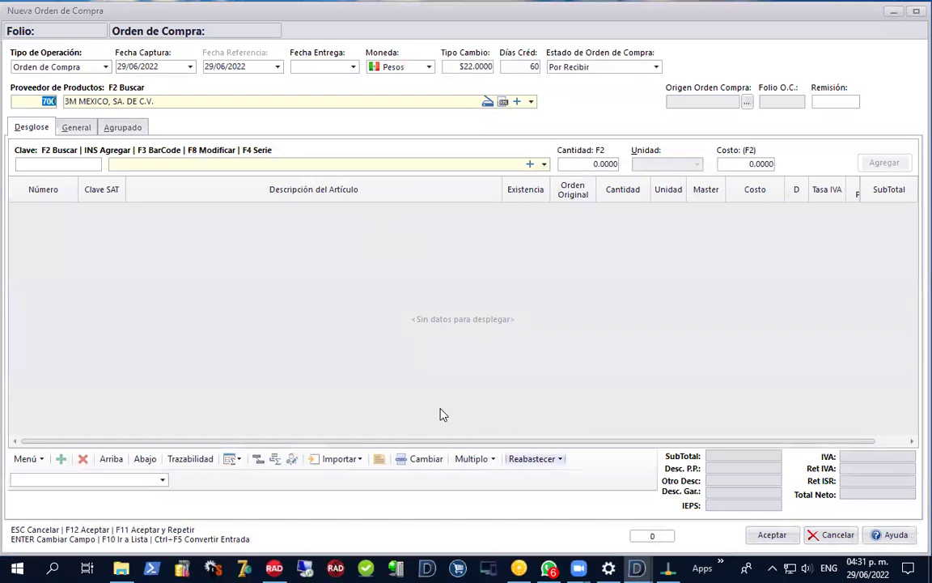
Restock the order by supplier with Máximo (Optimo), using the remote database as source, and accept recalculating the order.
{"action": "key", "text": "space"}
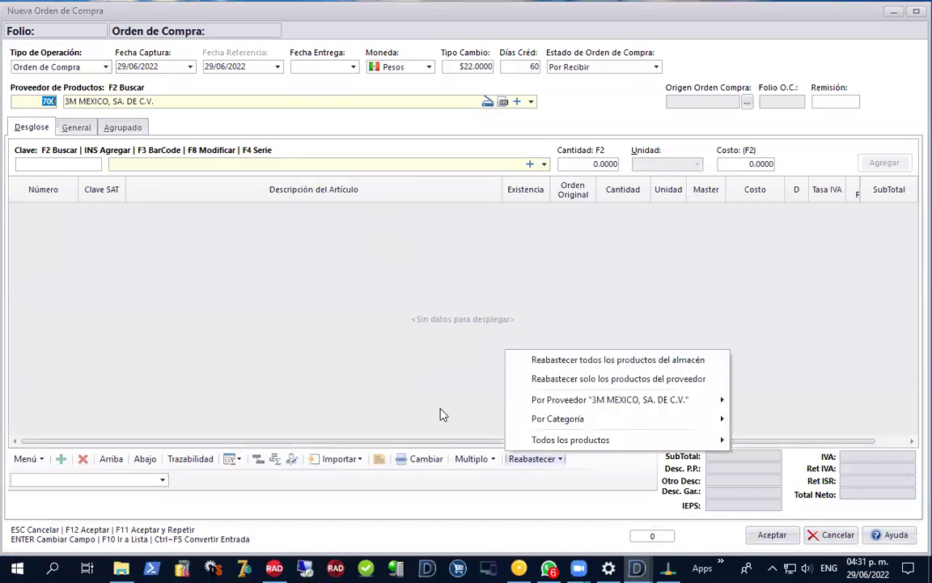
{"action": "mouse_move", "coordinate": [583, 401]}
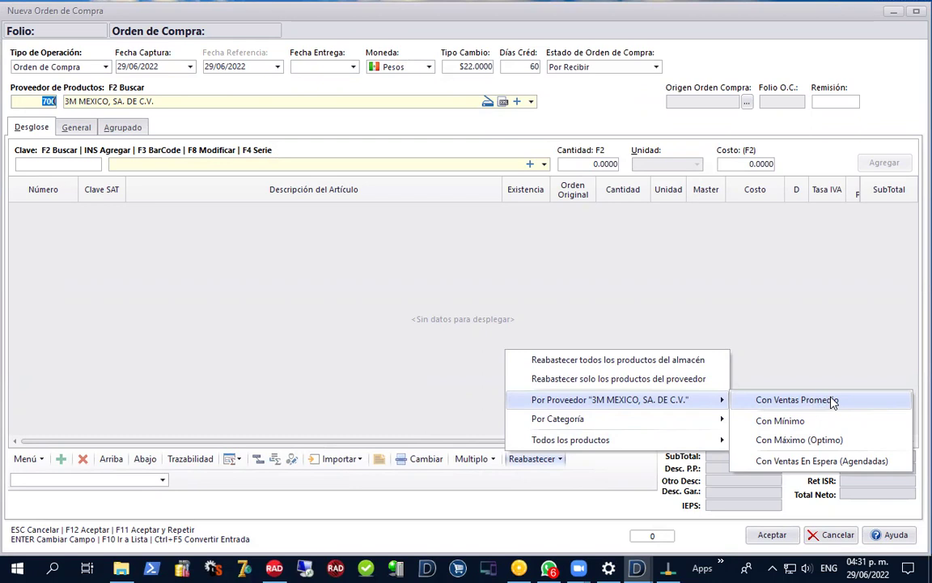
{"action": "left_click", "coordinate": [838, 441]}
{"action": "left_click", "coordinate": [330, 191]}
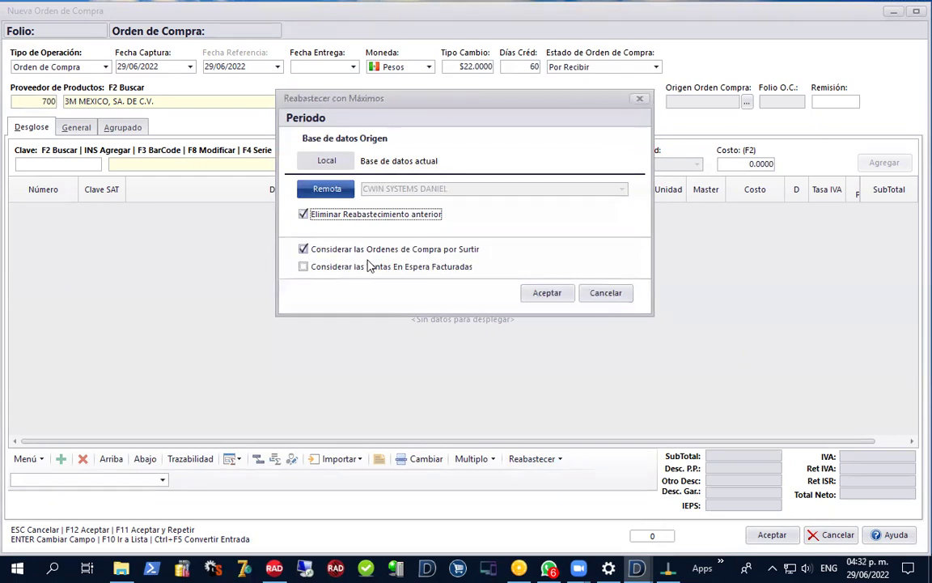
{"action": "left_click", "coordinate": [565, 296]}
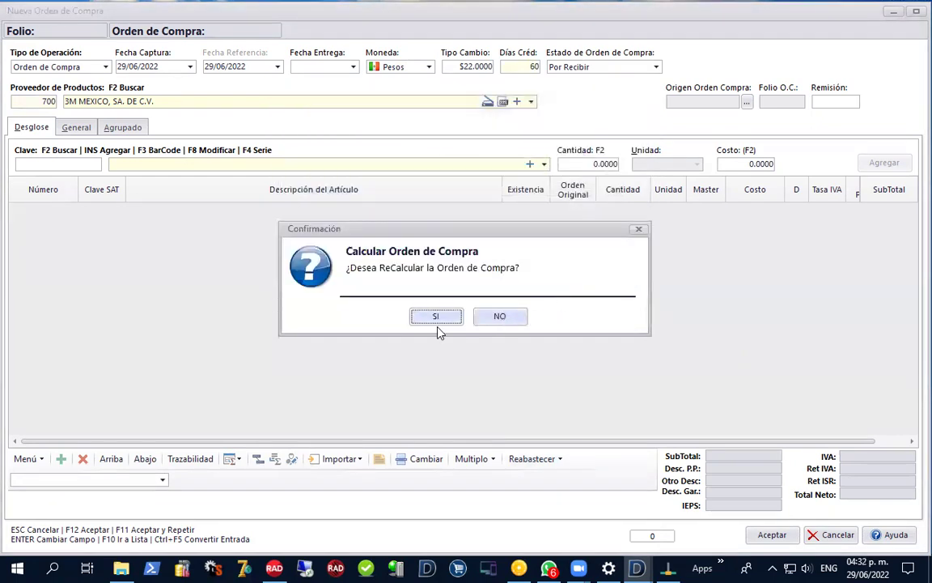
{"action": "left_click", "coordinate": [436, 320]}
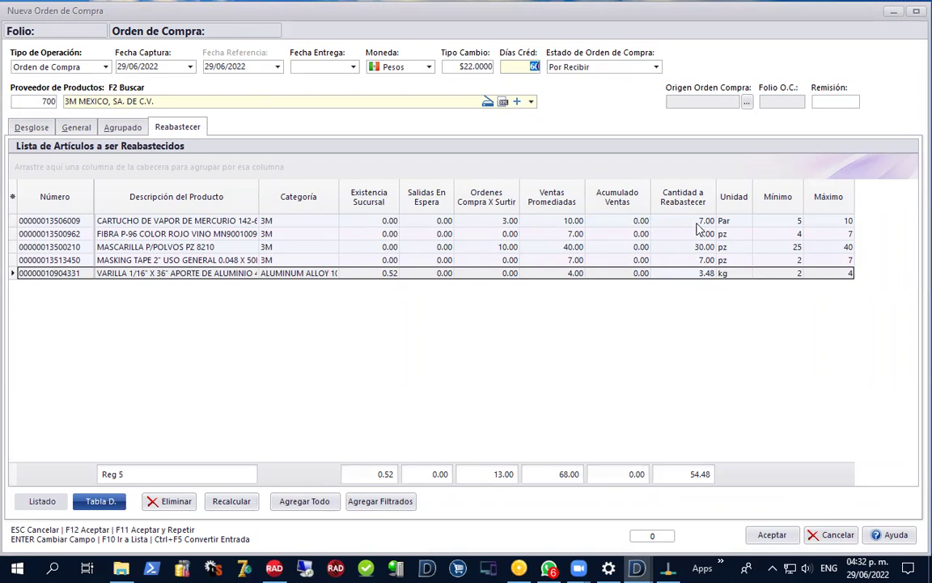
Review the restock list's pending orders and set the quantity to restock for VARILLA 1/16" X 36" APORTE DE ALUMINIO to 4.
{"action": "left_click", "coordinate": [640, 220]}
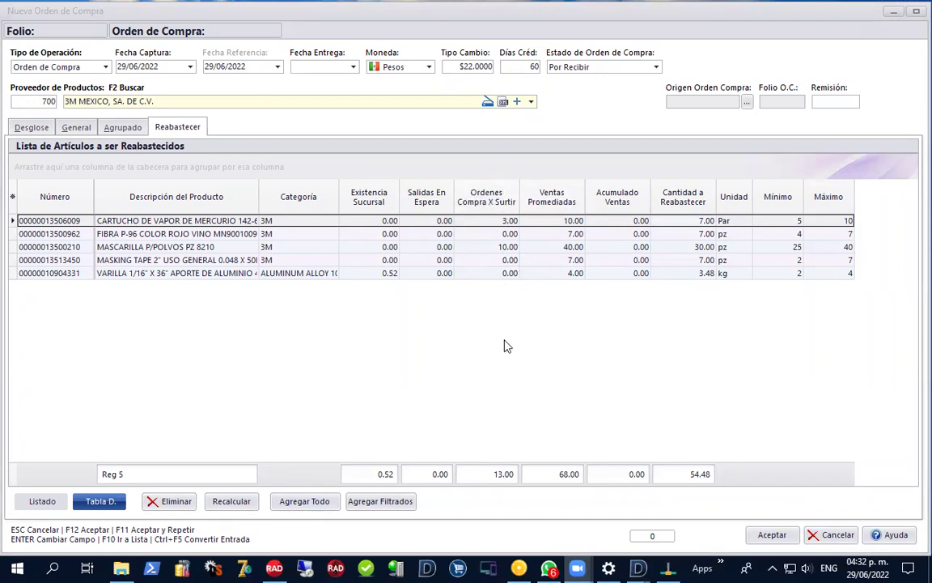
{"action": "left_click", "coordinate": [504, 235]}
{"action": "left_click", "coordinate": [497, 249]}
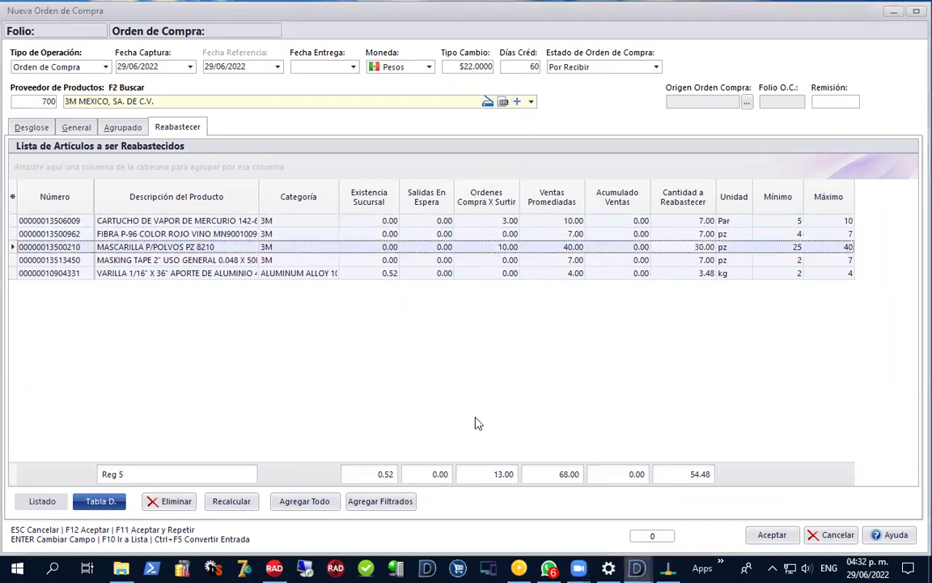
{"action": "left_click", "coordinate": [485, 273]}
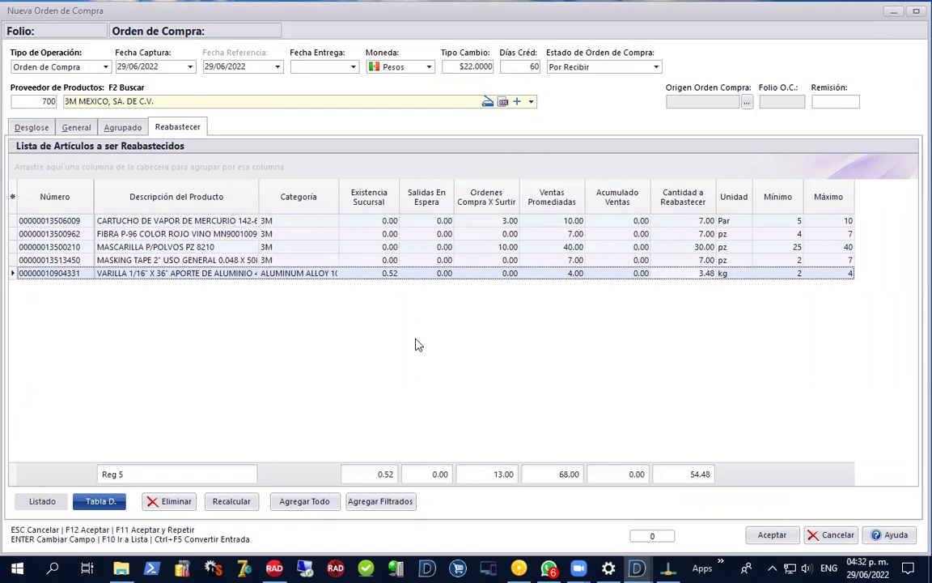
{"action": "left_click", "coordinate": [704, 275]}
{"action": "type", "text": "4"}
{"action": "key", "text": "Return"}
Remove MASCARILLA P/POLVOS PZ 8210 from the restock list.
{"action": "left_click", "coordinate": [687, 247]}
{"action": "key", "text": "Return"}
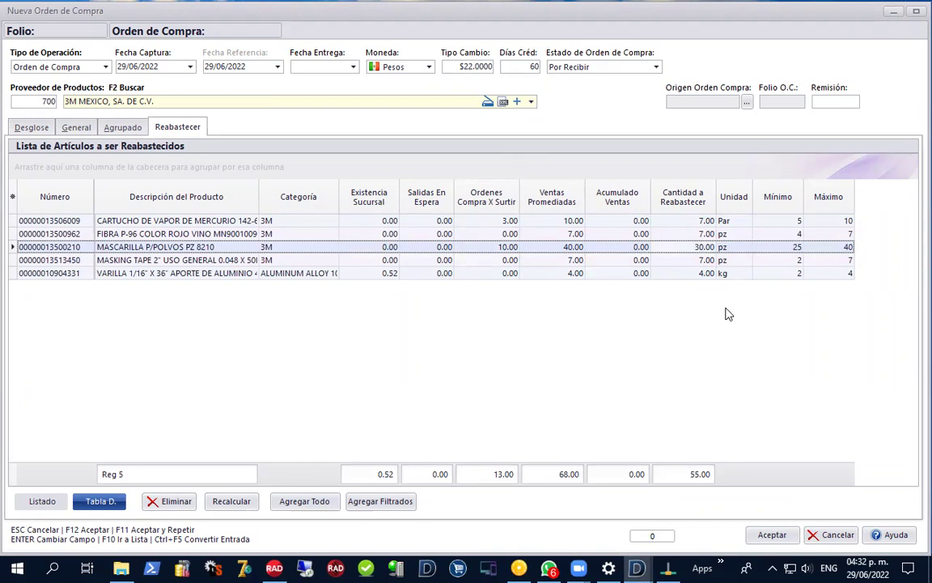
{"action": "left_click", "coordinate": [149, 501]}
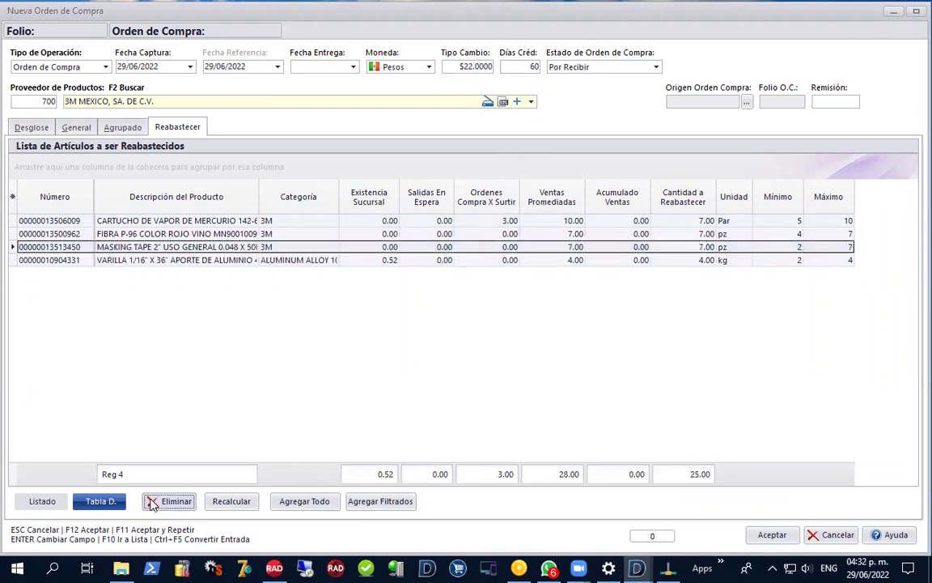
Add all remaining restock items to the purchase order, save it and select it in the orders list.
{"action": "left_click", "coordinate": [481, 234]}
{"action": "left_click", "coordinate": [318, 502]}
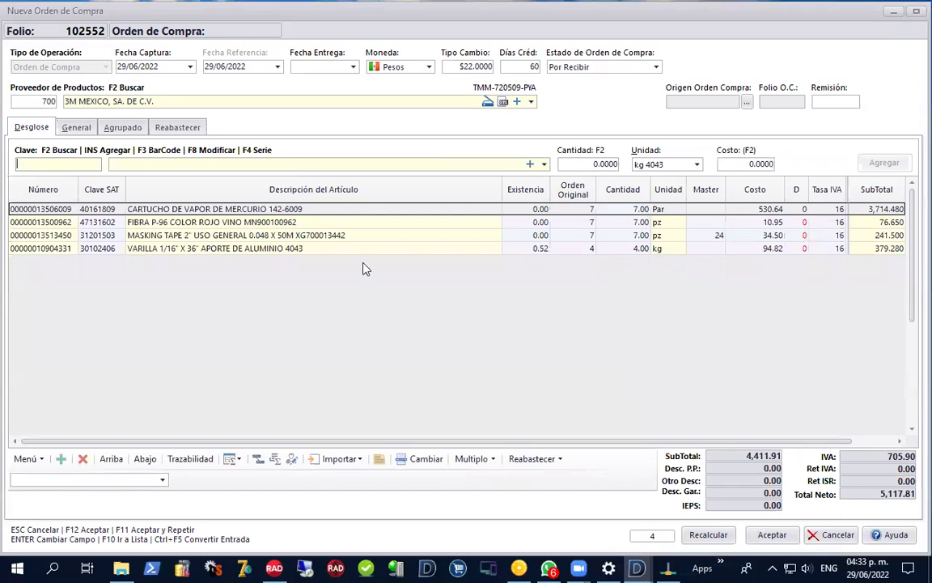
{"action": "left_click", "coordinate": [771, 535]}
{"action": "left_click", "coordinate": [487, 336]}
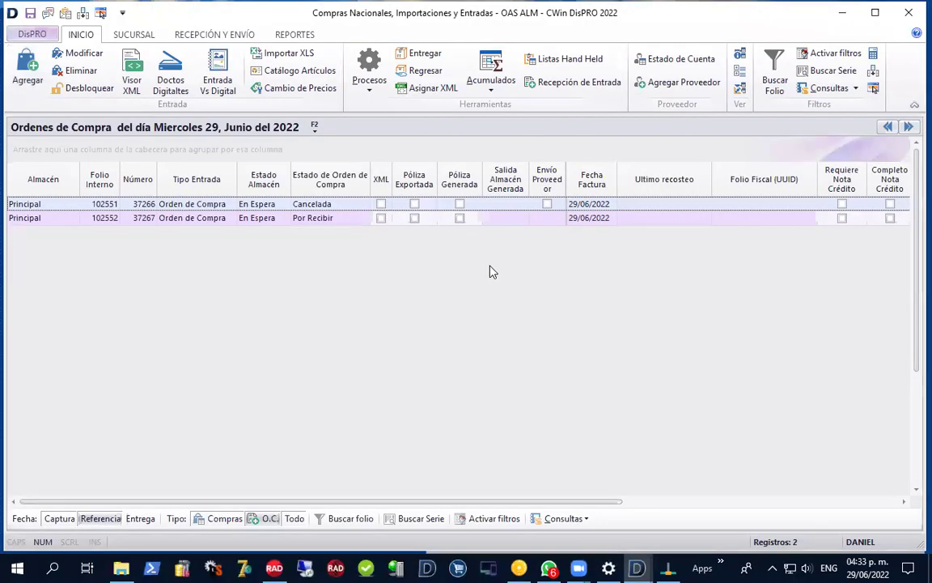
{"action": "left_click", "coordinate": [354, 217]}
{"action": "key", "text": "Up"}
{"action": "key", "text": "Down"}
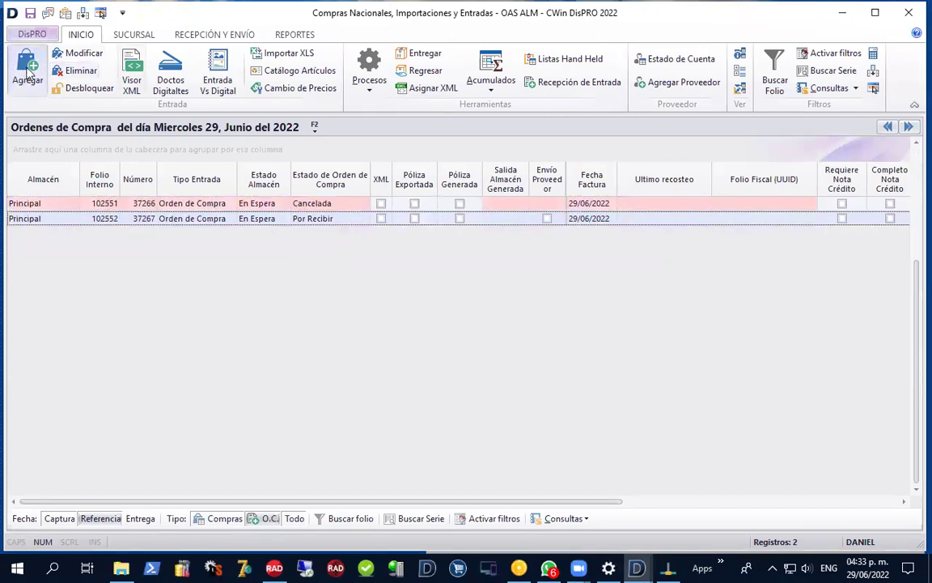
Start another purchase order and choose 3M MEXICO, SA. DE C.V. from the supplier catalog.
{"action": "key", "text": "Insert"}
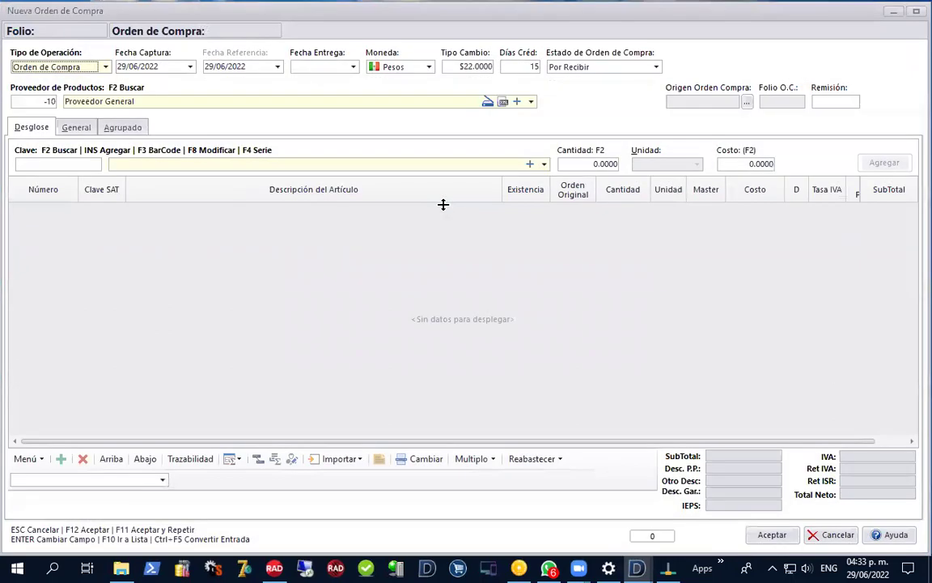
{"action": "left_click", "coordinate": [545, 460]}
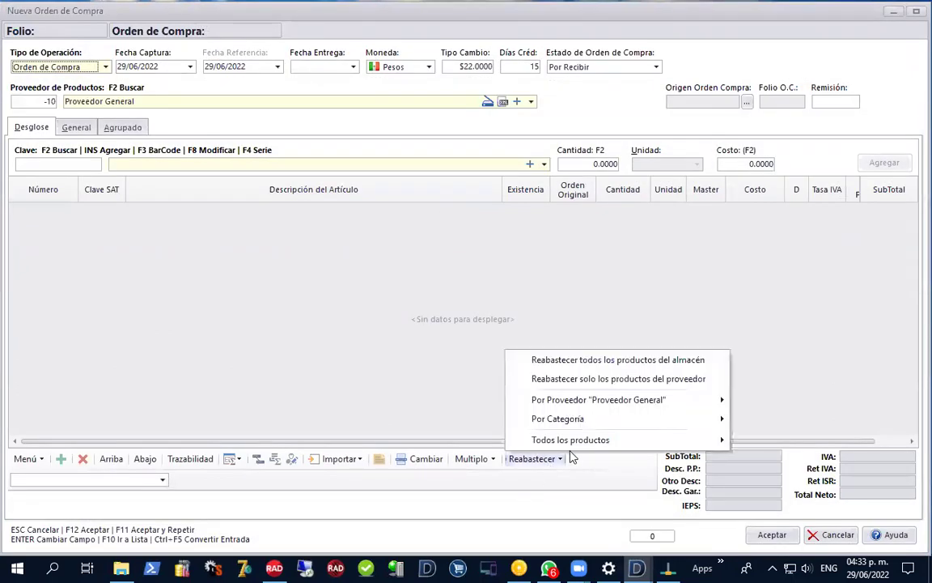
{"action": "left_click", "coordinate": [503, 101]}
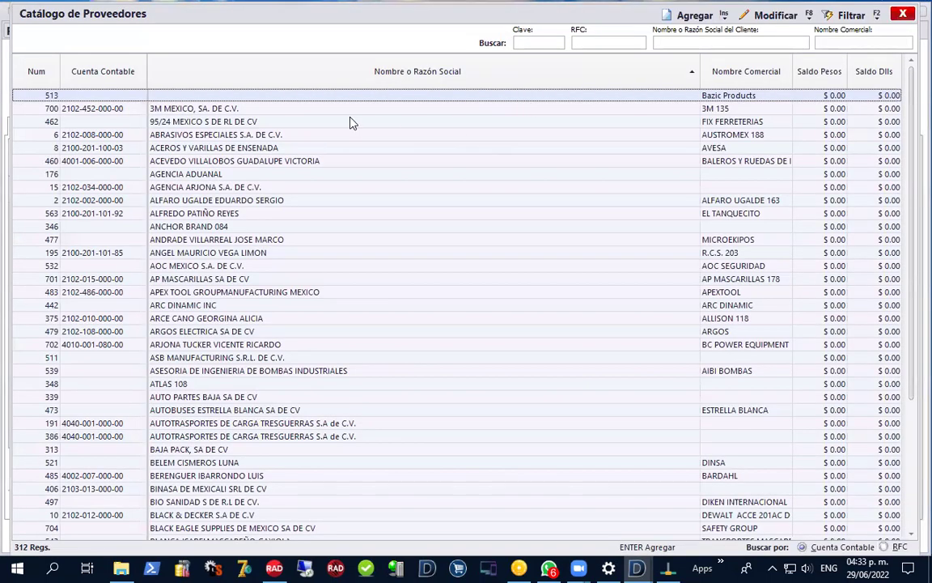
{"action": "double_click", "coordinate": [287, 108]}
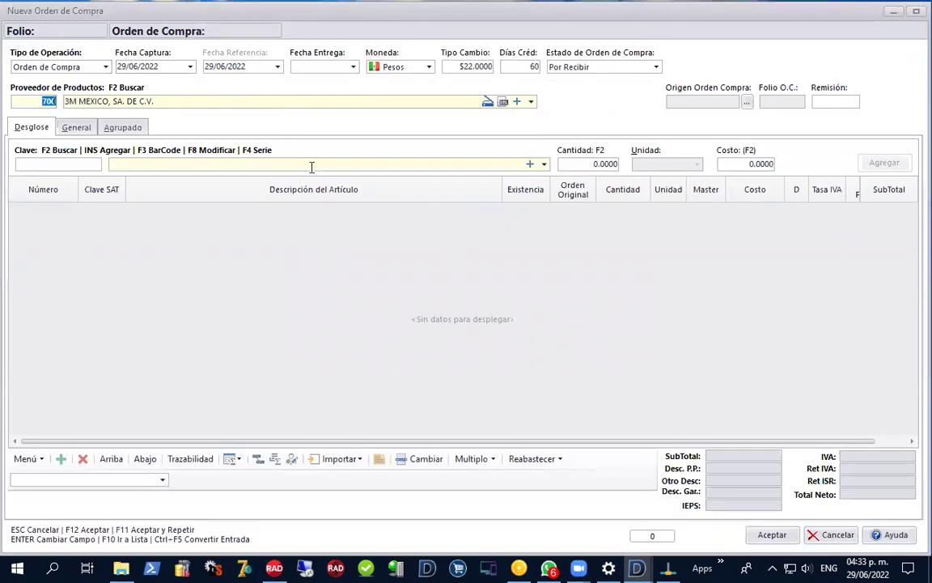
Generate the list of products to restock with the option Reabastecer solo los productos del proveedor, accepting the confirmation.
{"action": "left_click", "coordinate": [558, 464]}
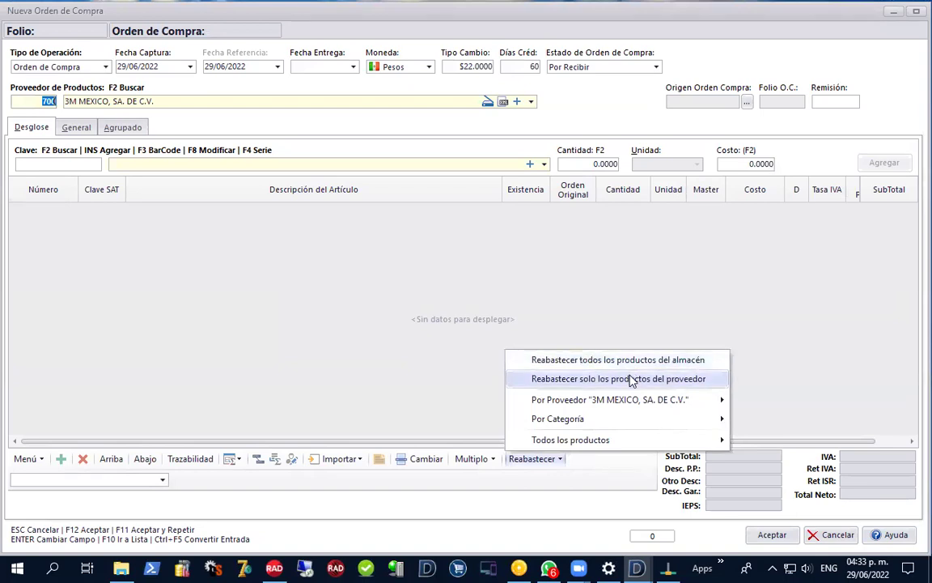
{"action": "left_click", "coordinate": [588, 388]}
{"action": "left_click", "coordinate": [437, 323]}
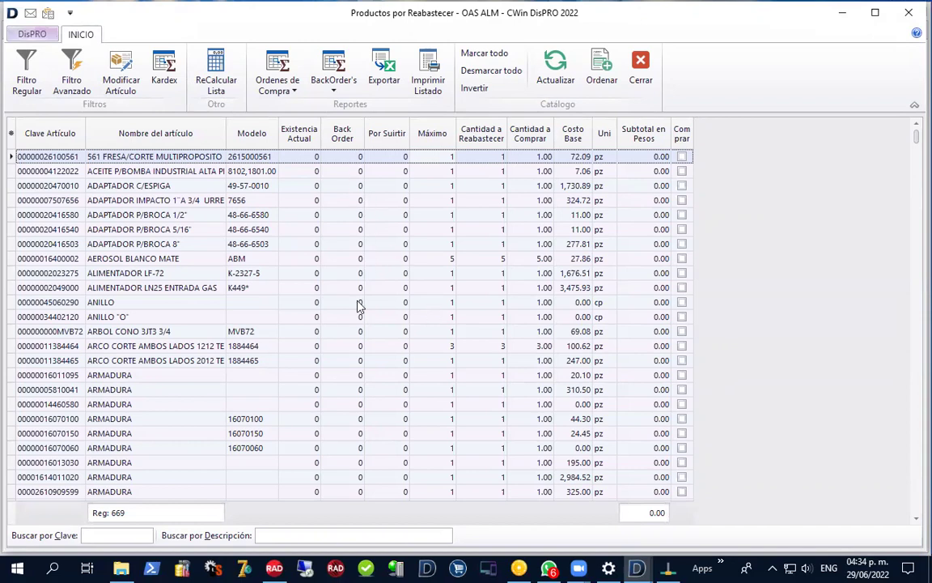
Examine the existing stock, back orders, pending supply, maximums and restock quantities throughout the list of products to restock.
{"action": "left_click", "coordinate": [350, 275]}
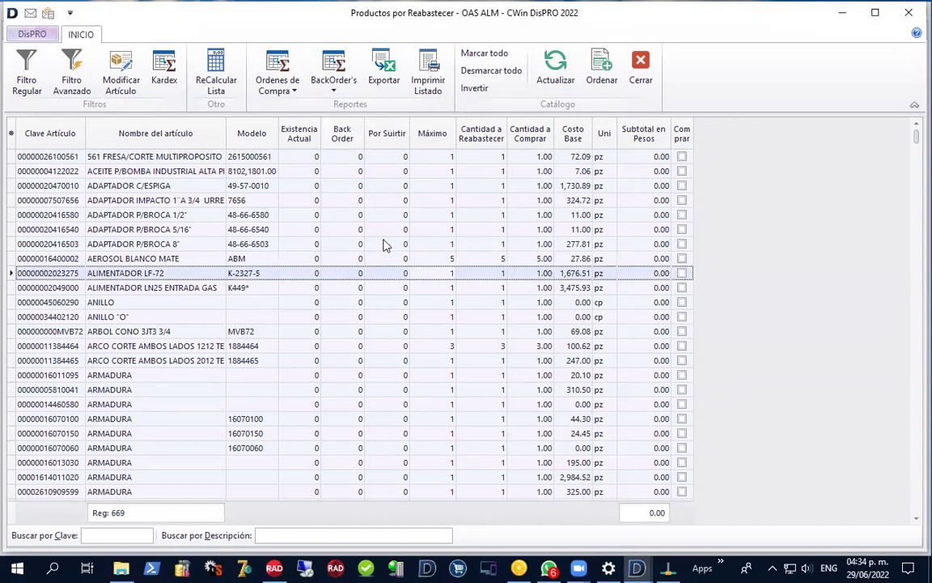
{"action": "left_click", "coordinate": [381, 316]}
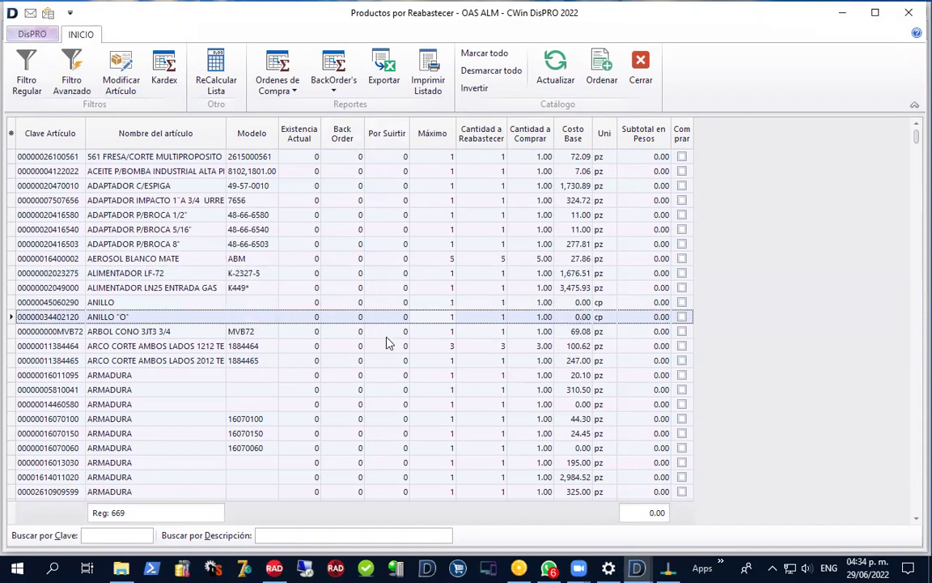
{"action": "key", "text": "Down"}
{"action": "key", "text": "Down"}
{"action": "key", "text": "Down"}
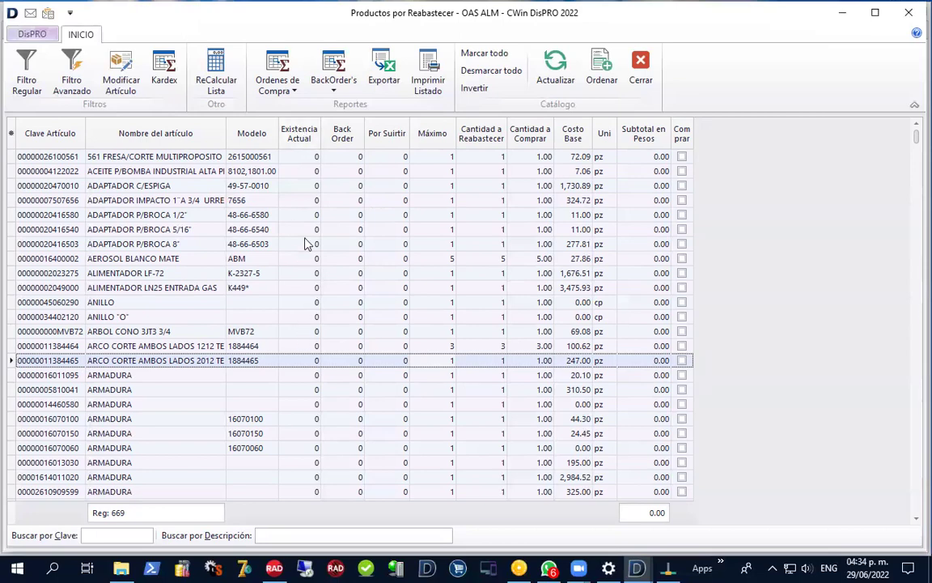
{"action": "left_click", "coordinate": [305, 330]}
{"action": "left_click", "coordinate": [306, 203]}
{"action": "scroll", "coordinate": [299, 243], "scroll_direction": "down", "scroll_amount": 20}
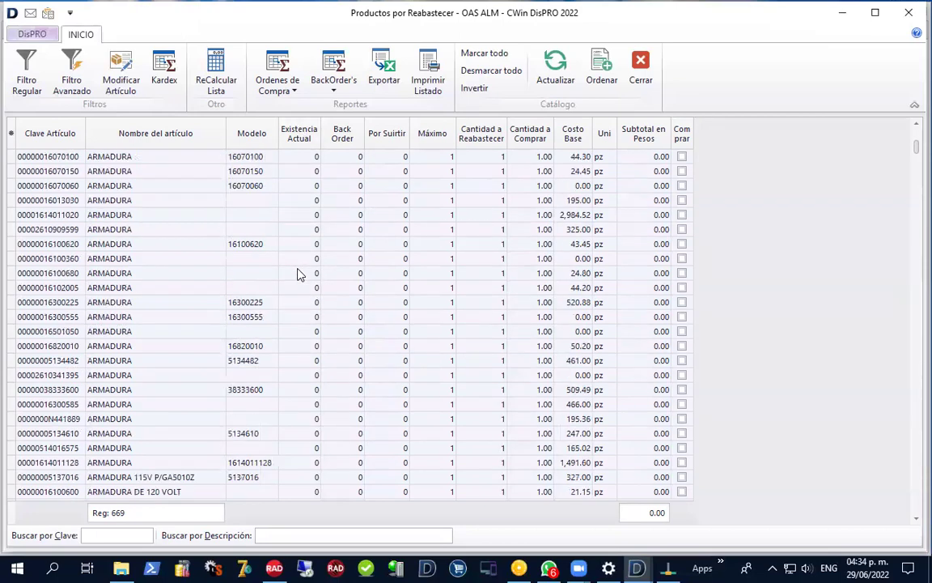
{"action": "scroll", "coordinate": [300, 231], "scroll_direction": "down", "scroll_amount": 20}
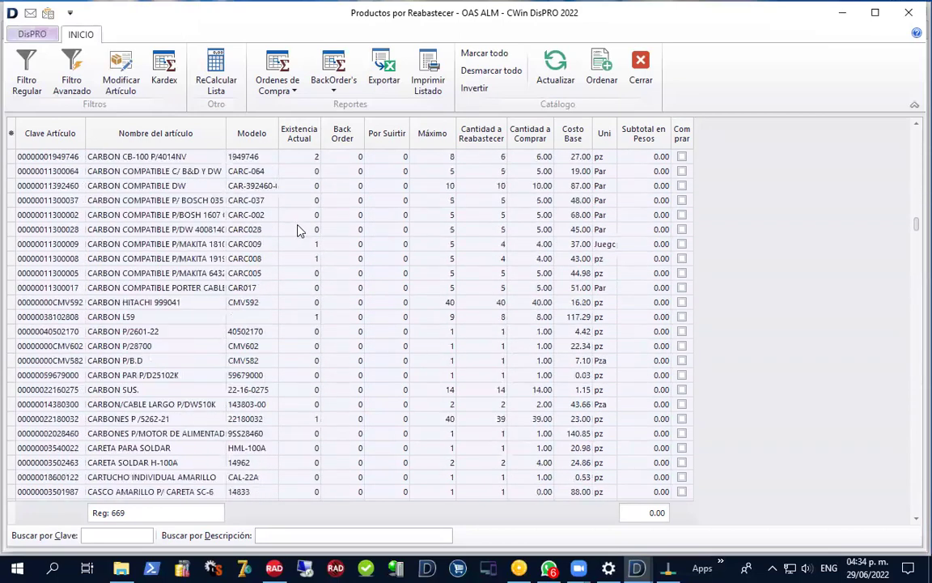
{"action": "scroll", "coordinate": [315, 220], "scroll_direction": "down", "scroll_amount": 20}
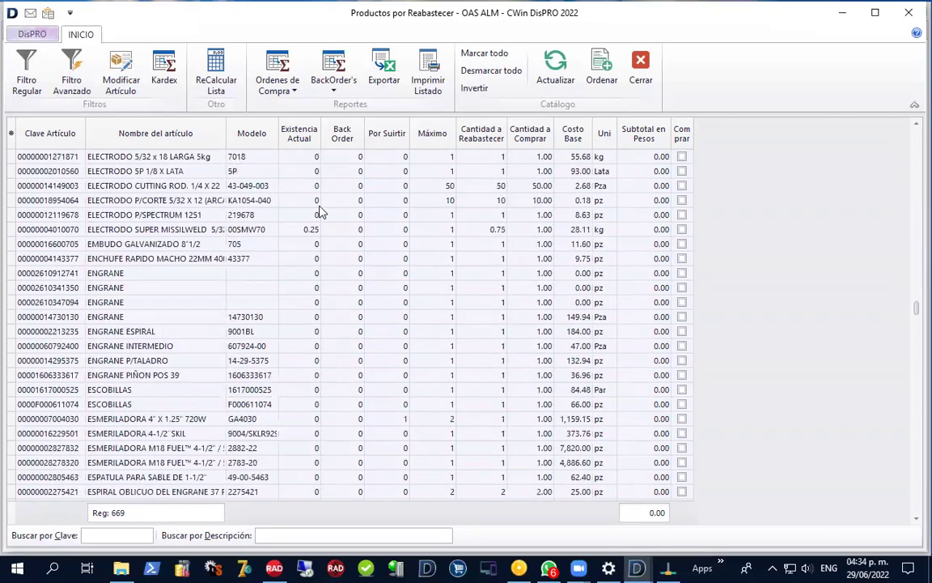
{"action": "scroll", "coordinate": [338, 206], "scroll_direction": "down", "scroll_amount": 20}
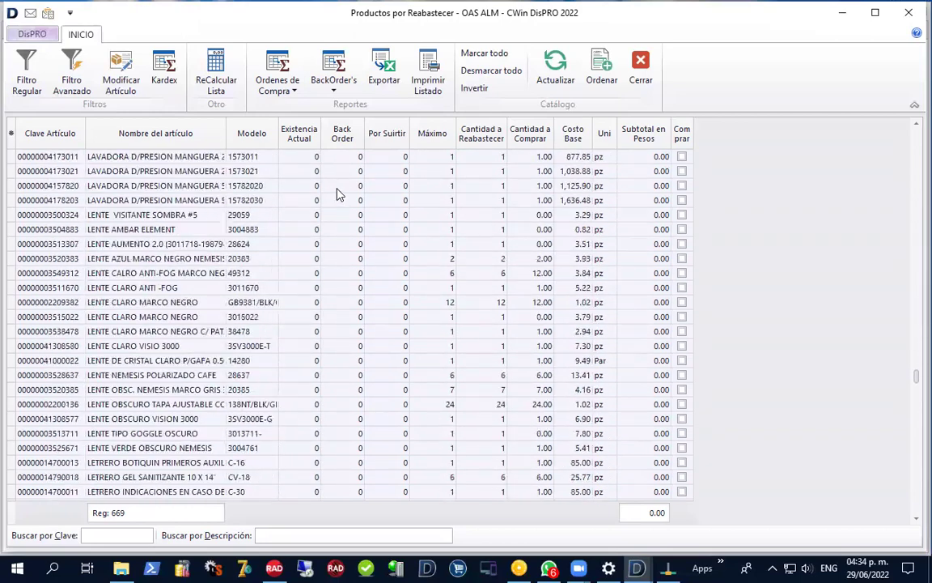
{"action": "scroll", "coordinate": [336, 202], "scroll_direction": "down", "scroll_amount": 20}
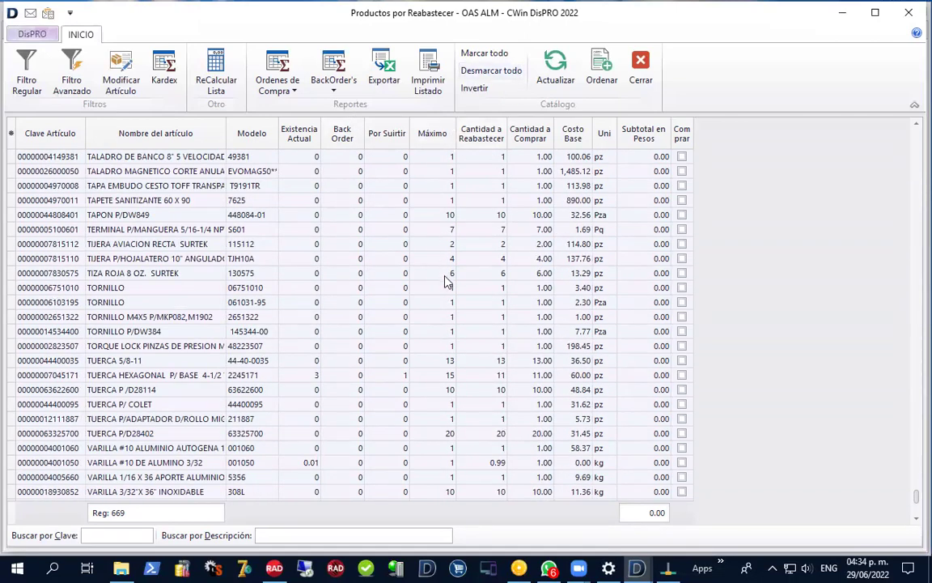
{"action": "scroll", "coordinate": [445, 275], "scroll_direction": "down", "scroll_amount": 5}
{"action": "scroll", "coordinate": [461, 287], "scroll_direction": "up", "scroll_amount": 6}
{"action": "scroll", "coordinate": [479, 302], "scroll_direction": "up", "scroll_amount": 15}
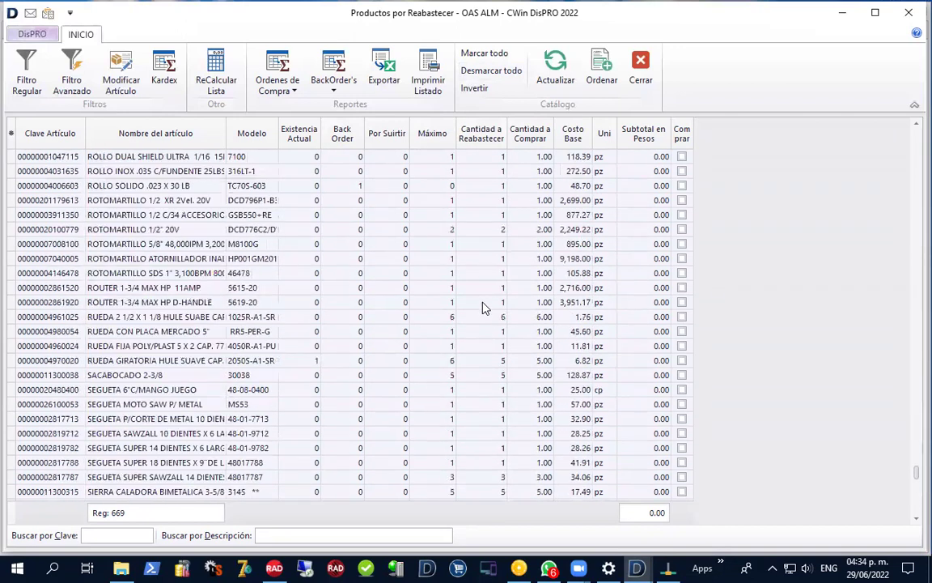
{"action": "left_click", "coordinate": [682, 156]}
{"action": "left_click", "coordinate": [682, 171]}
{"action": "left_click", "coordinate": [683, 217]}
{"action": "left_click", "coordinate": [682, 273]}
{"action": "left_click", "coordinate": [682, 317]}
{"action": "left_click", "coordinate": [682, 389]}
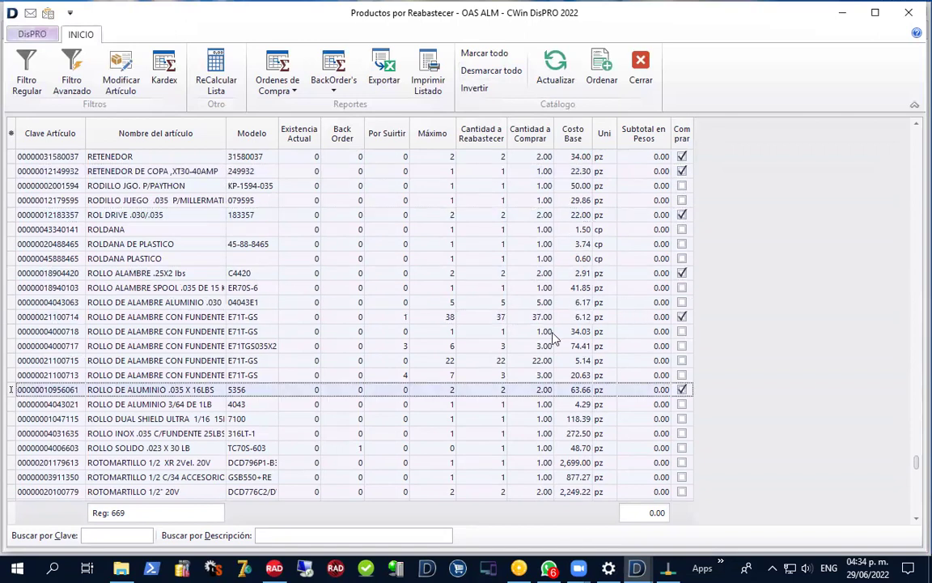
Set the quantity to buy for ROLLO ALAMBRE .25X2 lbs to 5.
{"action": "left_click", "coordinate": [518, 273]}
{"action": "type", "text": "5"}
{"action": "key", "text": "Return"}
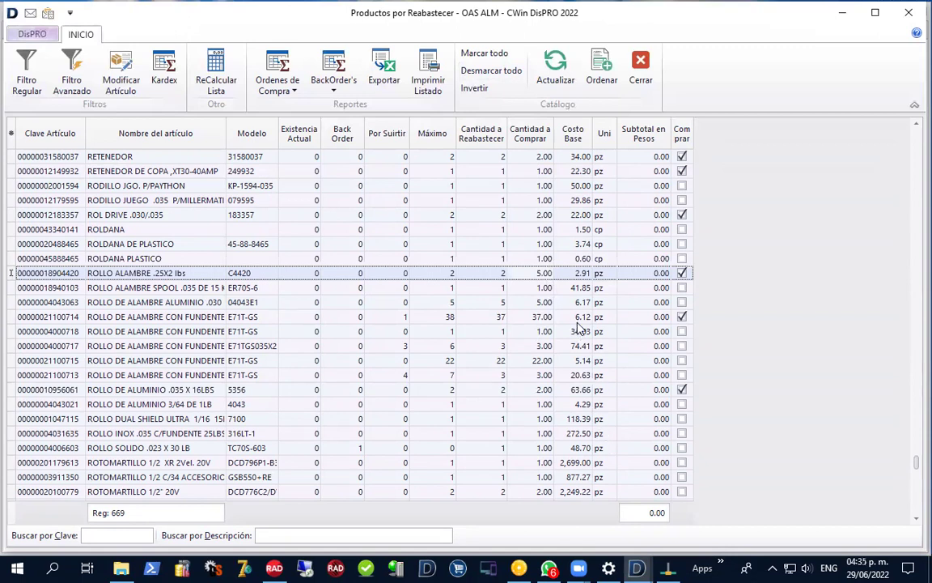
{"action": "scroll", "coordinate": [666, 422], "scroll_direction": "down", "scroll_amount": 9}
{"action": "scroll", "coordinate": [666, 421], "scroll_direction": "down", "scroll_amount": 2}
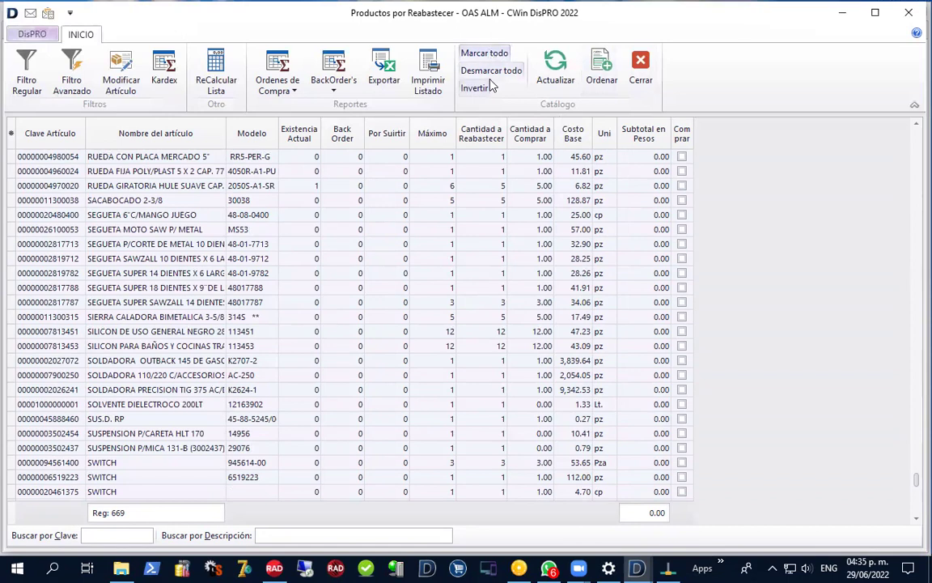
{"action": "scroll", "coordinate": [611, 317], "scroll_direction": "up", "scroll_amount": 5}
{"action": "scroll", "coordinate": [610, 317], "scroll_direction": "up", "scroll_amount": 15}
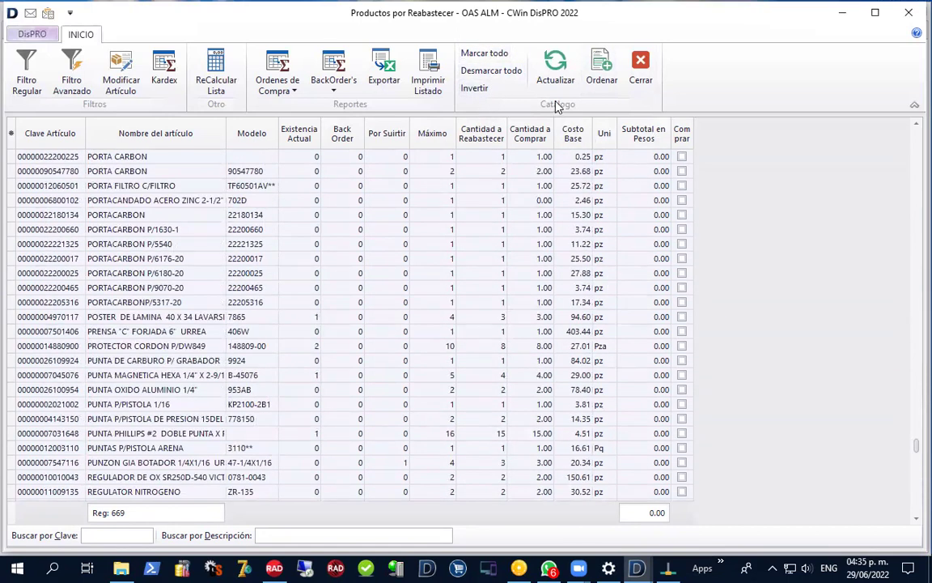
Transfer the products marked for purchase into the new 3M MEXICO purchase order and close the restocking list.
{"action": "left_click", "coordinate": [600, 89]}
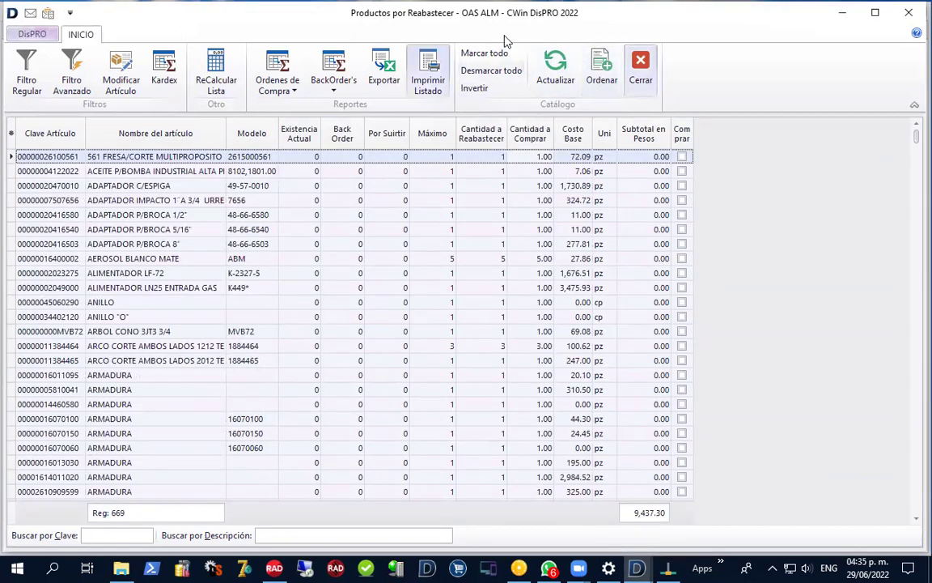
{"action": "left_click", "coordinate": [643, 73]}
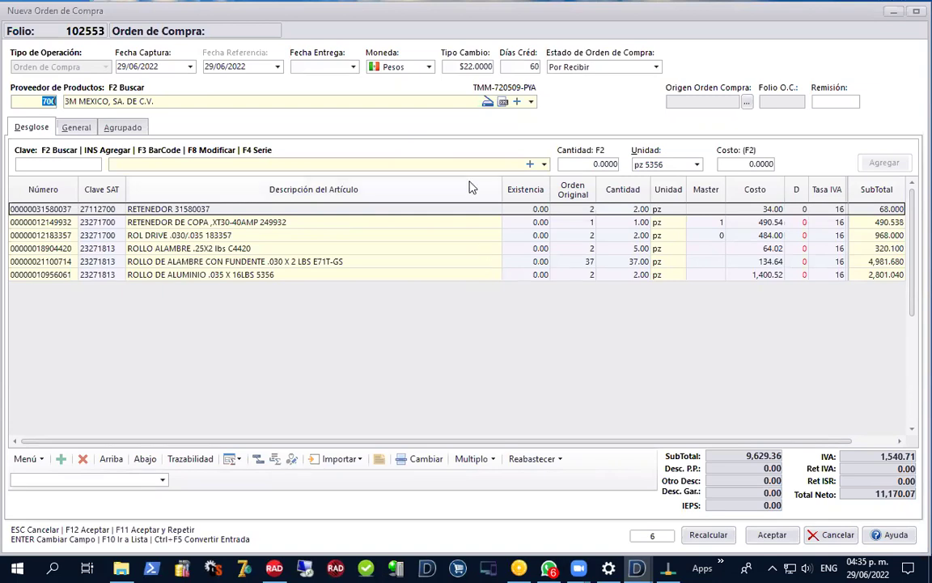
{"action": "left_click", "coordinate": [551, 467]}
{"action": "left_click", "coordinate": [595, 272]}
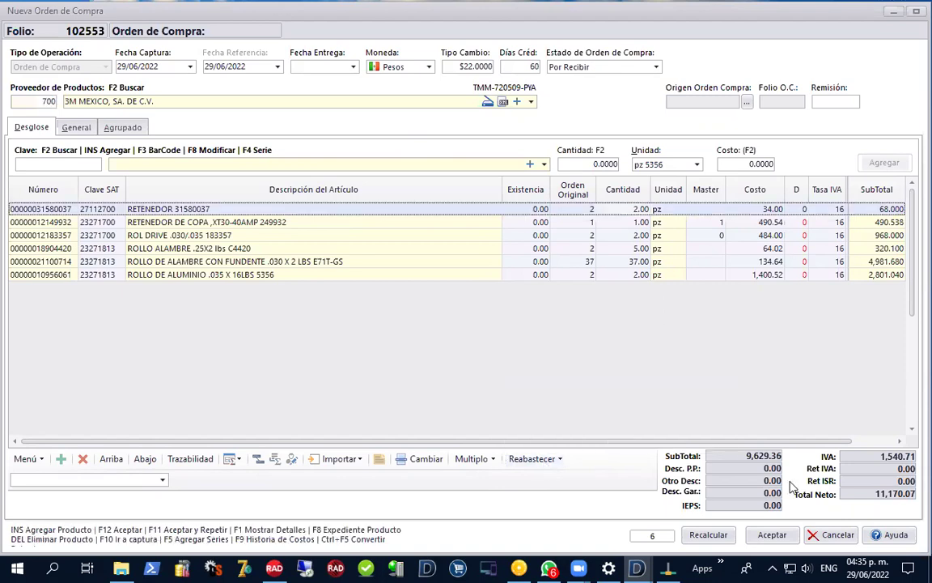
Accept the purchase order, leave it En Espera without printing, and close the purchases catalogue.
{"action": "left_click", "coordinate": [773, 535]}
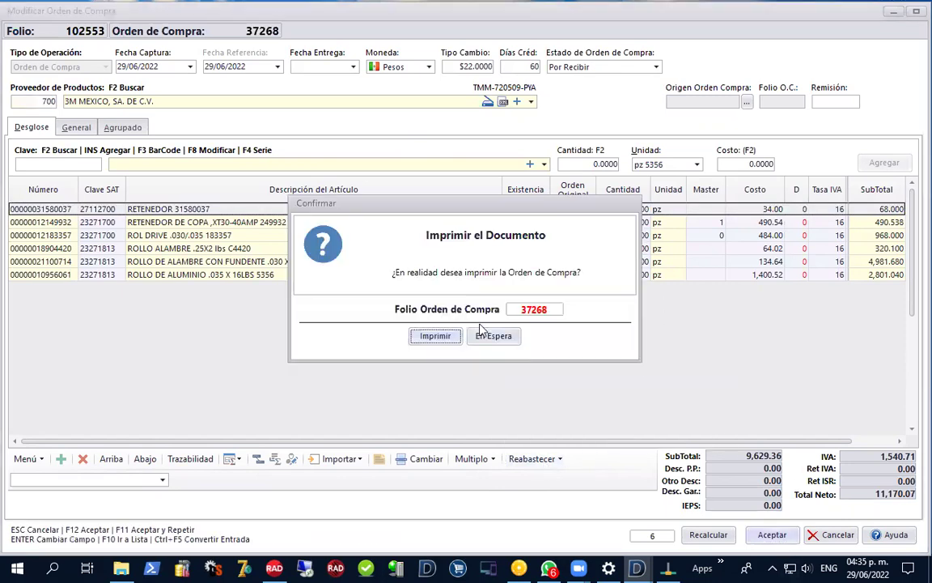
{"action": "left_click", "coordinate": [487, 335]}
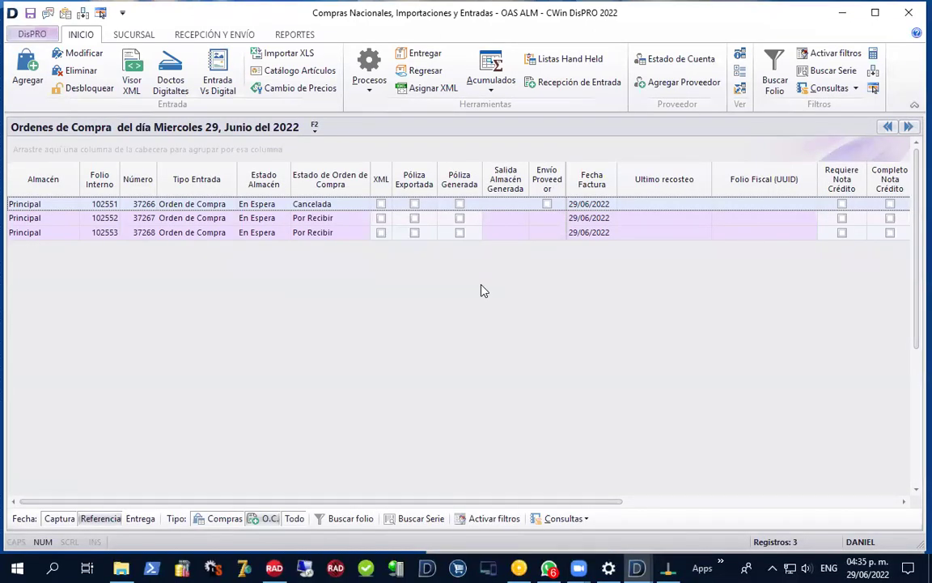
{"action": "left_click", "coordinate": [908, 12]}
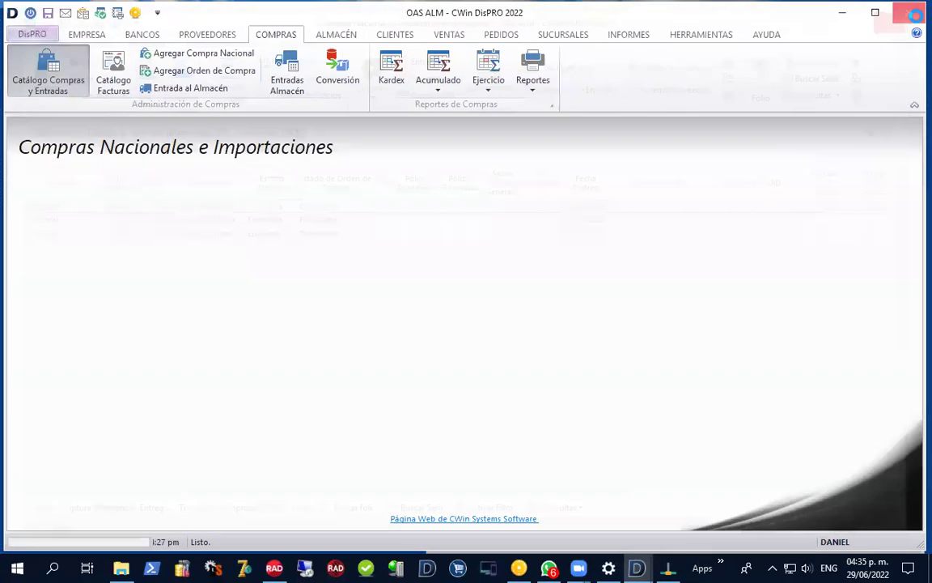
Open the Cálculo de días de Inventario por Código report and examine costs, average sales and the 90- and 180-day excess.
{"action": "left_click", "coordinate": [336, 34]}
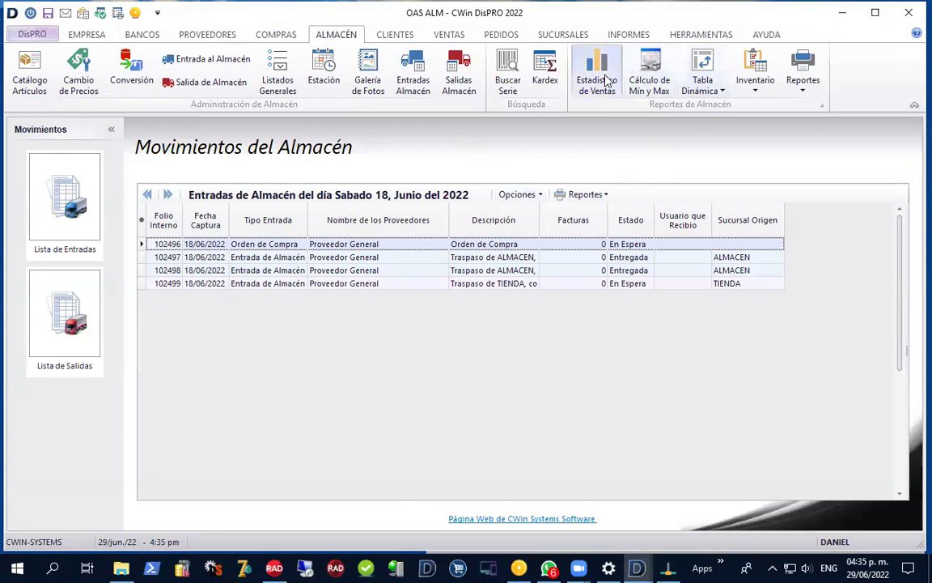
{"action": "left_click", "coordinate": [752, 81]}
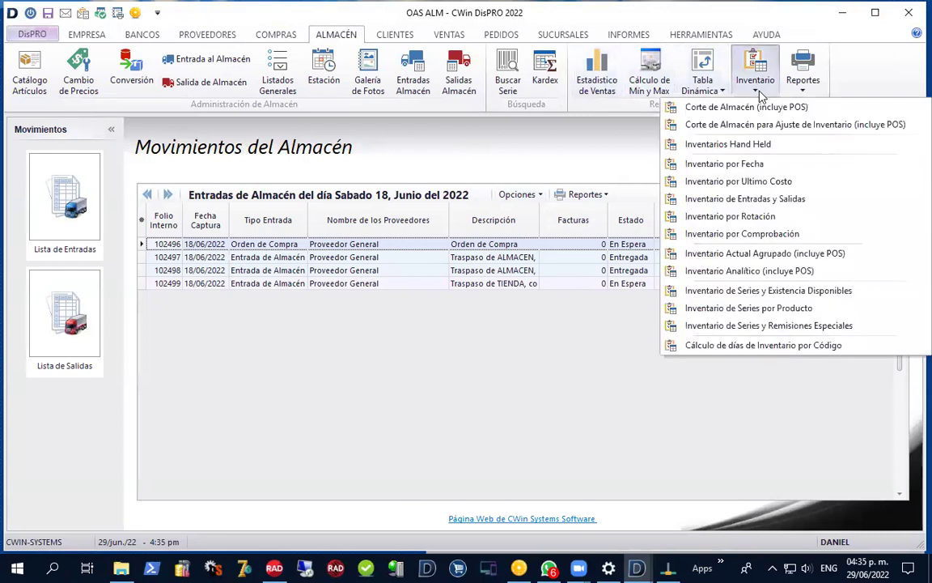
{"action": "left_click", "coordinate": [740, 346]}
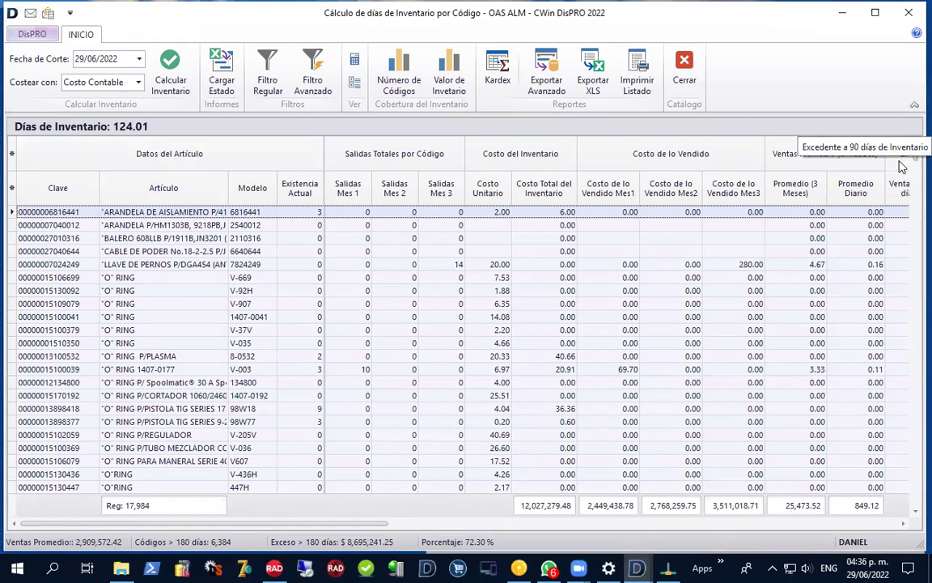
{"action": "left_click_drag", "start_coordinate": [910, 157], "coordinate": [911, 527]}
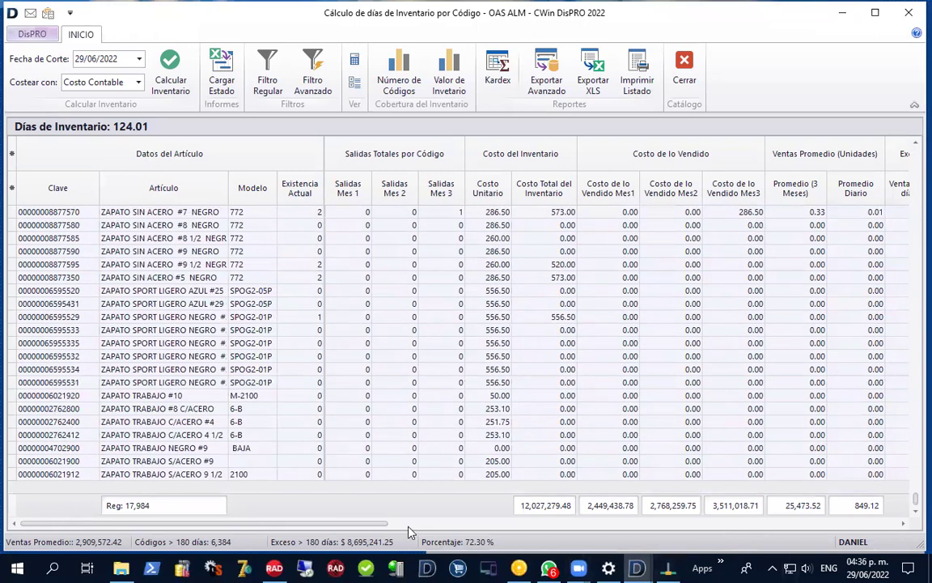
{"action": "left_click_drag", "start_coordinate": [375, 530], "coordinate": [507, 524]}
Review the inventory coverage chart by value in pesos, then close the chart and the inventory days report.
{"action": "left_click", "coordinate": [450, 77]}
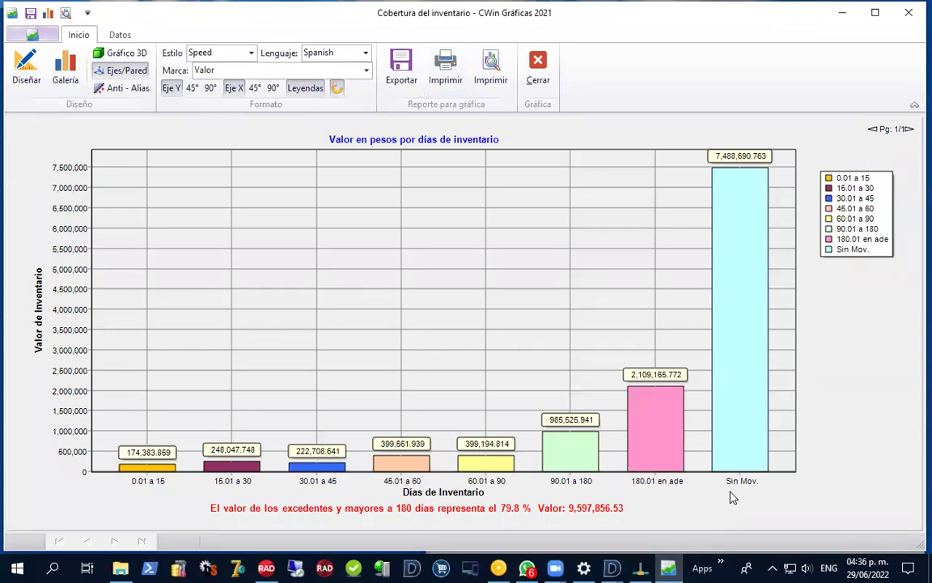
{"action": "left_click", "coordinate": [546, 77]}
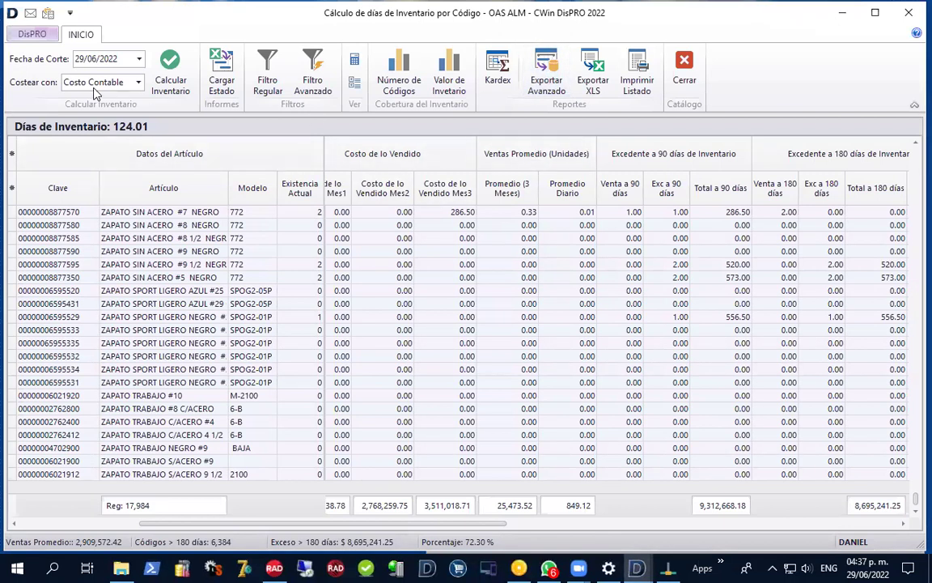
{"action": "left_click", "coordinate": [685, 72]}
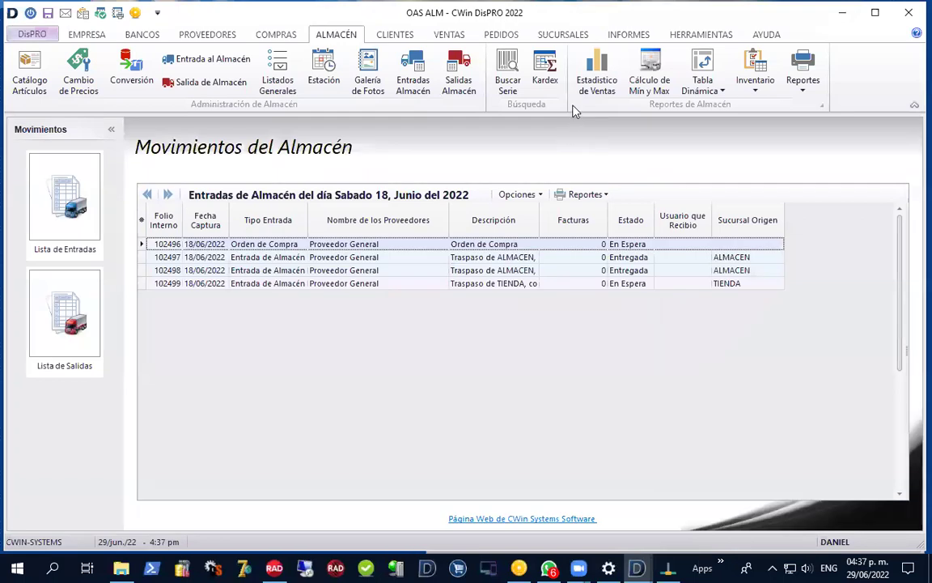
Generate the sales and inventory statistics for 01/03/2021 to 31/03/2021 and read through the summary.
{"action": "left_click", "coordinate": [597, 74]}
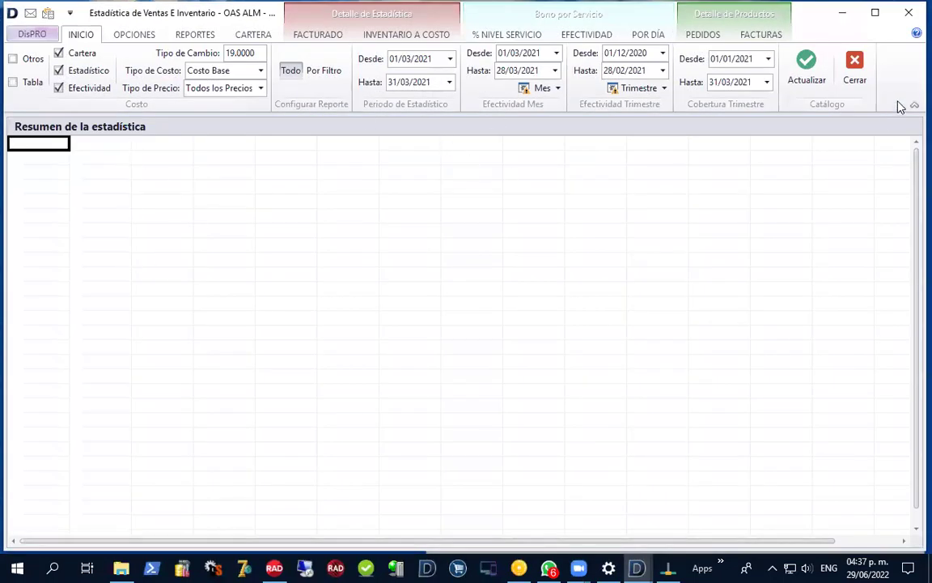
{"action": "left_click", "coordinate": [806, 68]}
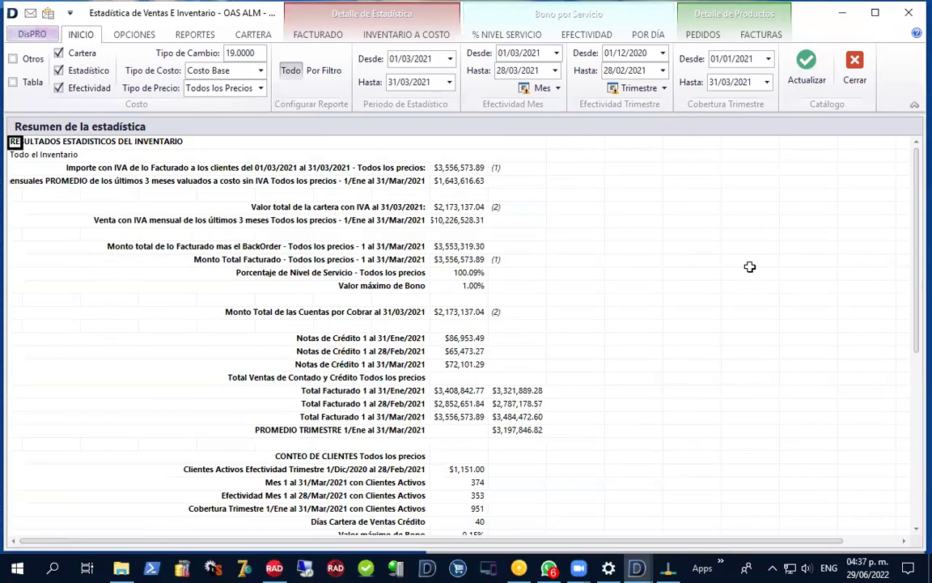
{"action": "scroll", "coordinate": [750, 267], "scroll_direction": "down", "scroll_amount": 10}
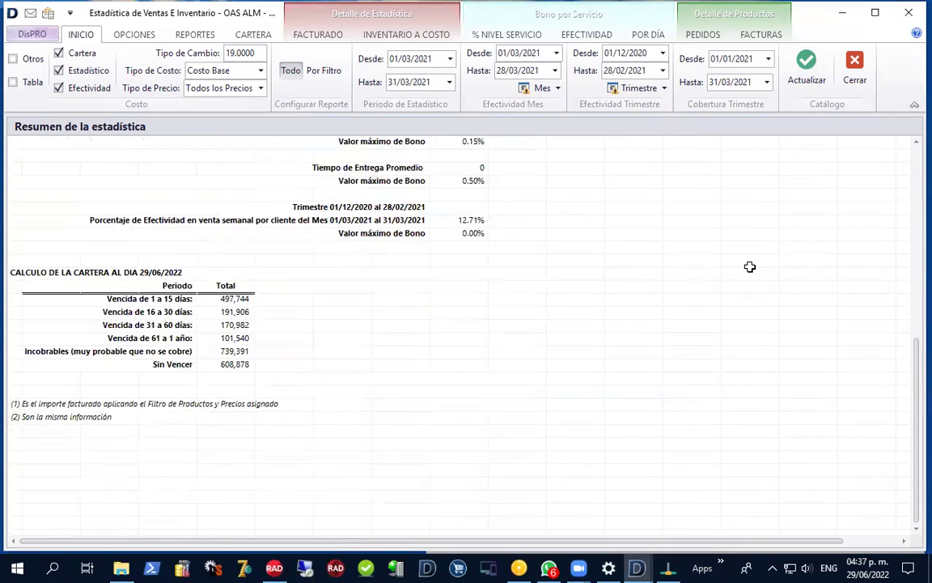
{"action": "scroll", "coordinate": [750, 267], "scroll_direction": "up", "scroll_amount": 5}
Review the statistics' options, receivables, invoiced amounts, inventory at cost, service level, effectiveness, daily, order and invoice details, then close them.
{"action": "left_click", "coordinate": [129, 35]}
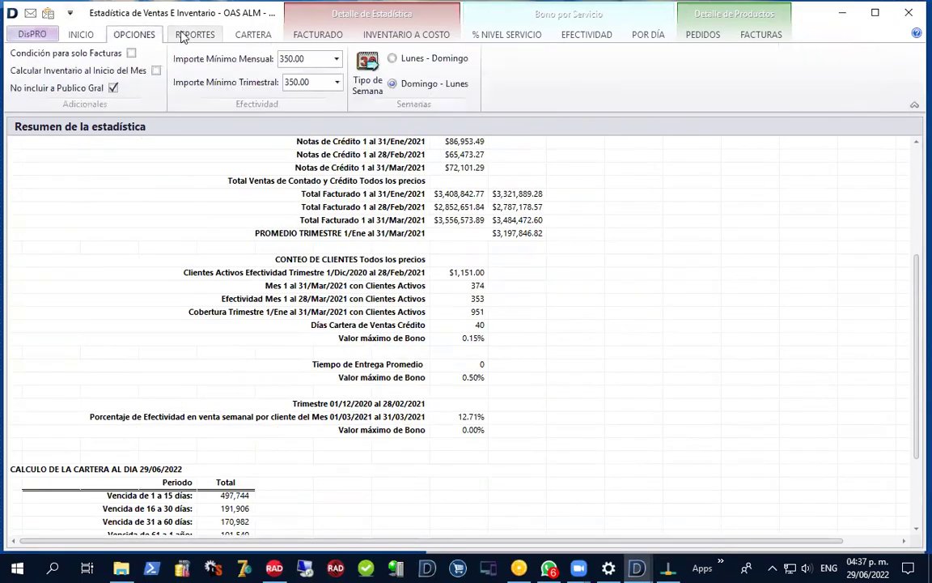
{"action": "left_click", "coordinate": [195, 35]}
{"action": "left_click", "coordinate": [251, 35]}
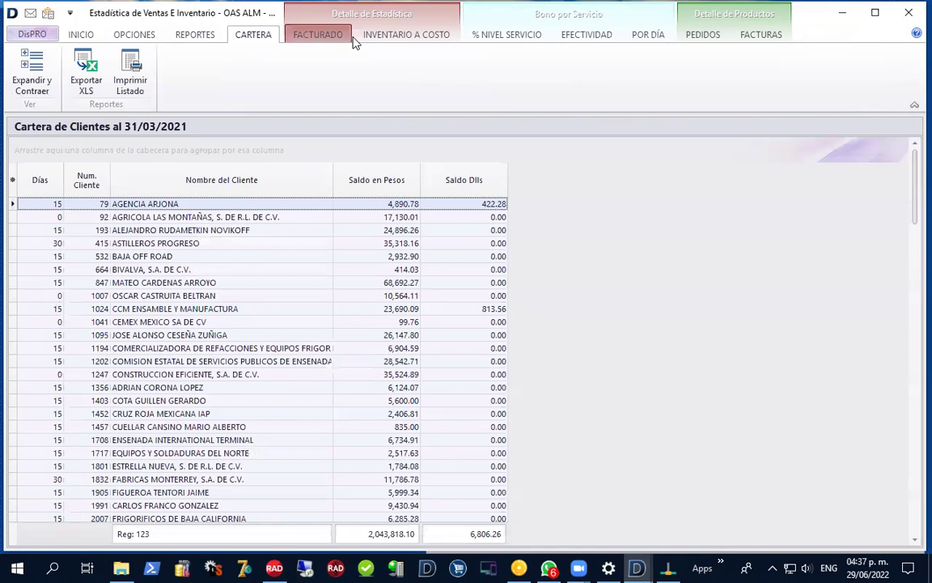
{"action": "left_click", "coordinate": [324, 34]}
{"action": "left_click", "coordinate": [394, 34]}
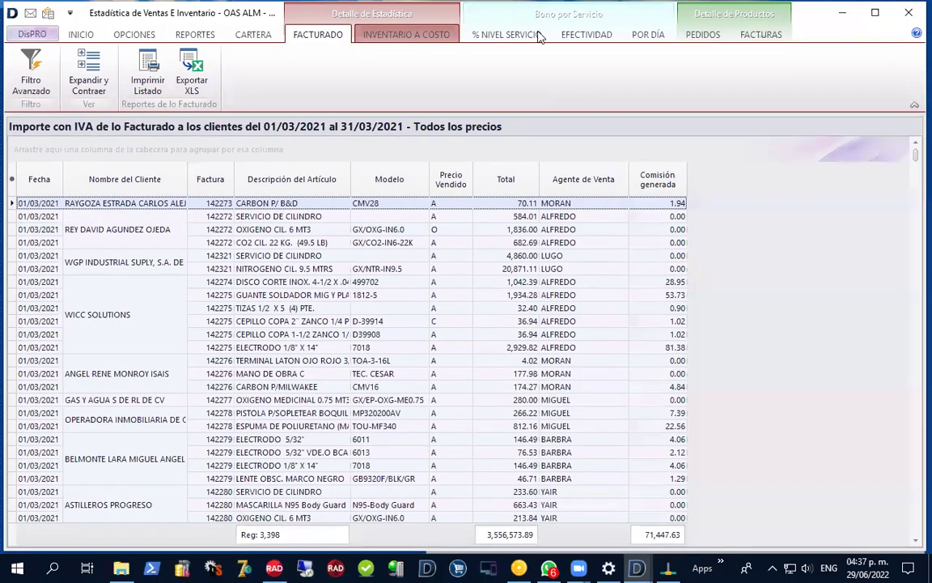
{"action": "left_click", "coordinate": [492, 36]}
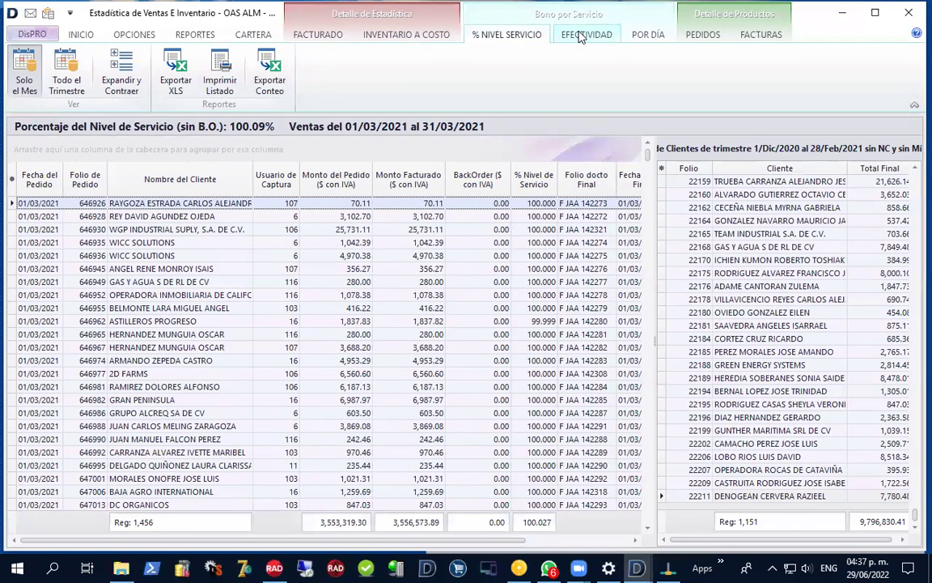
{"action": "left_click", "coordinate": [580, 36]}
{"action": "left_click", "coordinate": [653, 40]}
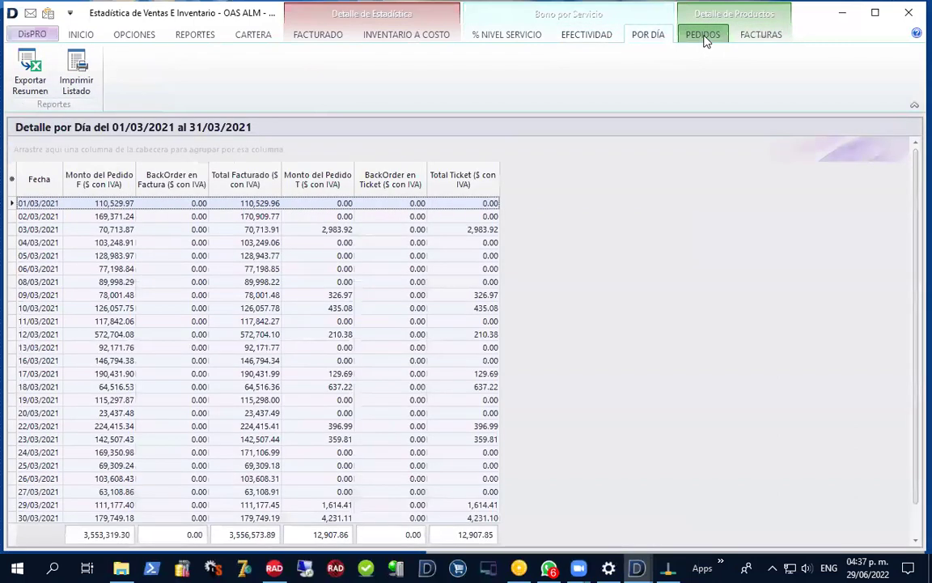
{"action": "left_click", "coordinate": [705, 38]}
{"action": "left_click", "coordinate": [779, 36]}
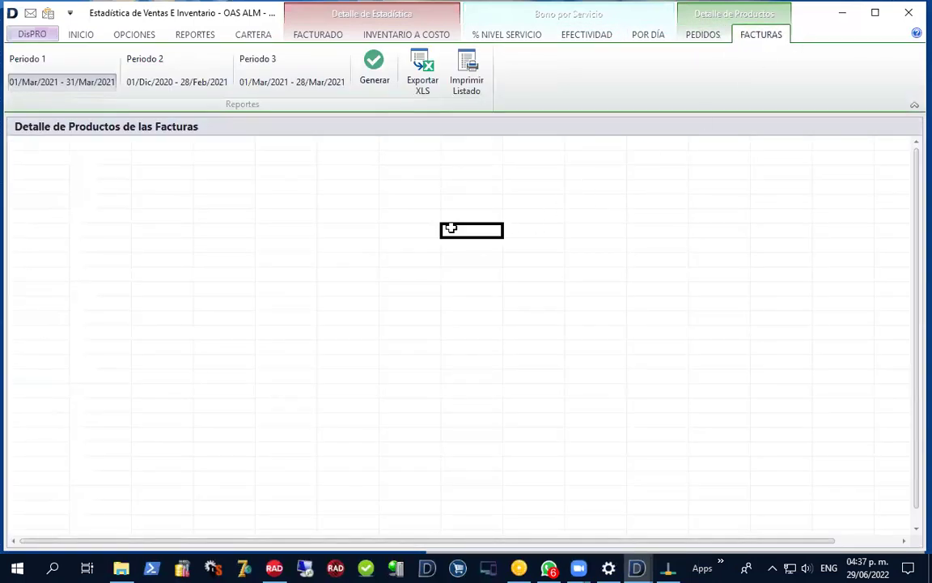
{"action": "left_click", "coordinate": [908, 12]}
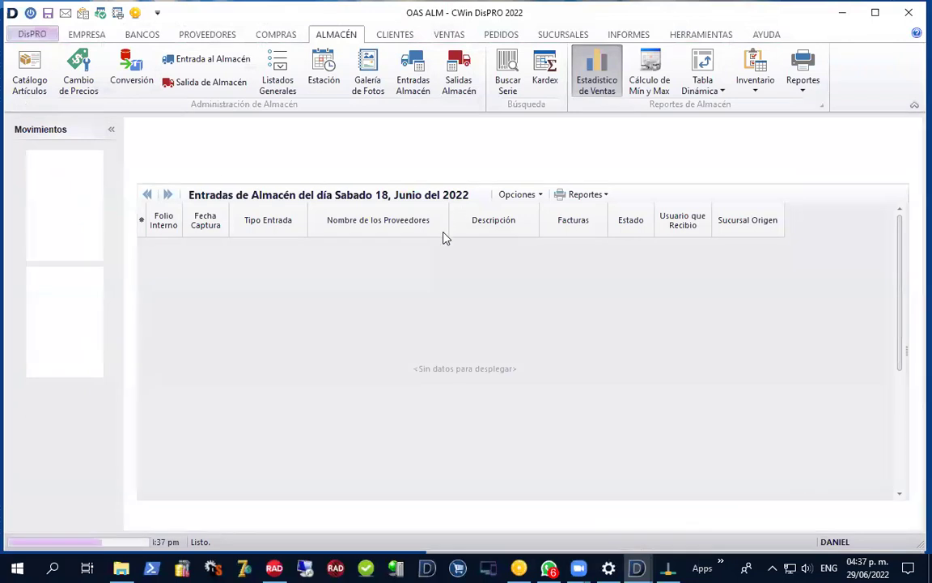
{"action": "left_click", "coordinate": [355, 274]}
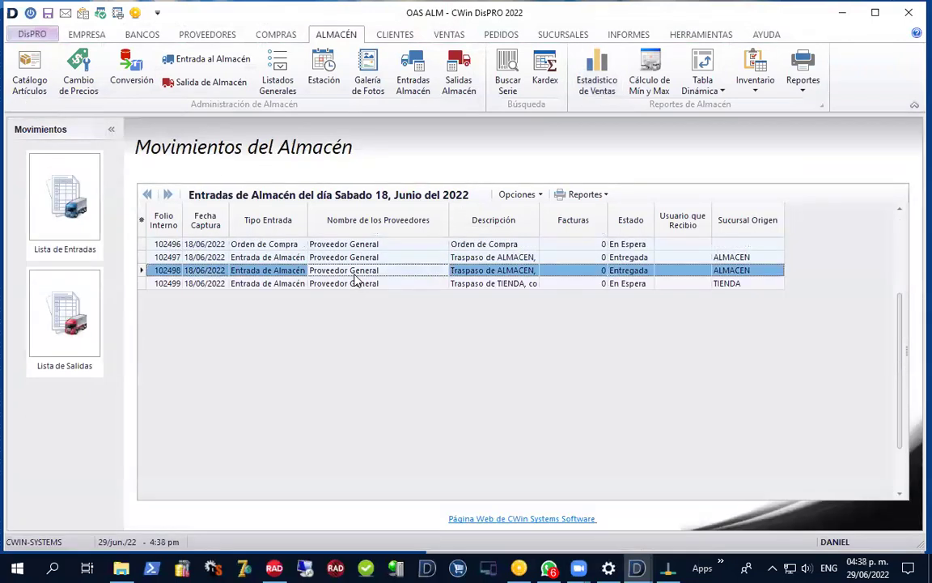
{"action": "left_click", "coordinate": [360, 284]}
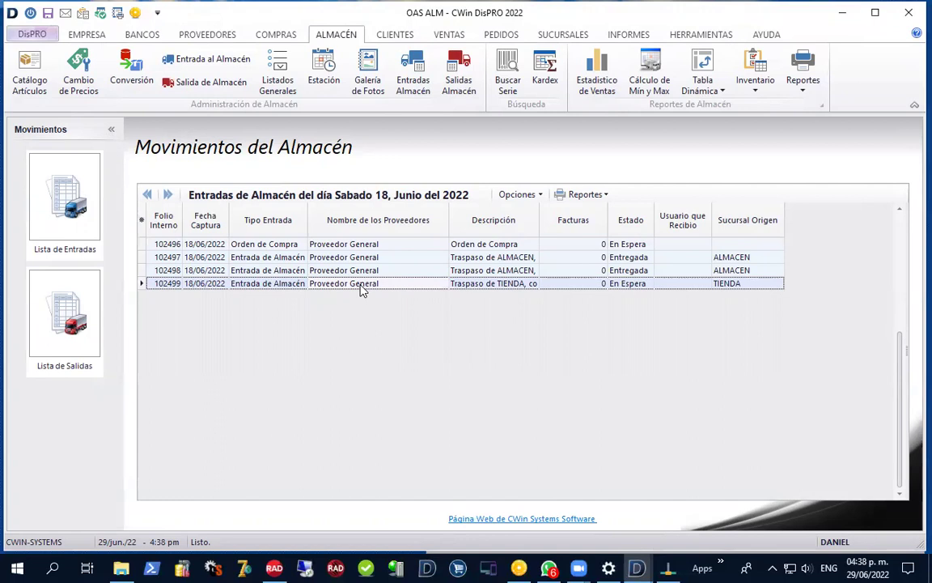
Start a new ticket from the sales list and log in with the account password.
{"action": "left_click", "coordinate": [459, 73]}
{"action": "left_click", "coordinate": [186, 279]}
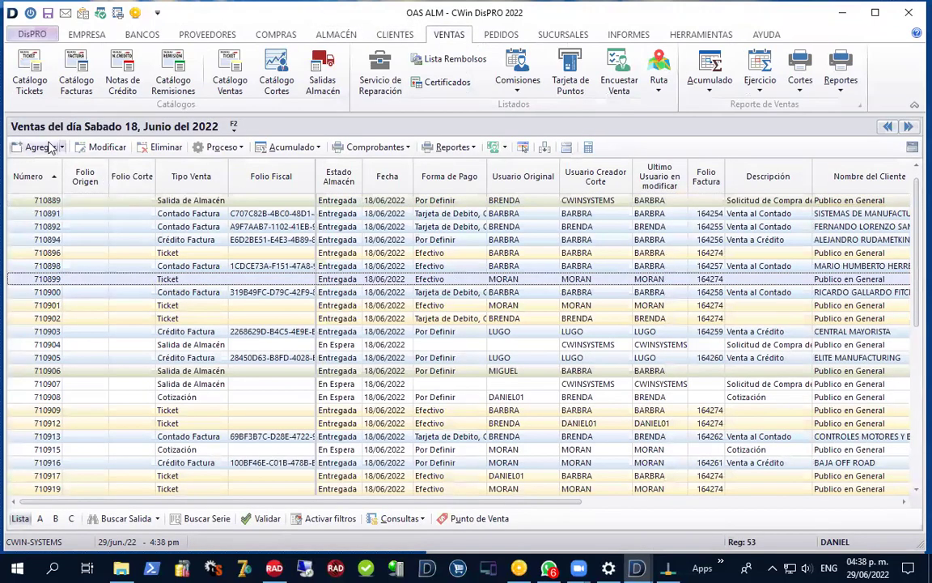
{"action": "key", "text": "Insert"}
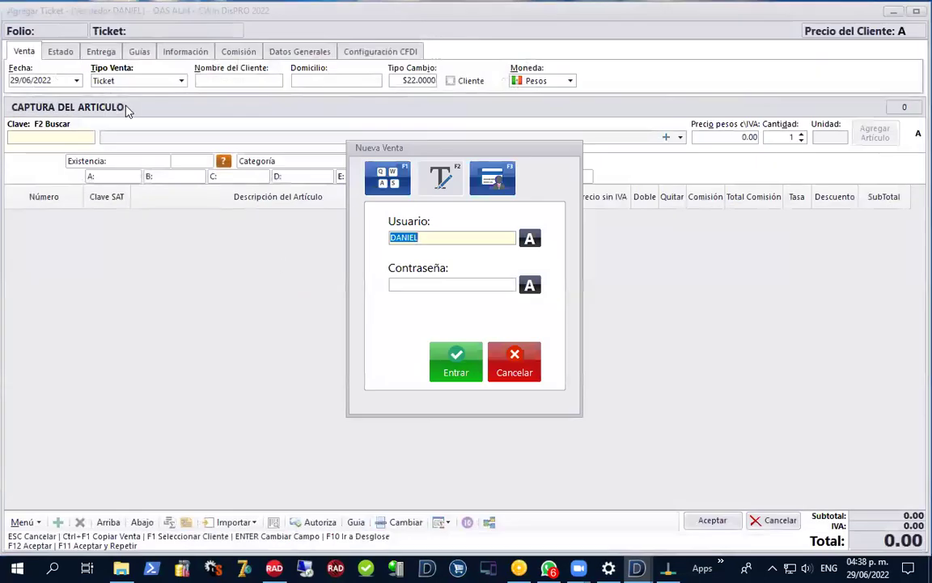
{"action": "left_click", "coordinate": [404, 284]}
{"action": "type", "text": "***"}
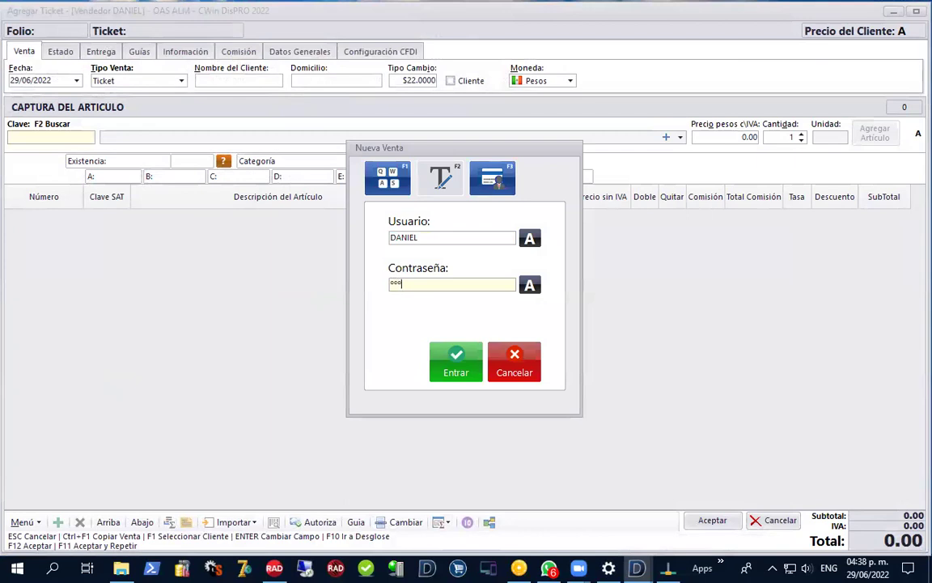
{"action": "key", "text": "Return"}
Try to add 10 units of CARTUCHO PARA AMONIA 142-6005 to the ticket, then cancel the sale.
{"action": "key", "text": "Down"}
{"action": "key", "text": "Return"}
{"action": "key", "text": "Return"}
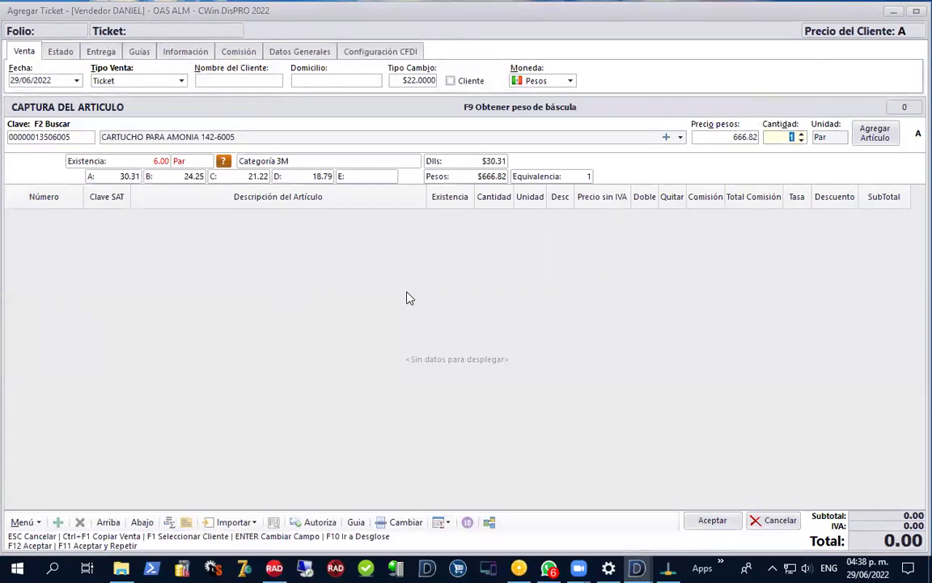
{"action": "type", "text": "10"}
{"action": "key", "text": "Return"}
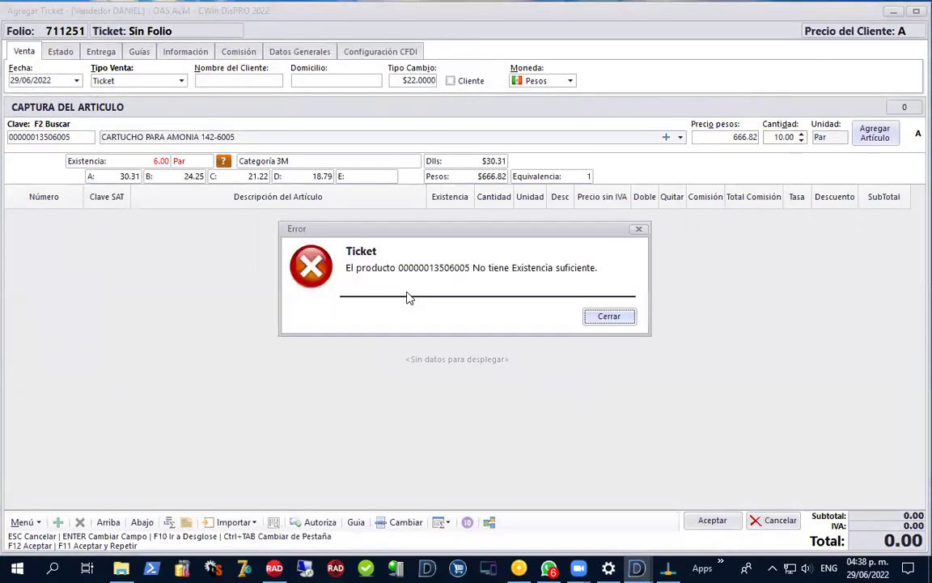
{"action": "key", "text": "Return"}
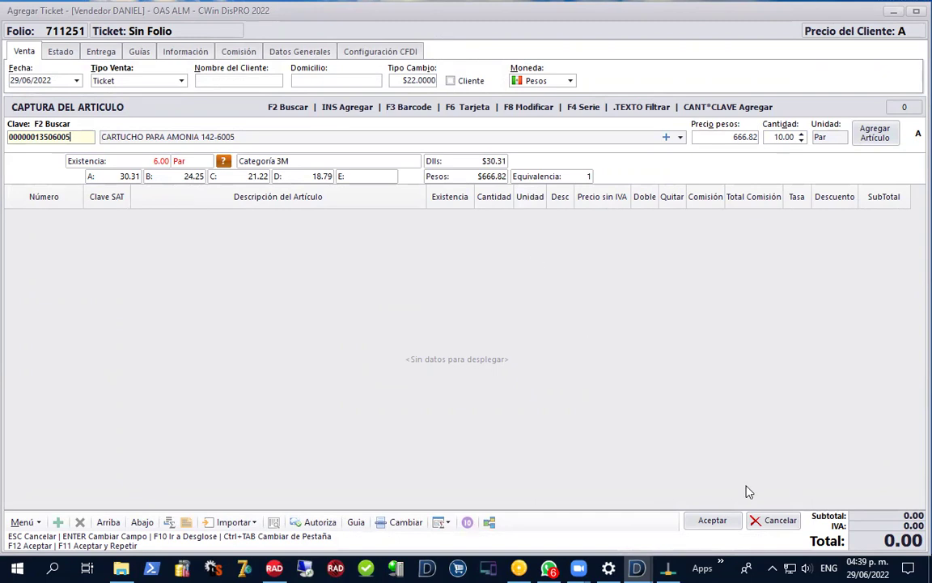
{"action": "left_click", "coordinate": [759, 520]}
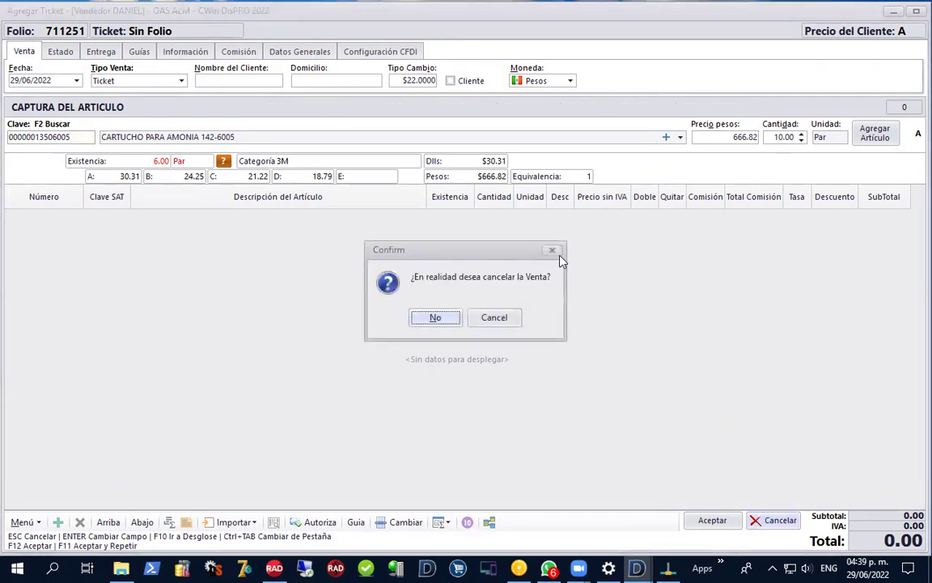
{"action": "left_click", "coordinate": [486, 319]}
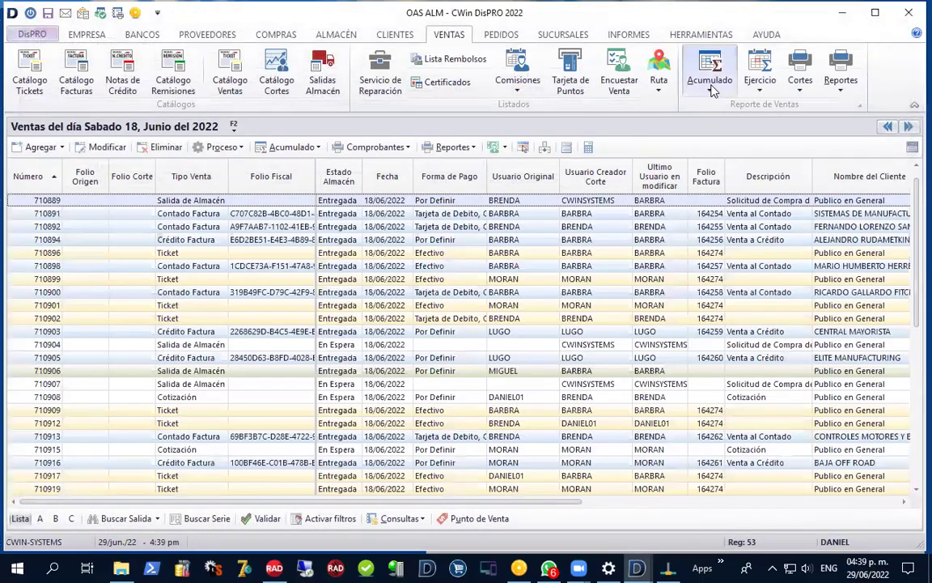
Look through the accumulated sales reports and locate Acumulado de Productos Facturados con BackOrder.
{"action": "left_click", "coordinate": [712, 81]}
{"action": "mouse_move", "coordinate": [759, 149]}
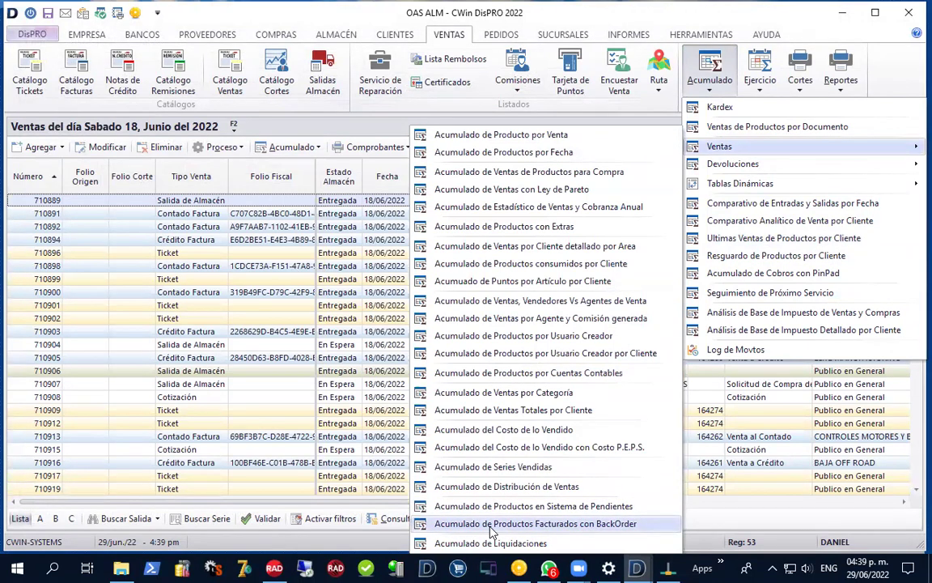
{"action": "left_click", "coordinate": [344, 269]}
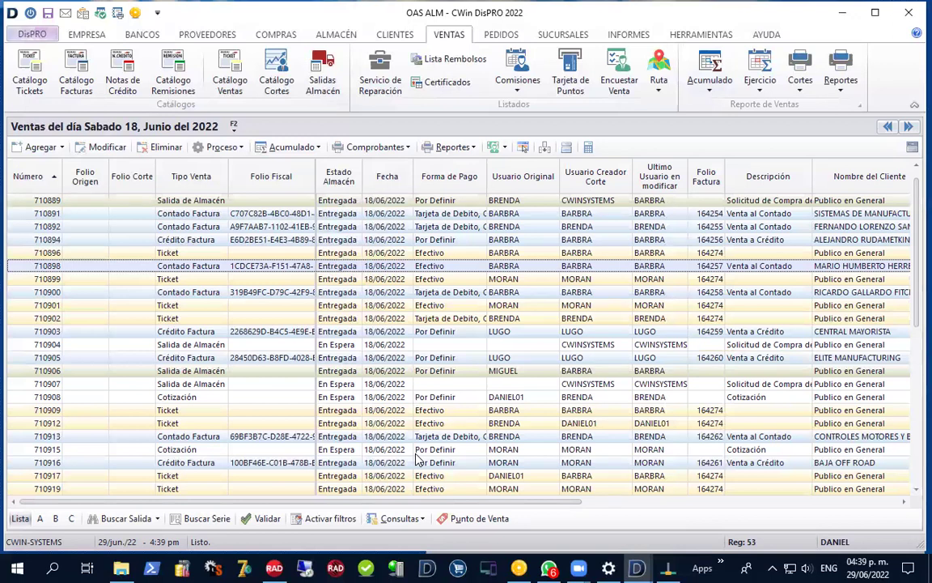
{"action": "left_click", "coordinate": [549, 569]}
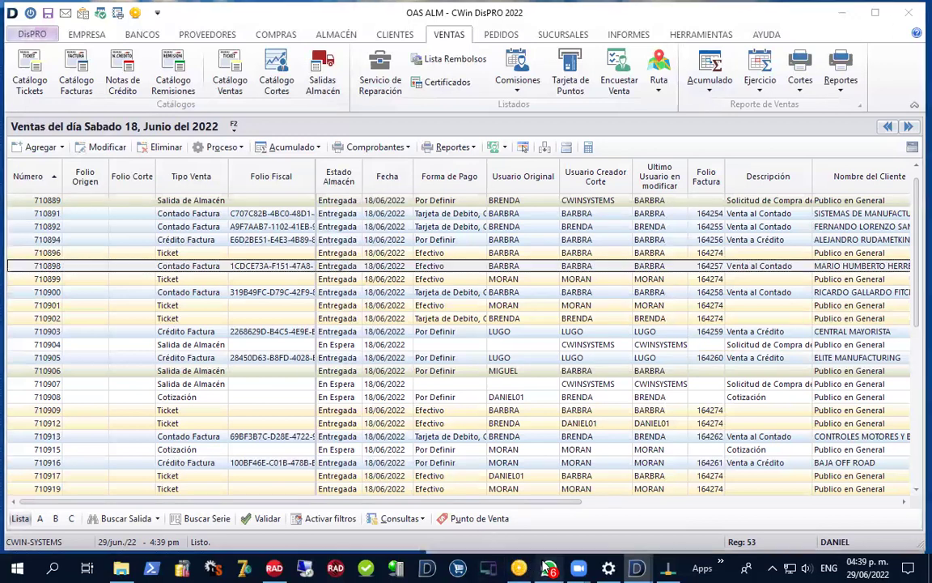
{"action": "left_click", "coordinate": [550, 568]}
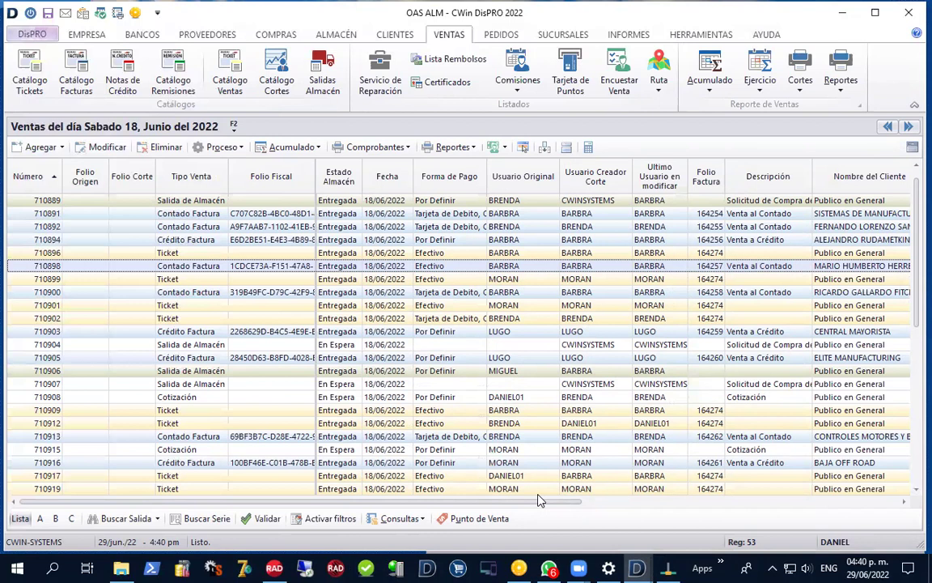
{"action": "mouse_move", "coordinate": [551, 571]}
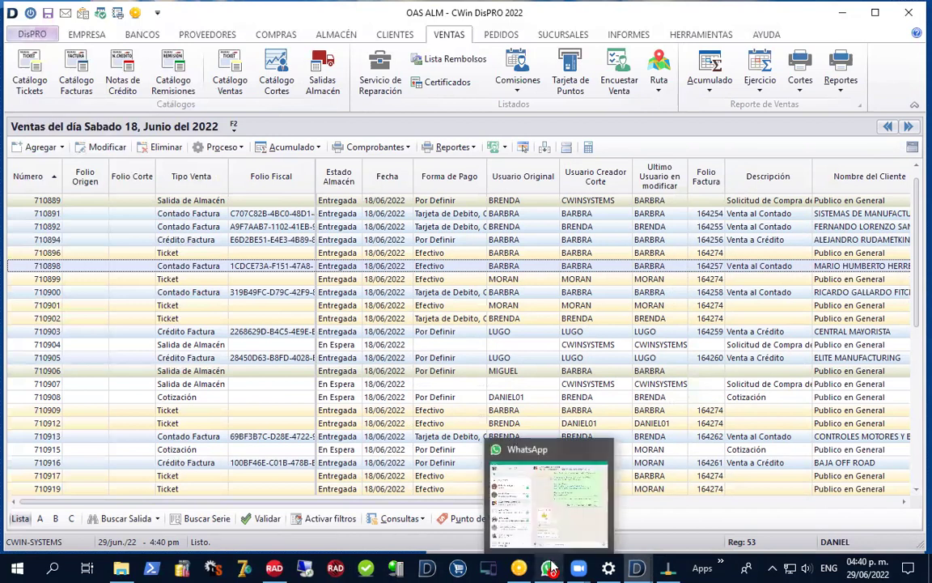
{"action": "left_click", "coordinate": [726, 346]}
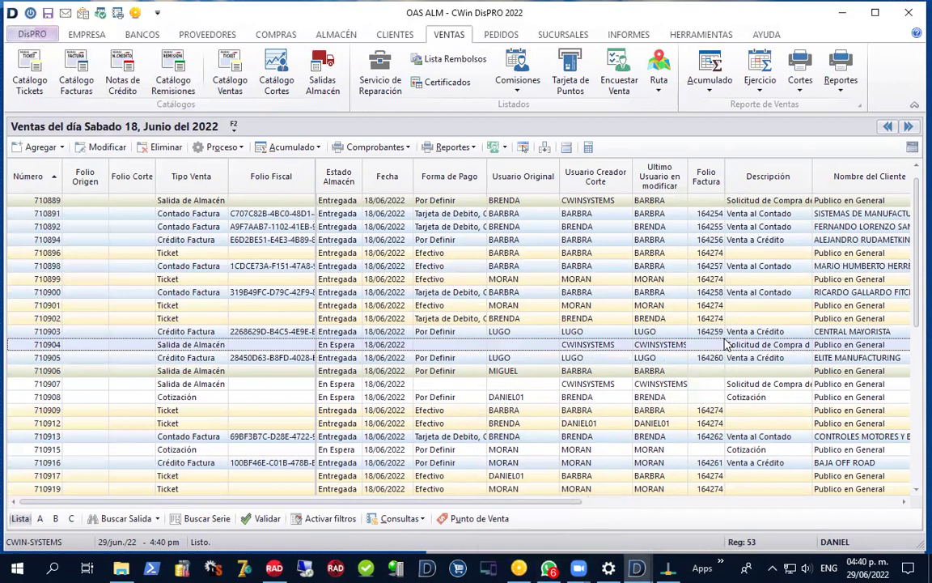